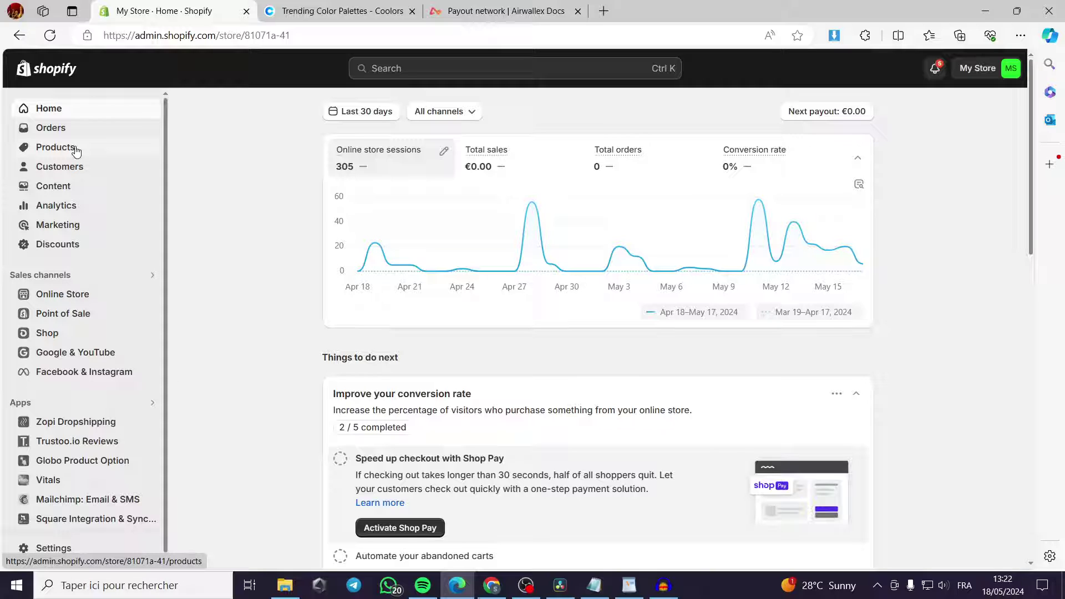
# Open the online store's Themes page and find the current theme, Dawn
pyautogui.click(56, 300)
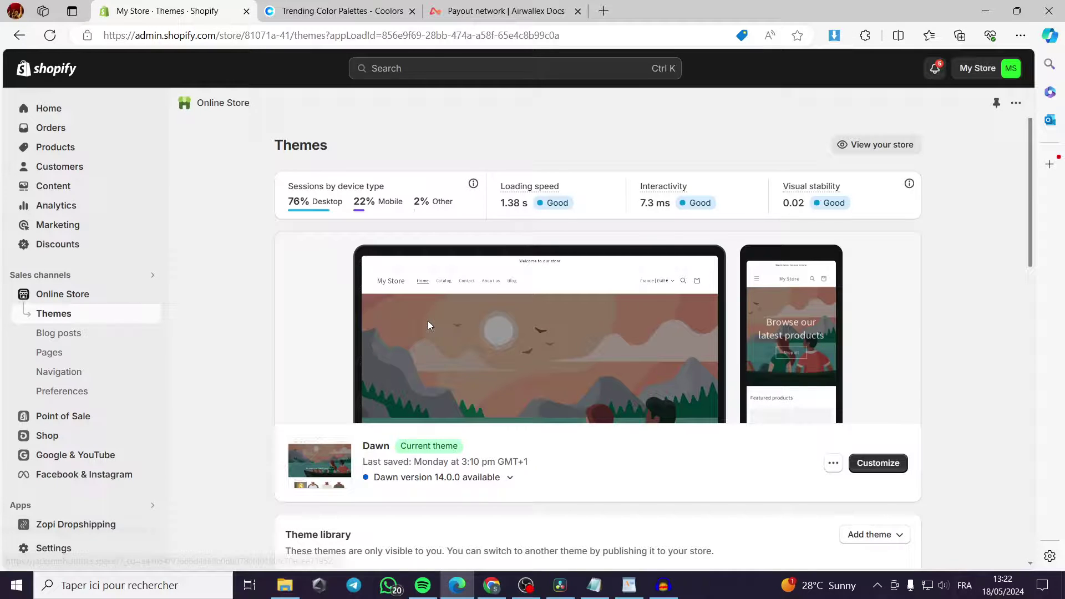
pyautogui.scroll(-2, 831, 355)
pyautogui.scroll(-1, 831, 355)
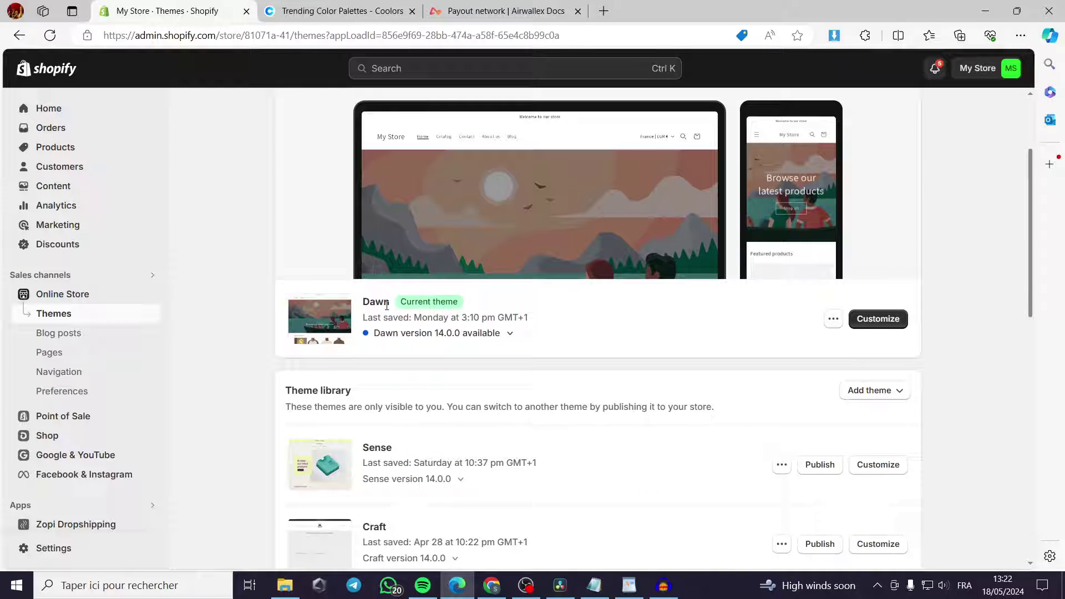
pyautogui.doubleClick(366, 303)
pyautogui.click(366, 305)
pyautogui.tripleClick(365, 308)
pyautogui.click(364, 315)
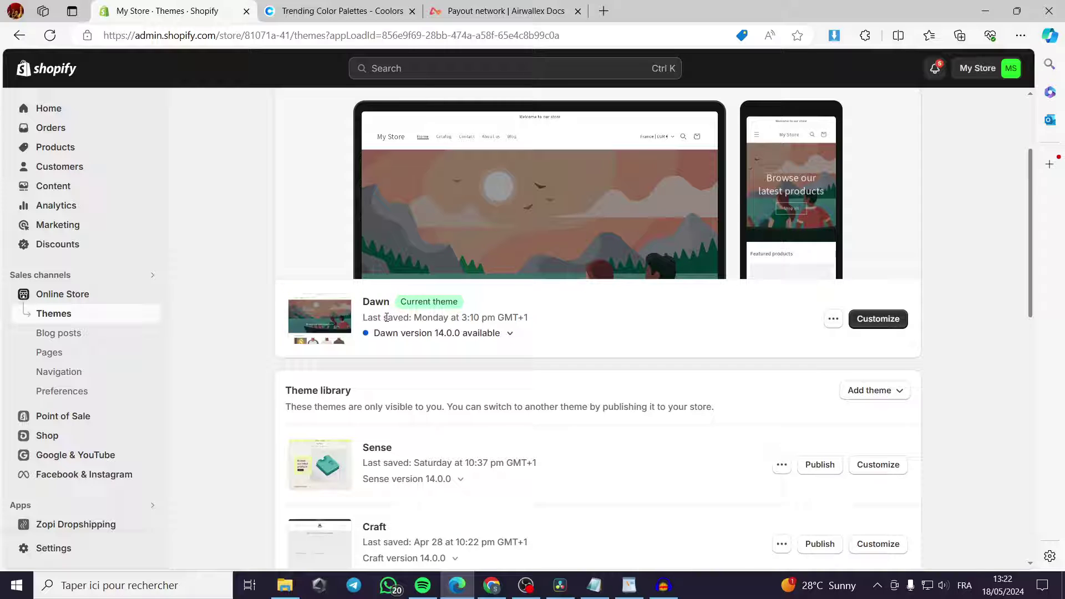
# Examine the theme library and the popular free themes offered for the store
pyautogui.scroll(-2, 581, 304)
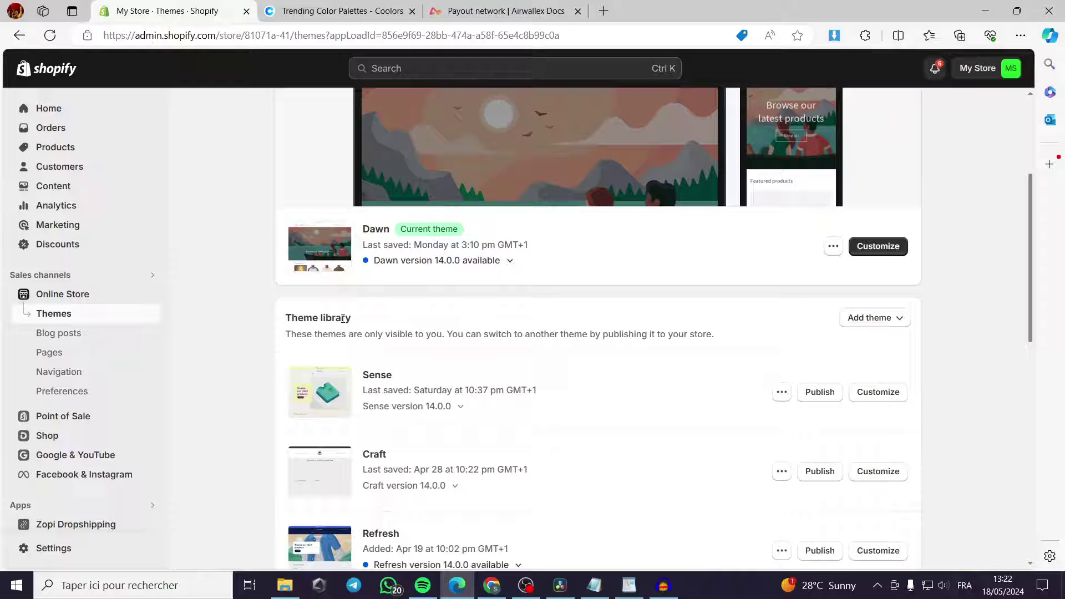
pyautogui.scroll(-1, 341, 361)
pyautogui.scroll(-1, 373, 312)
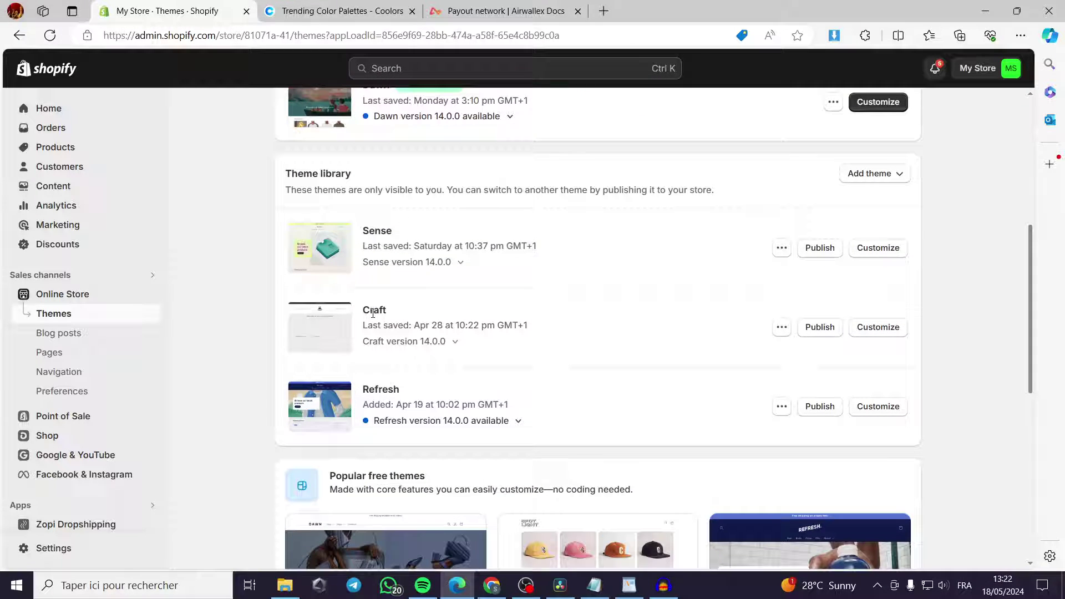
pyautogui.scroll(2, 455, 367)
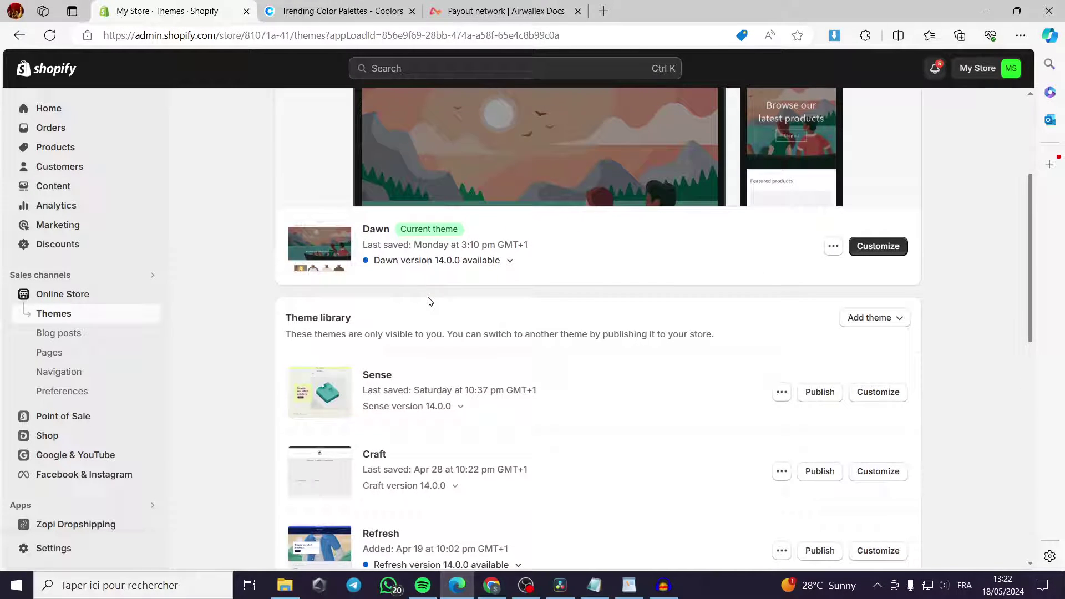
pyautogui.scroll(-1, 429, 301)
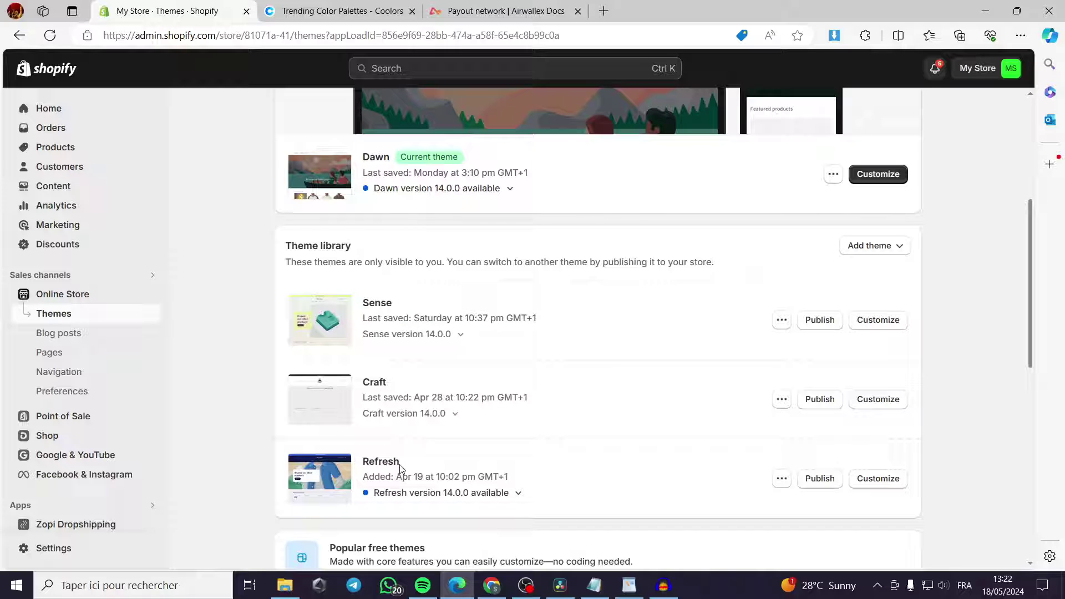
pyautogui.scroll(-3, 400, 468)
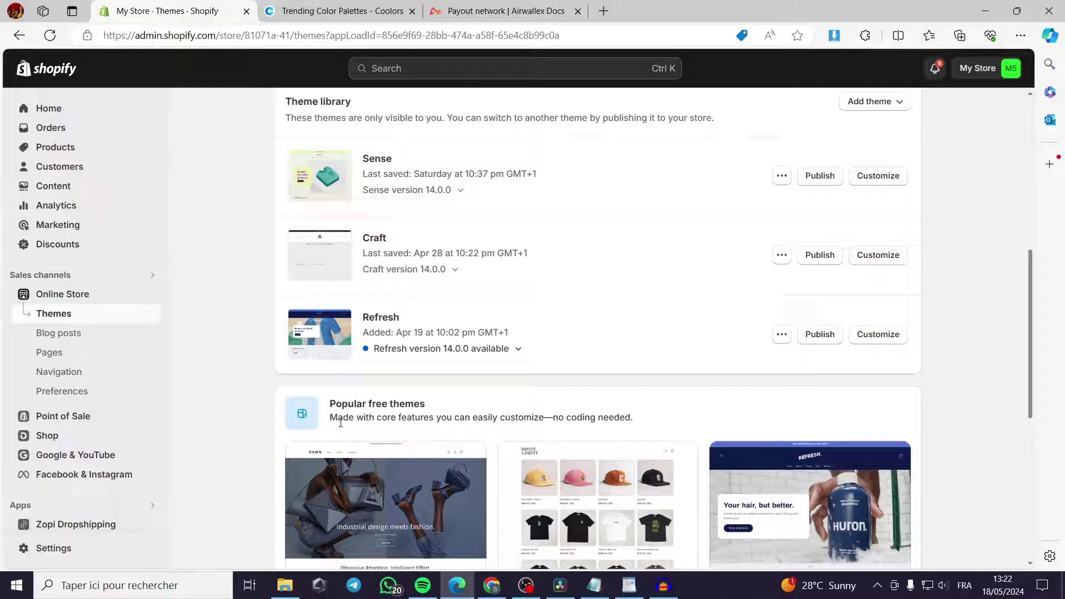
pyautogui.scroll(-5, 434, 410)
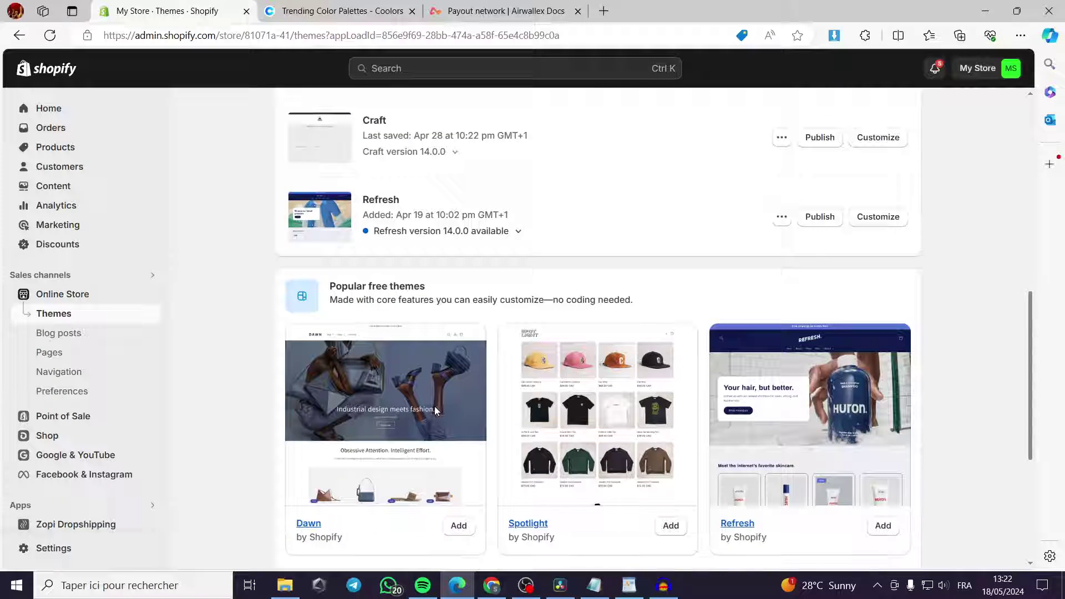
pyautogui.scroll(-2, 504, 359)
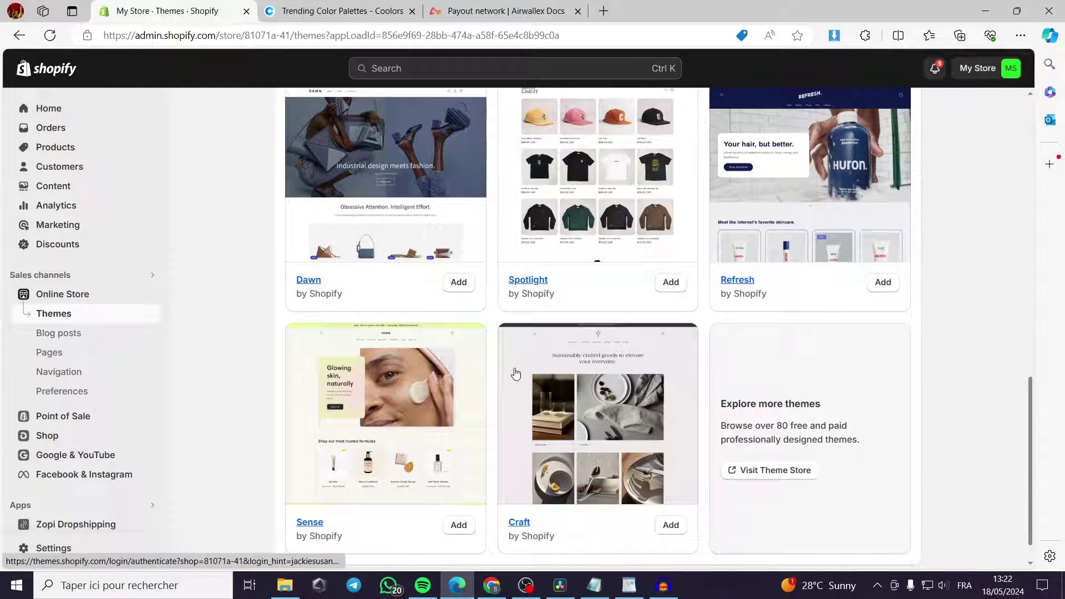
# Visit the Shopify Theme Store and browse the free and paid themes with their prices and filters
pyautogui.click(793, 476)
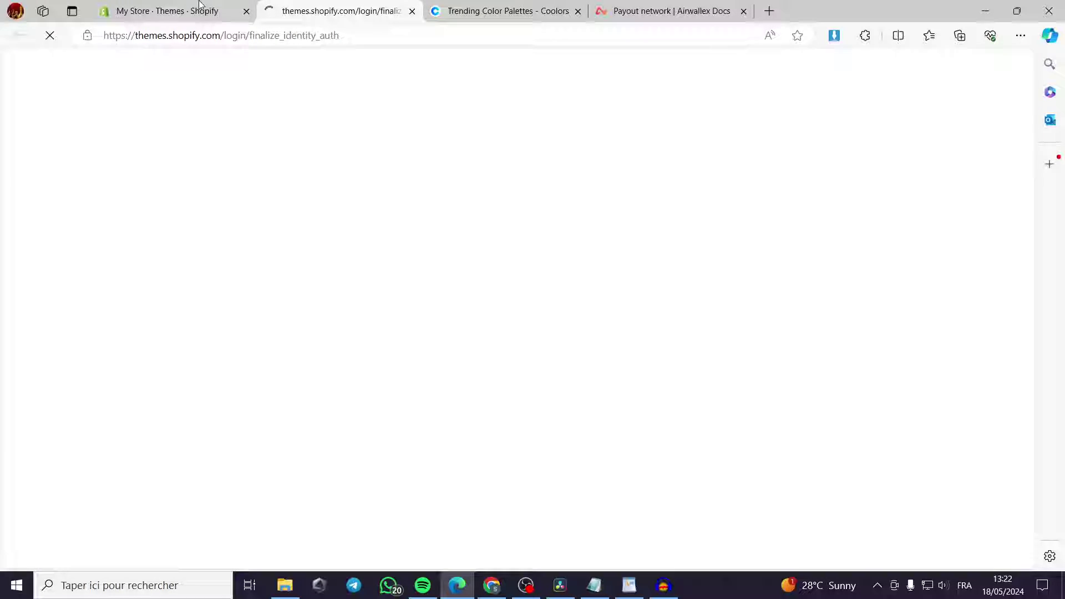
pyautogui.click(166, 11)
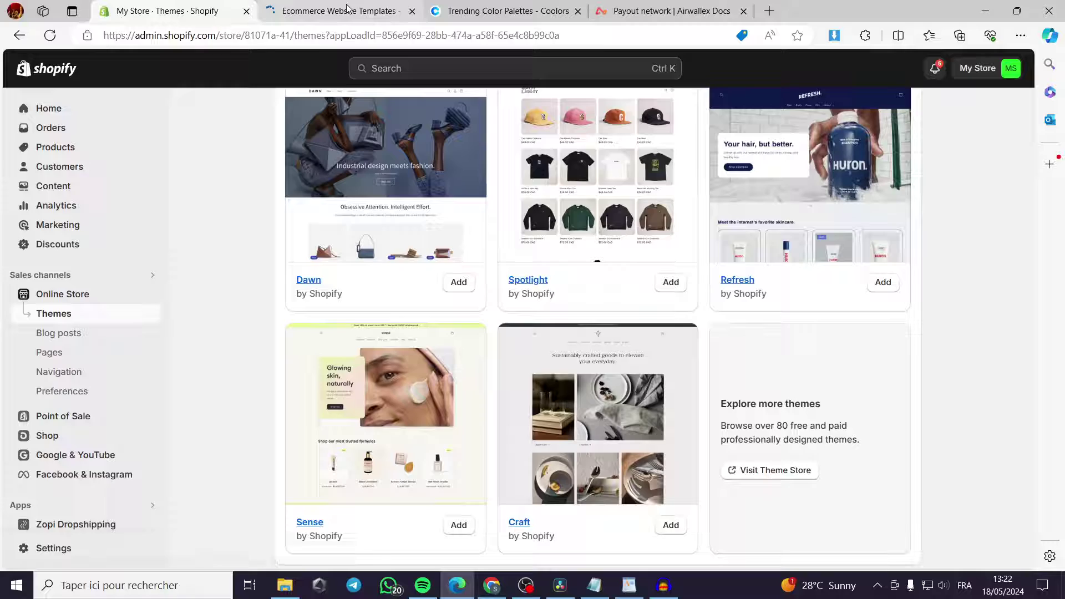
pyautogui.hotkey('ctrl', 'Tab')
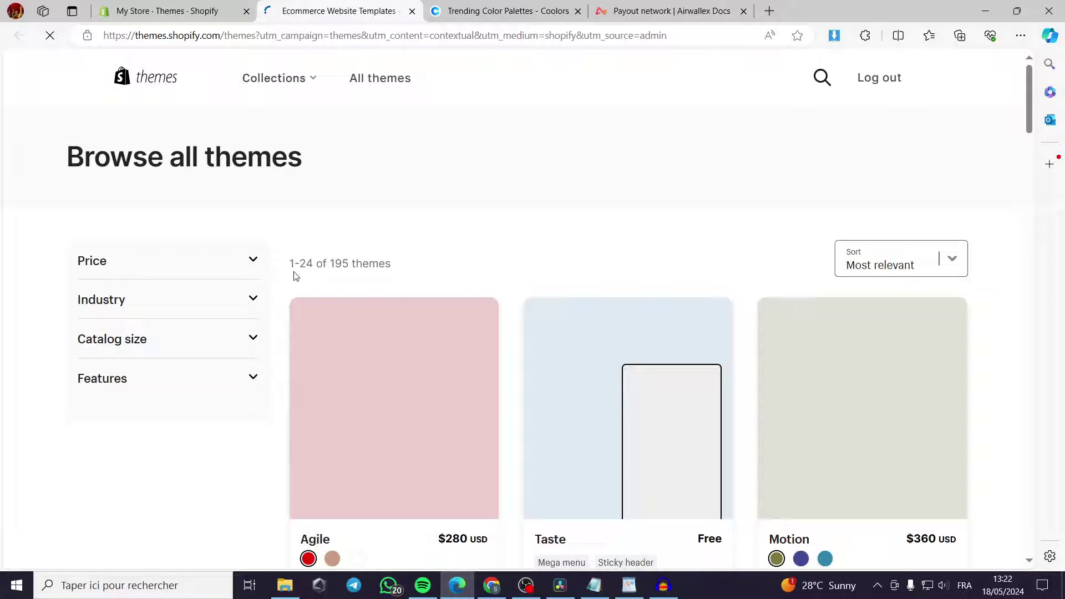
pyautogui.scroll(-3, 508, 261)
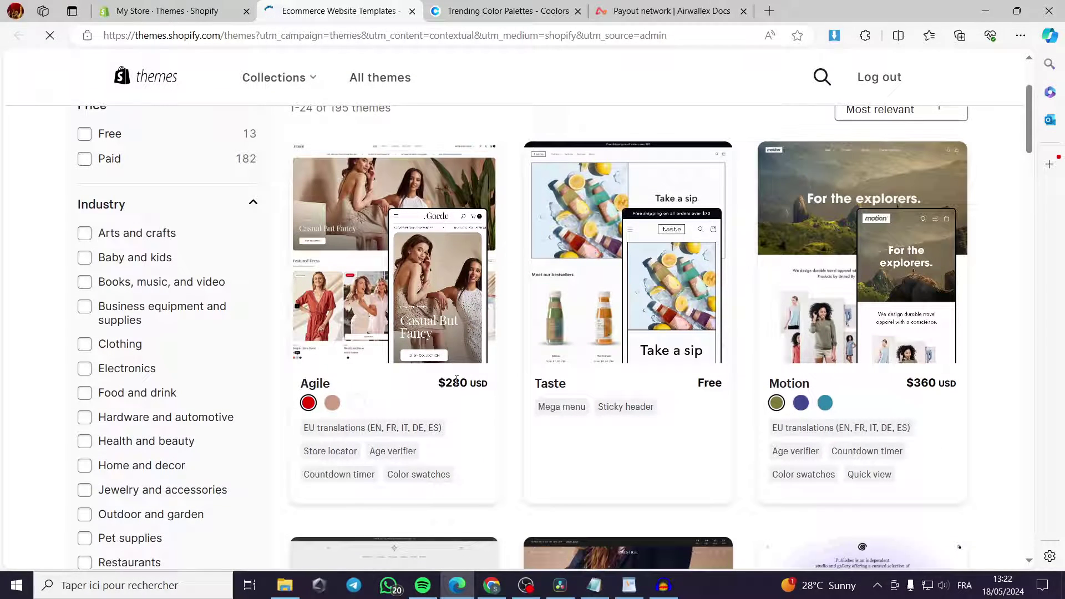
pyautogui.doubleClick(449, 383)
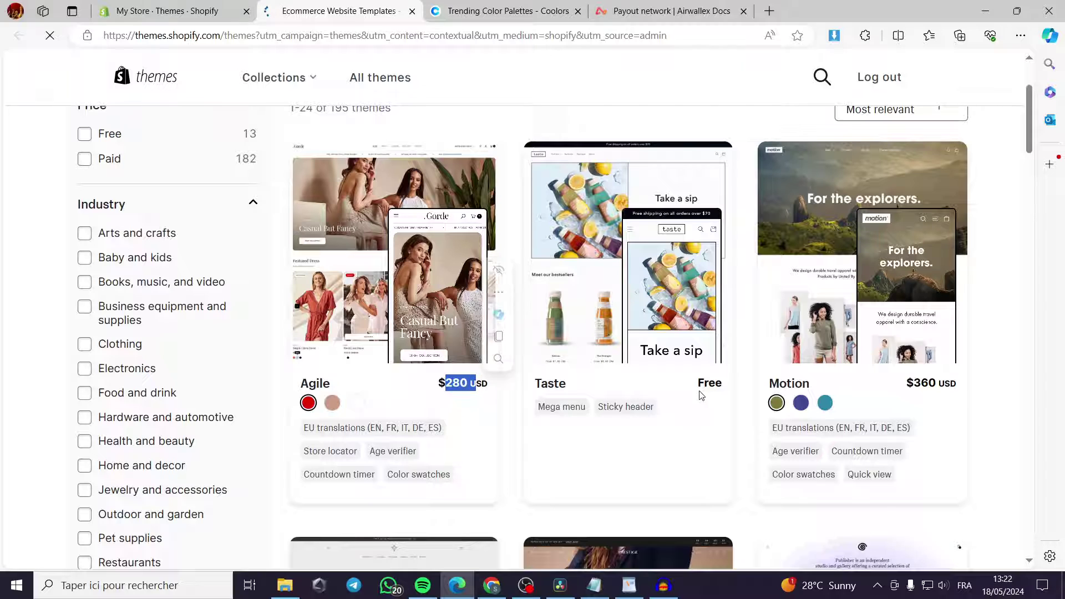
pyautogui.scroll(-3, 993, 363)
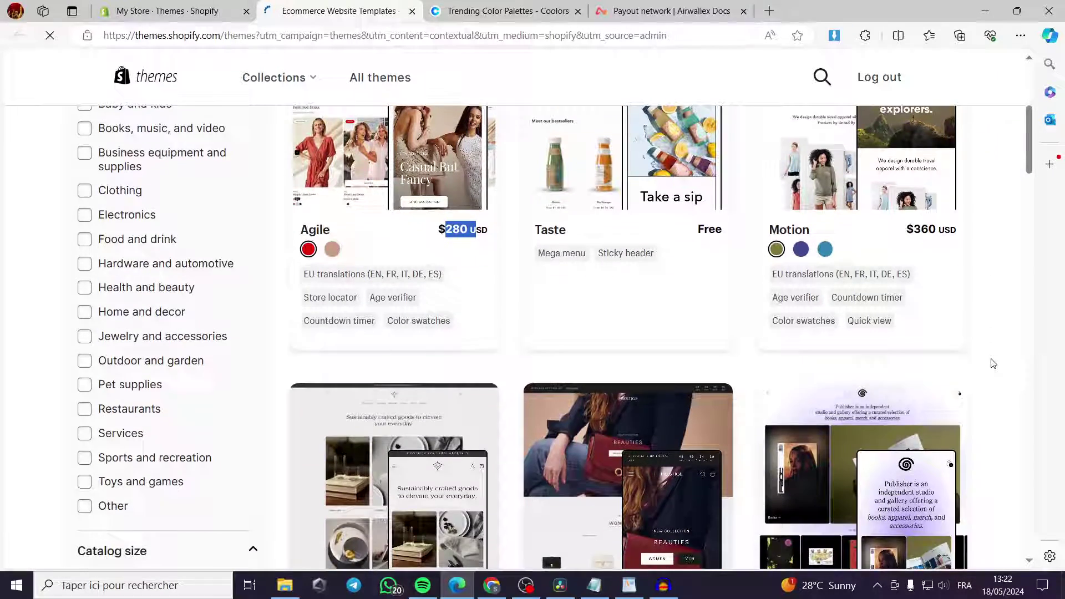
pyautogui.scroll(5, 992, 362)
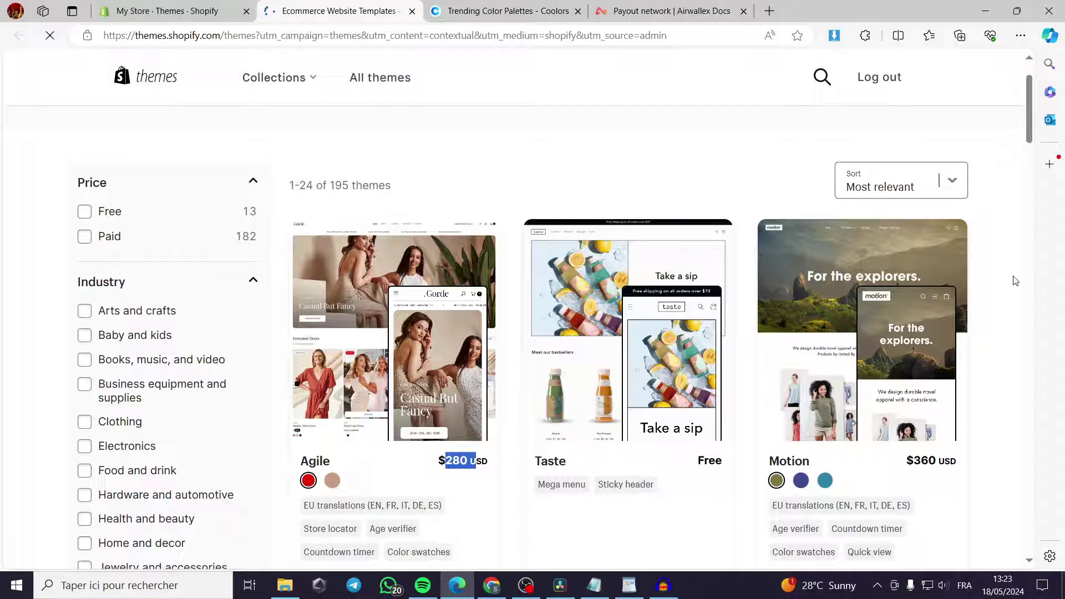
pyautogui.scroll(-2, 1015, 280)
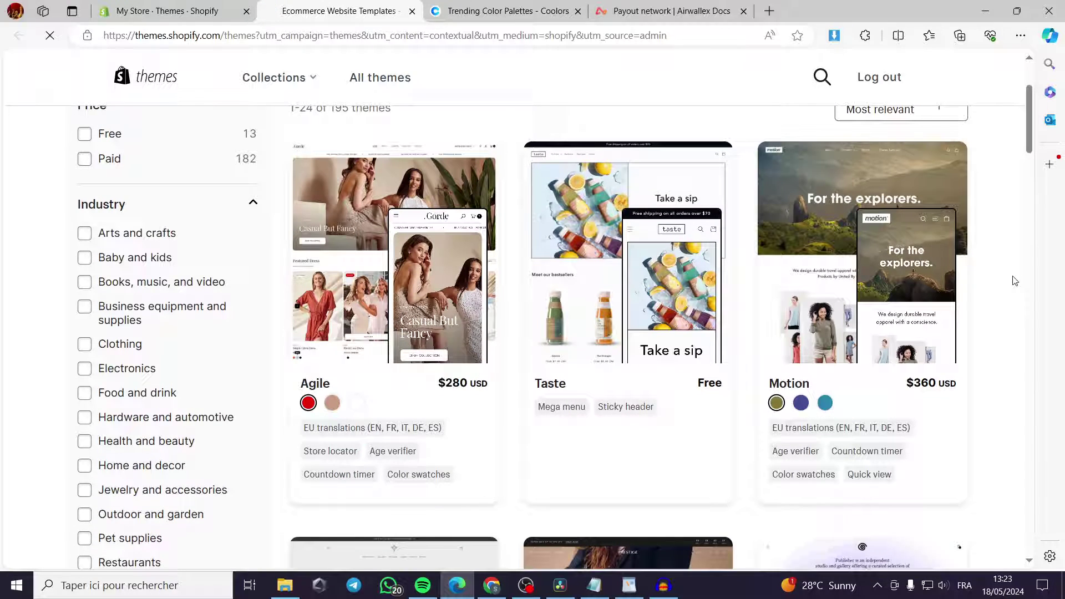
pyautogui.scroll(-6, 1015, 280)
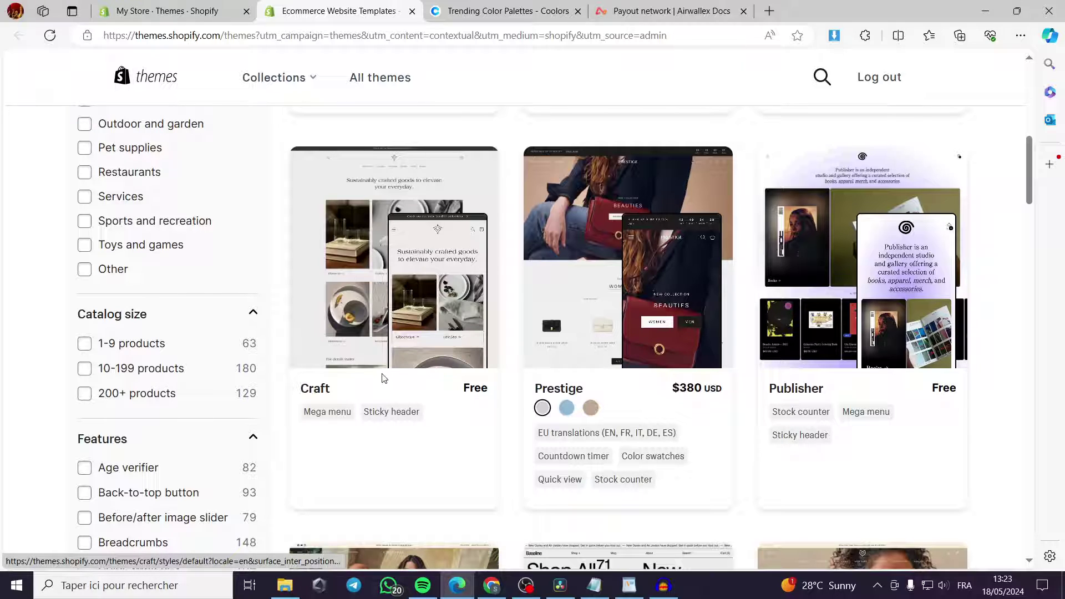
pyautogui.scroll(6, 346, 365)
pyautogui.scroll(-6, 347, 364)
# Return to the store's theme library and publish the Craft theme as the current theme
pyautogui.hotkey('ctrl', 'shift', 'Tab')
pyautogui.scroll(8, 346, 339)
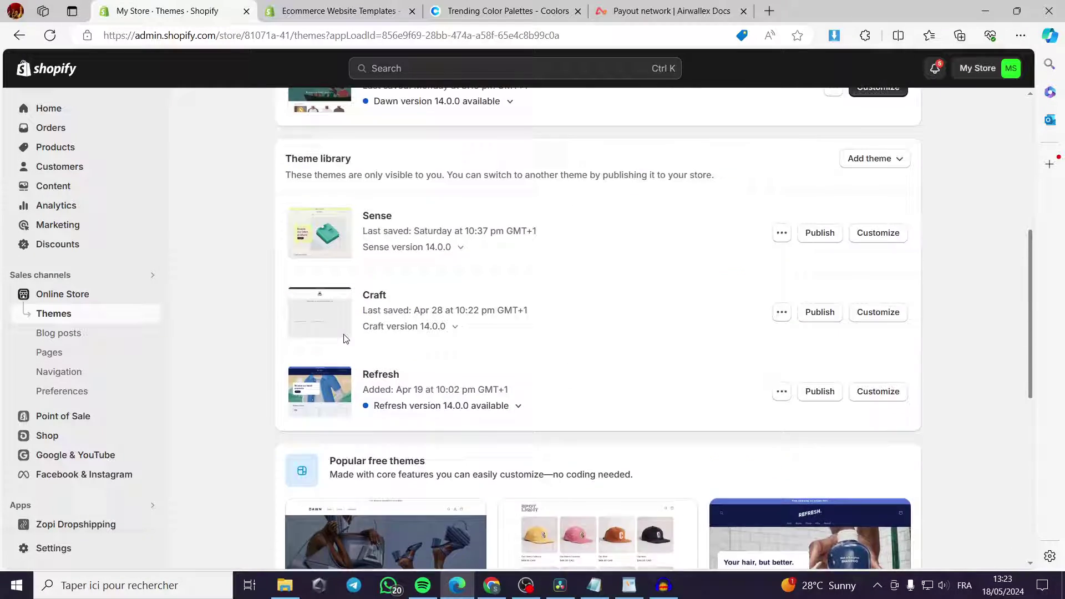
pyautogui.scroll(2, 344, 339)
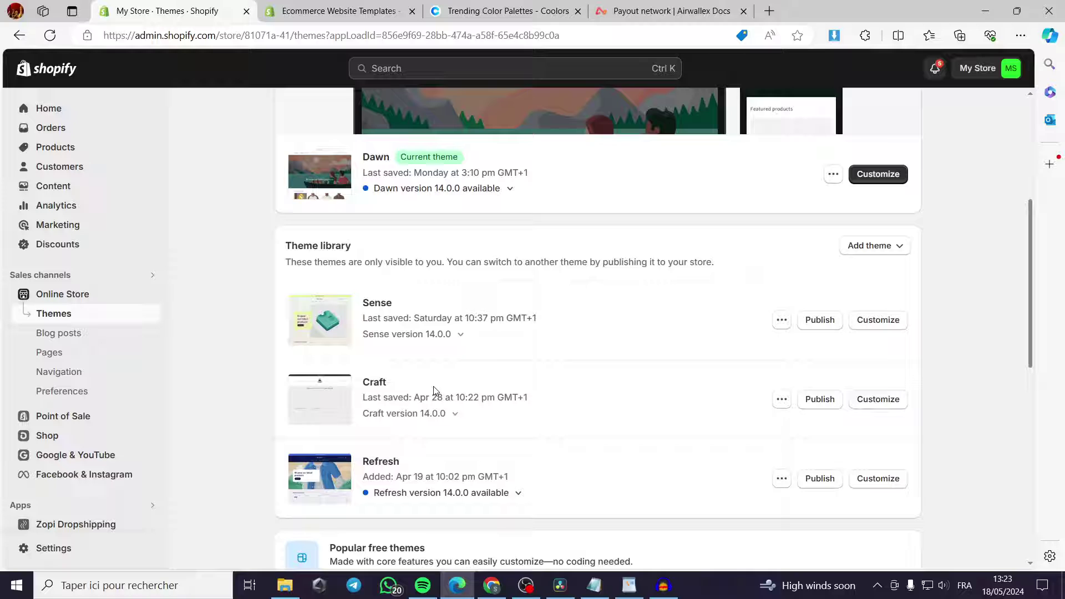
pyautogui.click(819, 400)
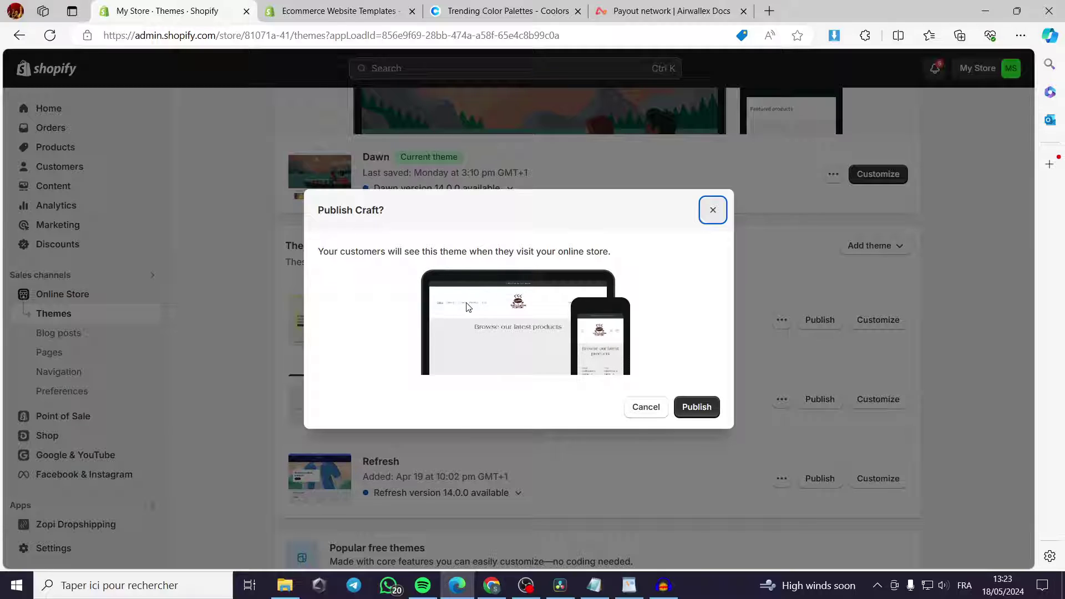
pyautogui.click(697, 408)
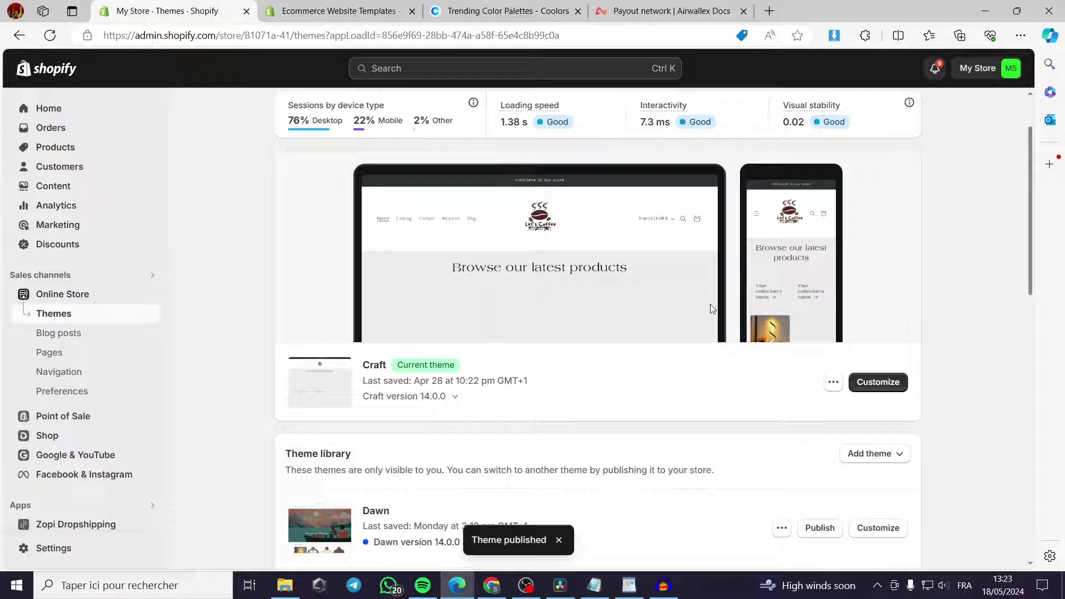
# Open the Craft theme for customization and look over the header and collage on the home page
pyautogui.click(879, 382)
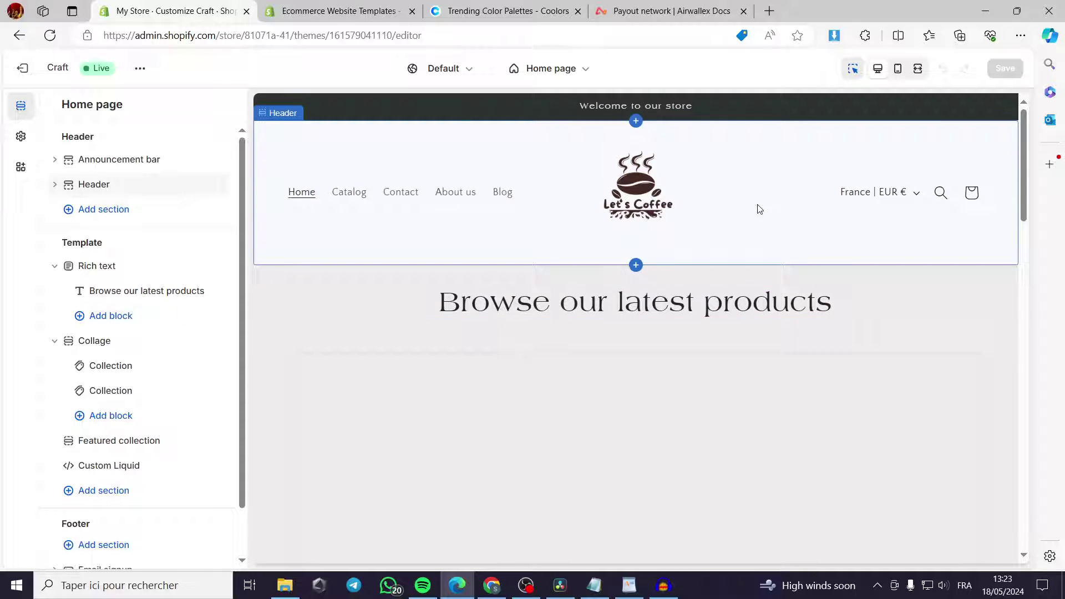
pyautogui.scroll(-8, 617, 328)
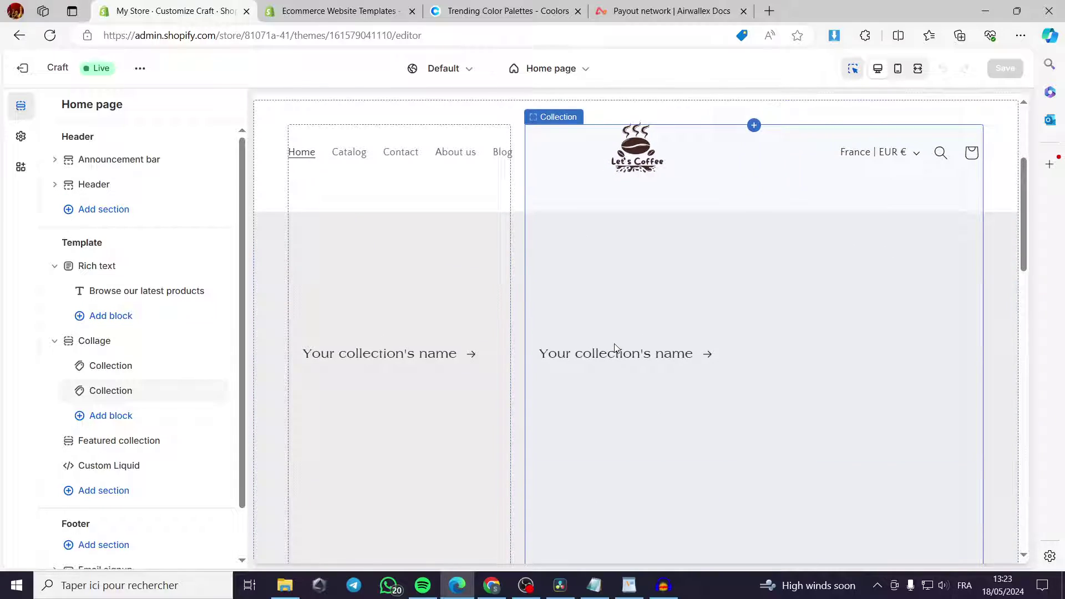
pyautogui.scroll(10, 615, 354)
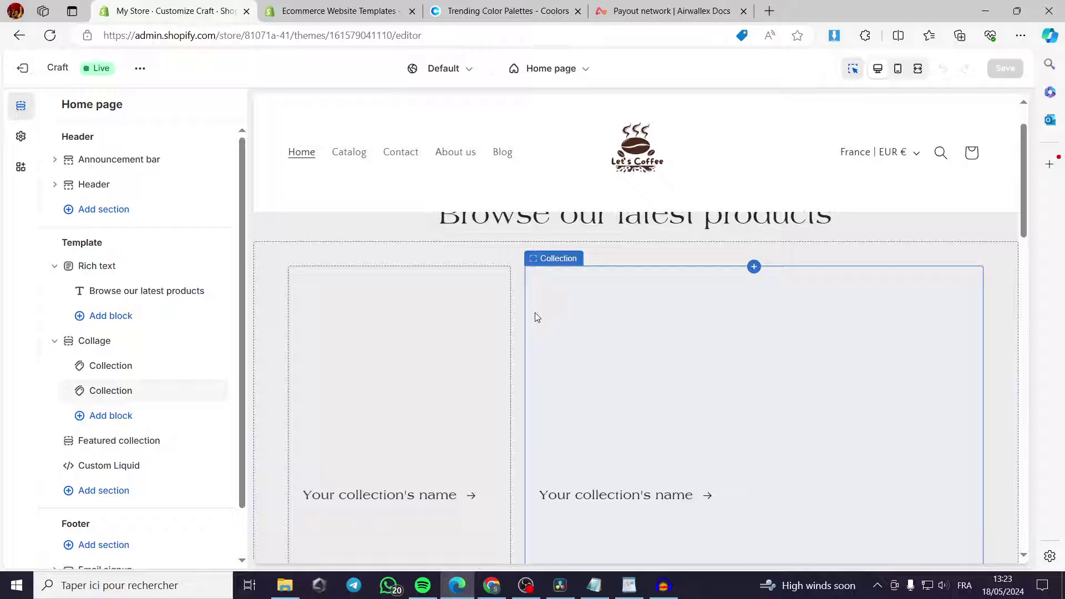
pyautogui.scroll(-1, 722, 353)
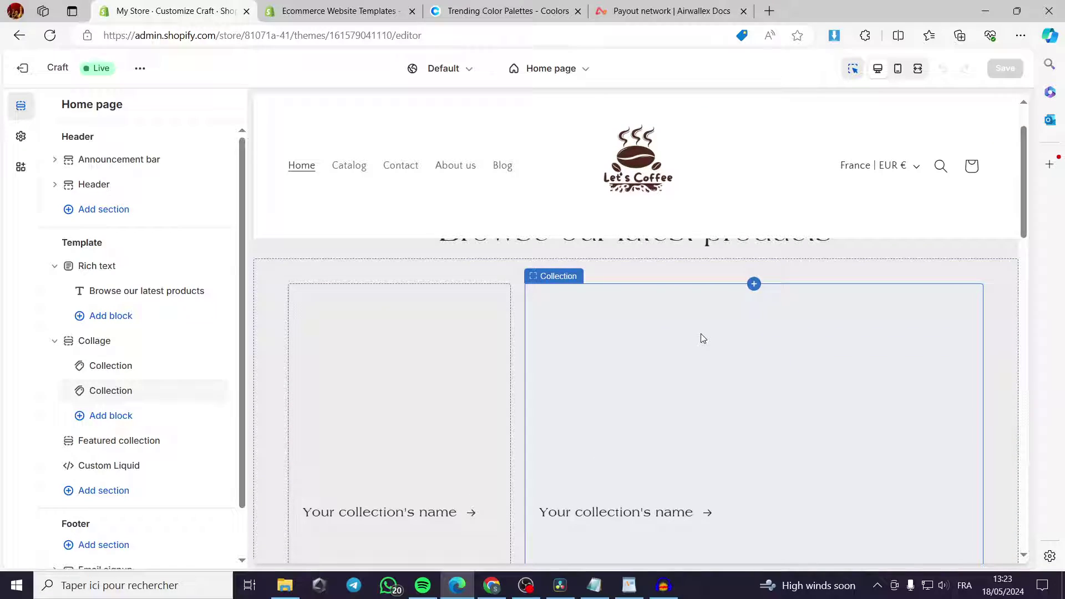
# Inspect the collage's second Collection block and the home page down to the footer, and return to the section list
pyautogui.click(702, 338)
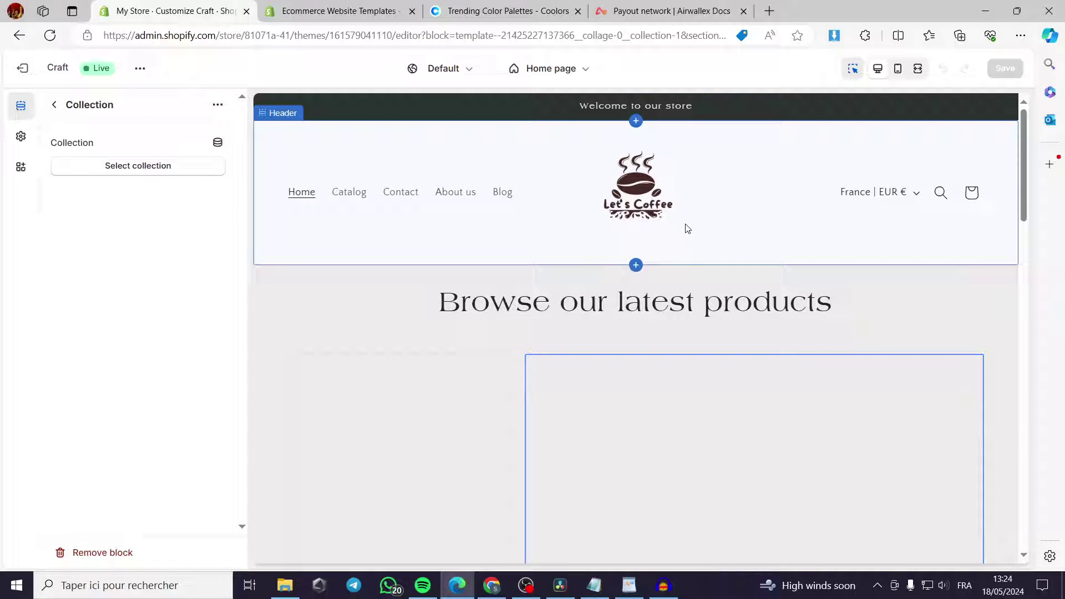
pyautogui.scroll(-1, 687, 229)
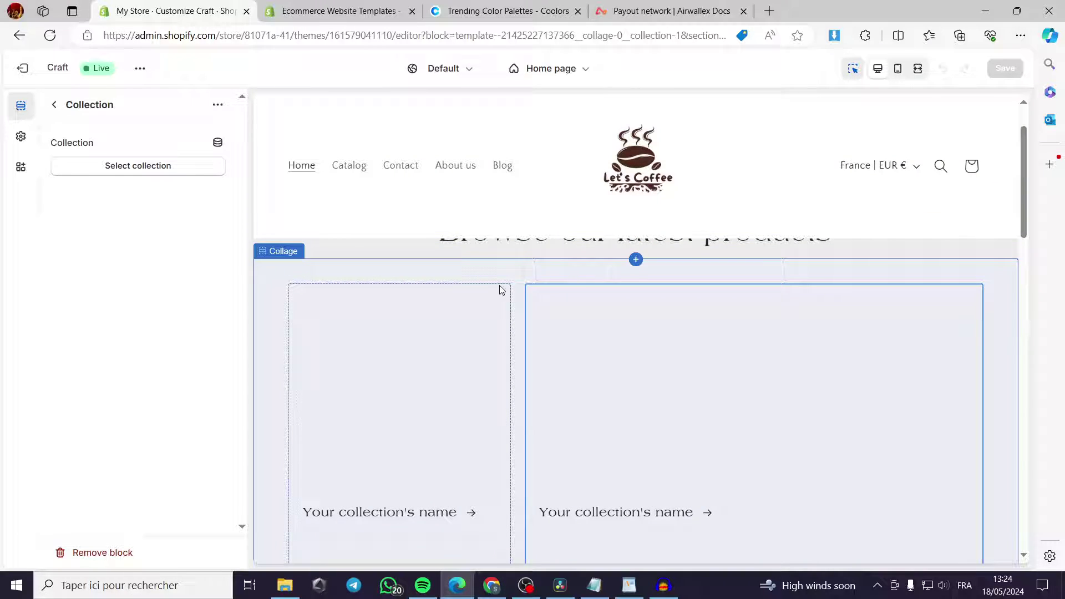
pyautogui.scroll(-5, 510, 294)
pyautogui.scroll(-5, 623, 391)
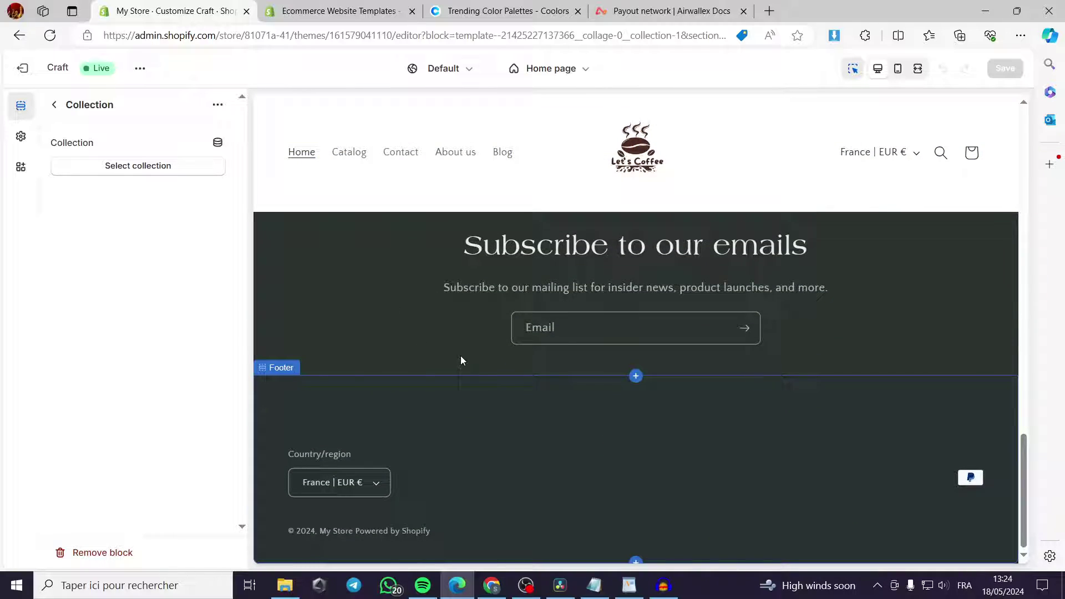
pyautogui.scroll(8, 498, 414)
pyautogui.click(60, 110)
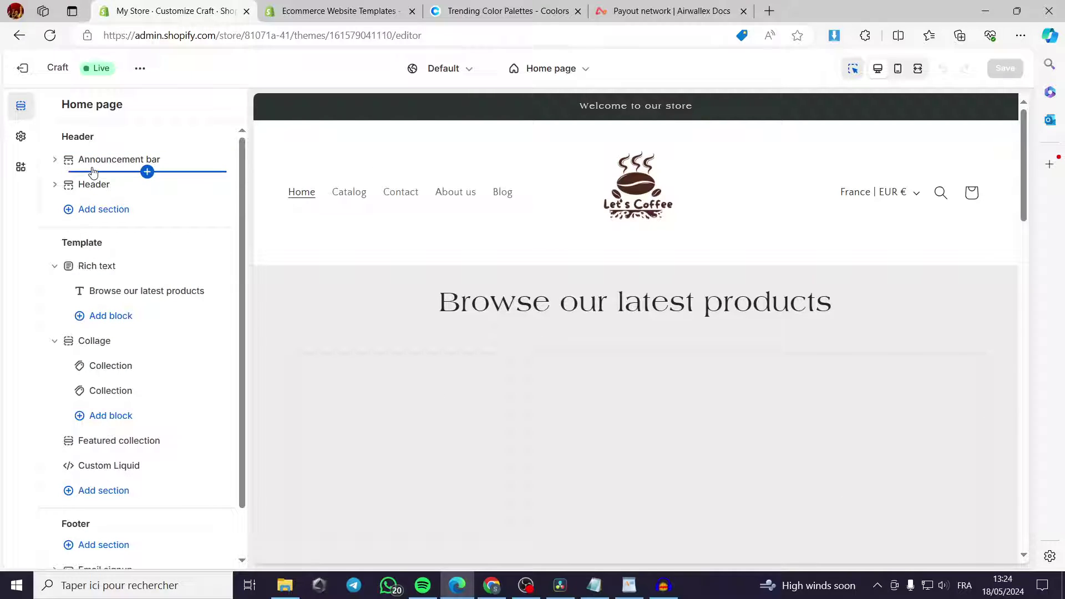
# Open the settings of the Announcement bar section containing the "Welcome to our store" text
pyautogui.click(162, 162)
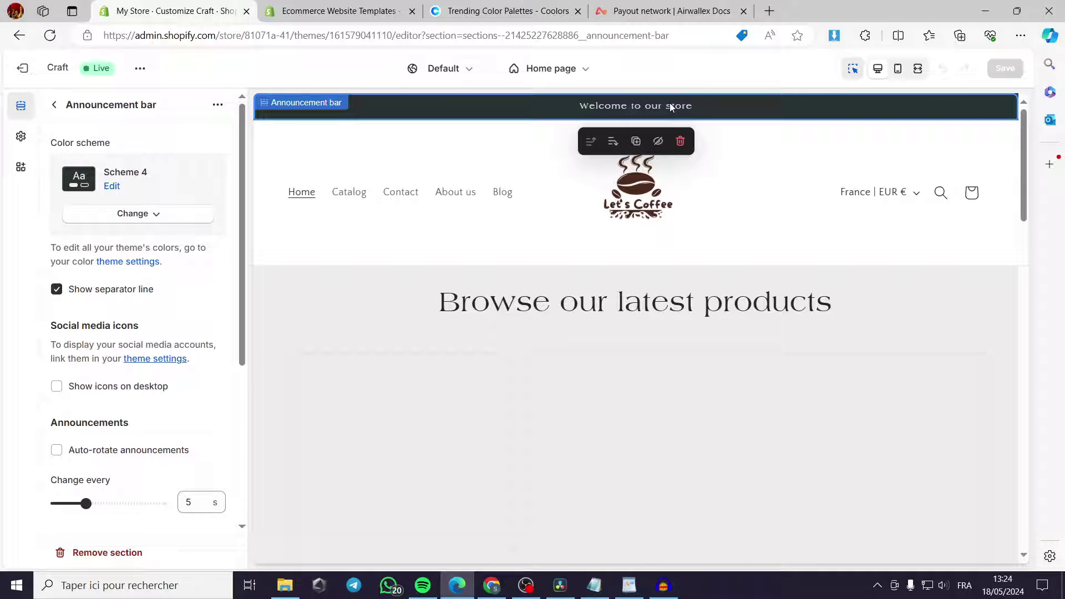
pyautogui.doubleClick(611, 109)
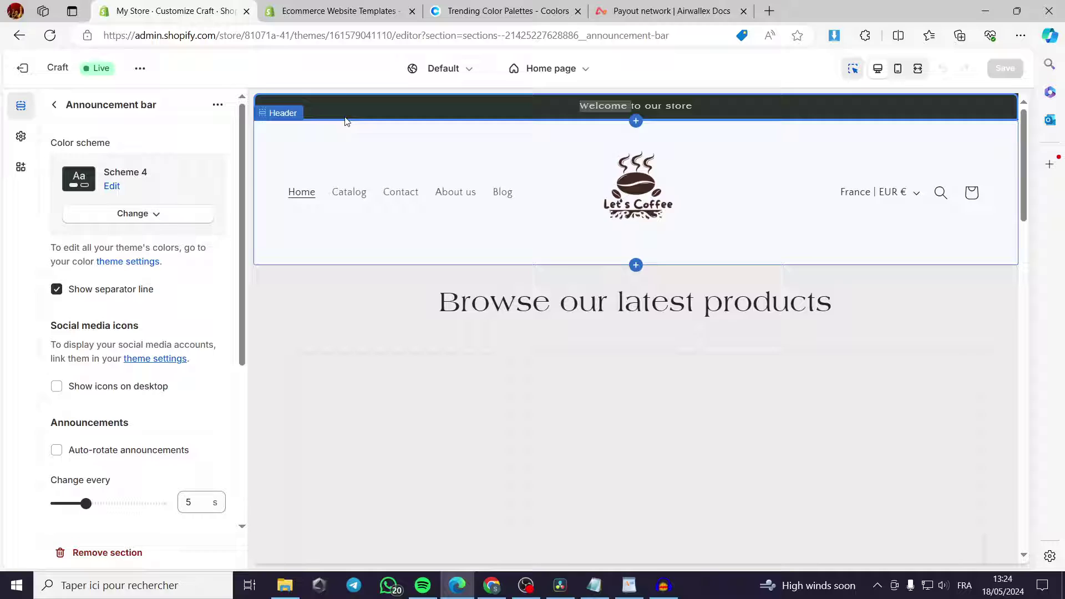
pyautogui.click(54, 106)
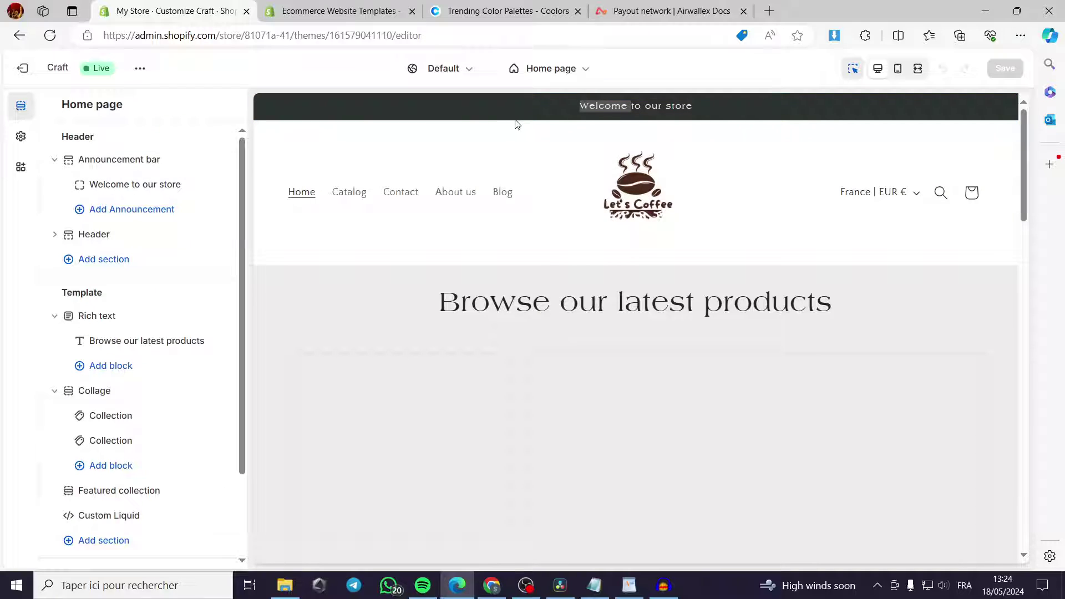
pyautogui.doubleClick(635, 105)
pyautogui.doubleClick(685, 107)
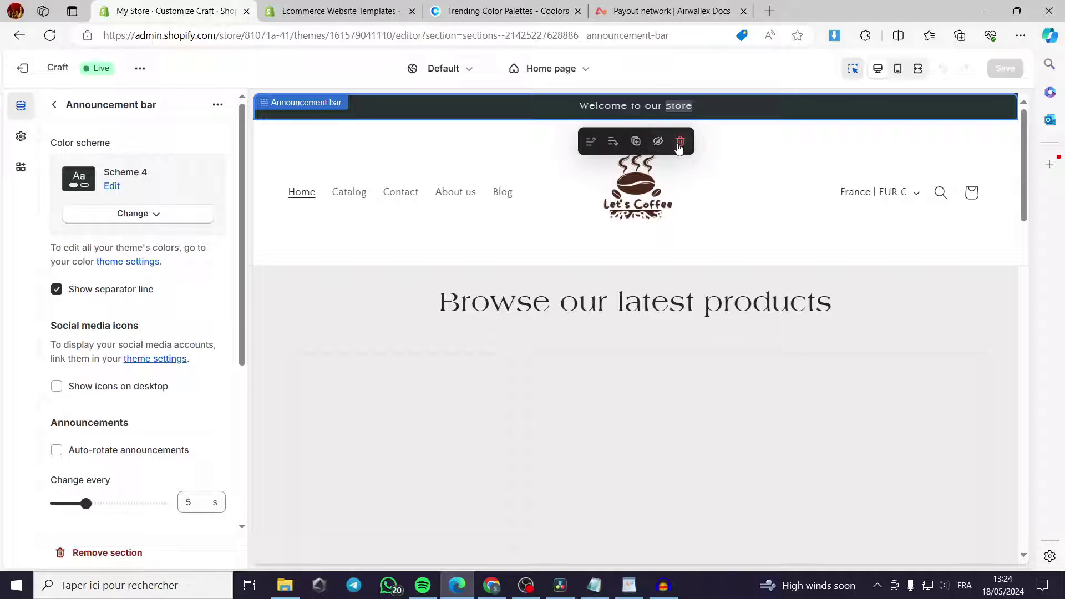
# Try Scheme 1 and Scheme 2 as the announcement bar's color scheme
pyautogui.click(139, 218)
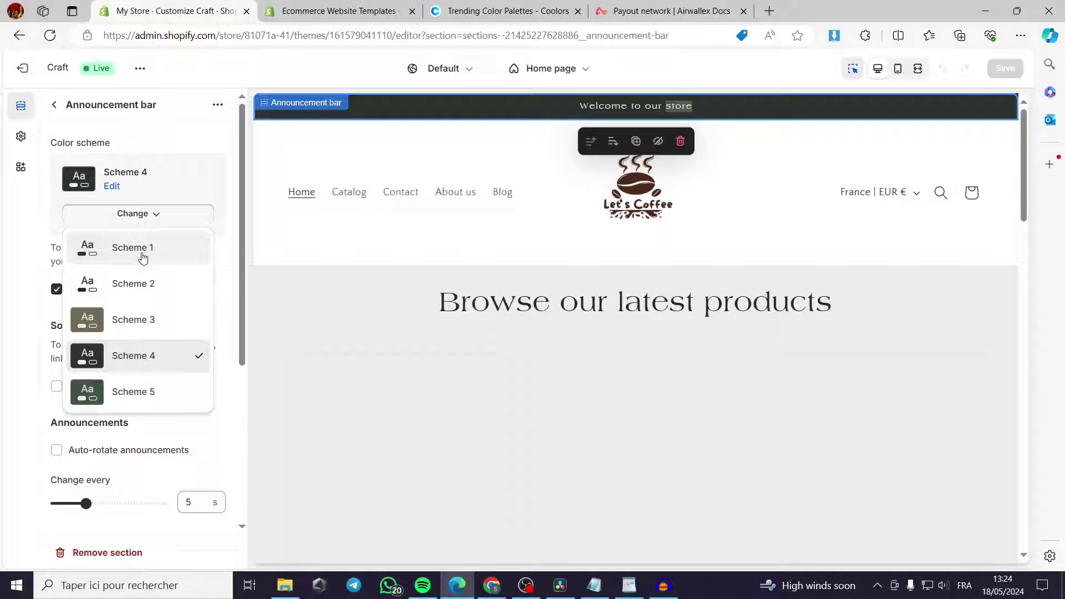
pyautogui.click(143, 254)
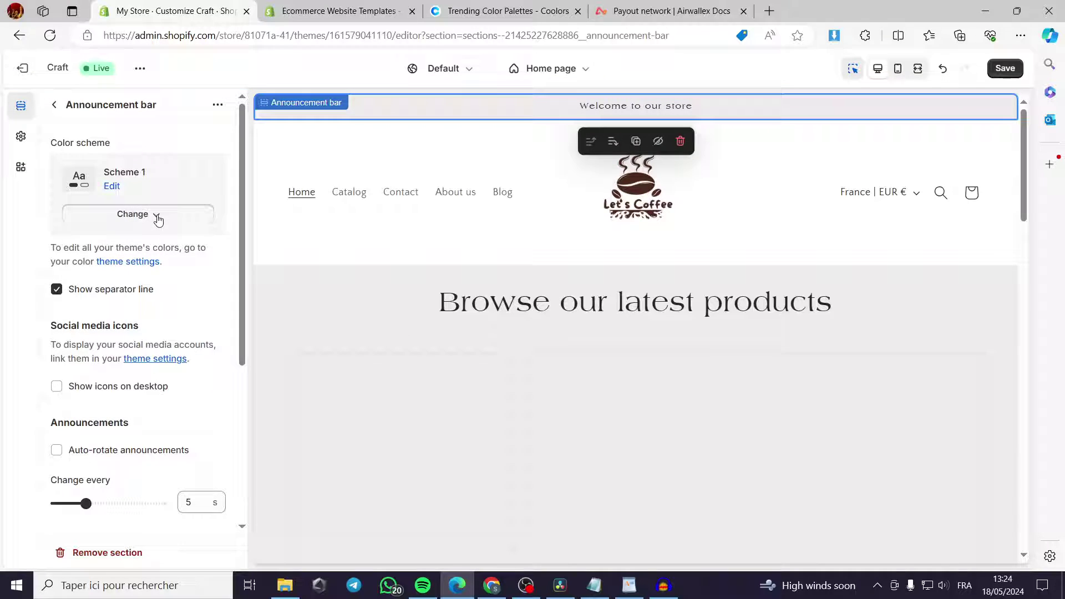
pyautogui.click(157, 218)
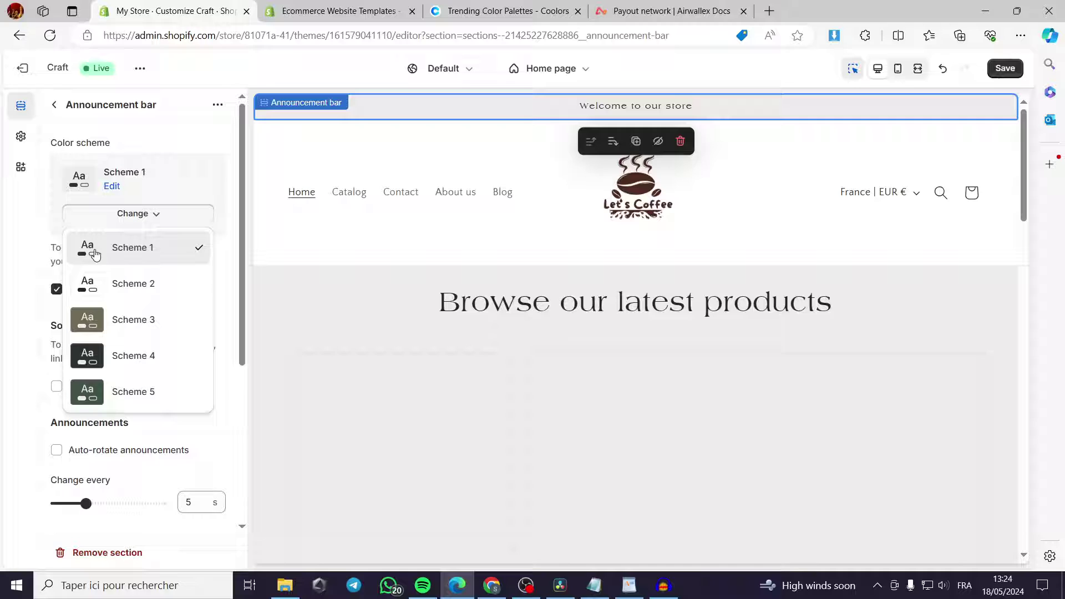
pyautogui.click(162, 289)
pyautogui.click(763, 174)
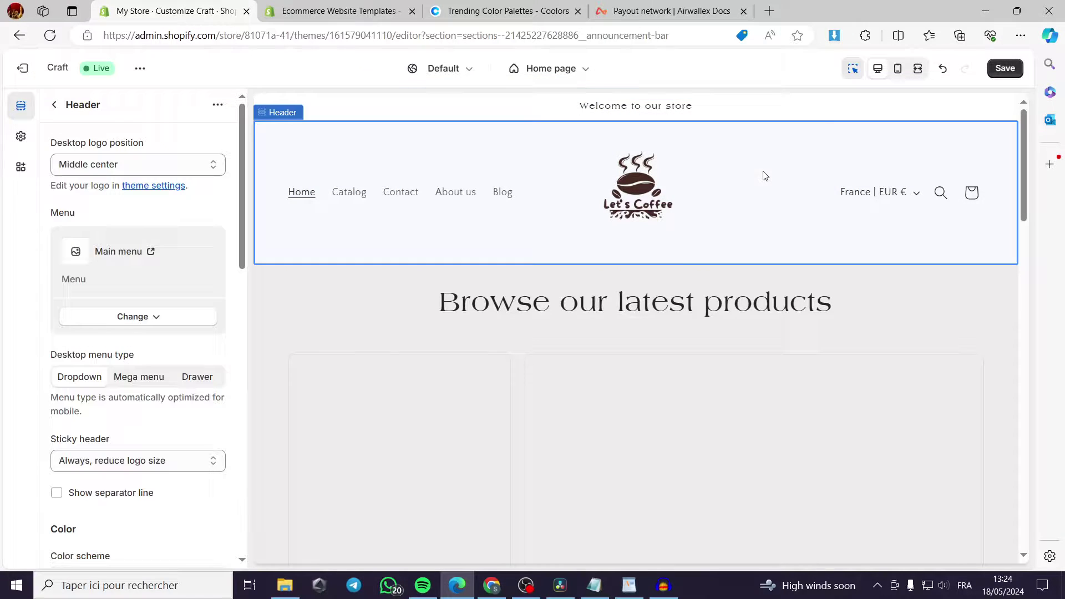
pyautogui.click(804, 111)
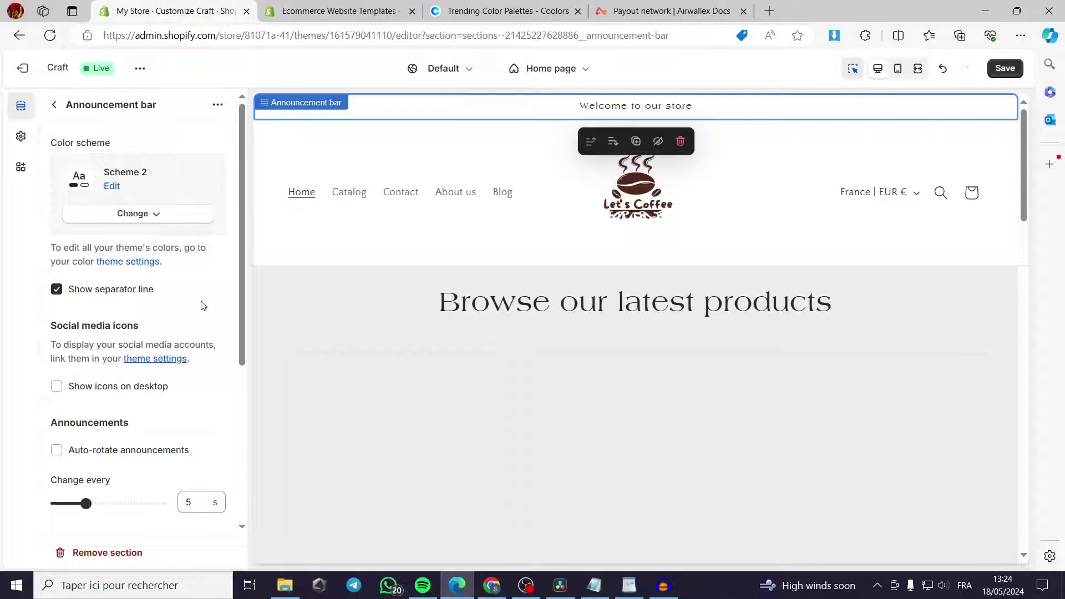
# Return to the home page's section list and move the Announcement bar section below the Header section
pyautogui.scroll(-5, 202, 305)
pyautogui.scroll(3, 203, 307)
pyautogui.scroll(2, 205, 307)
pyautogui.click(54, 104)
pyautogui.click(148, 159)
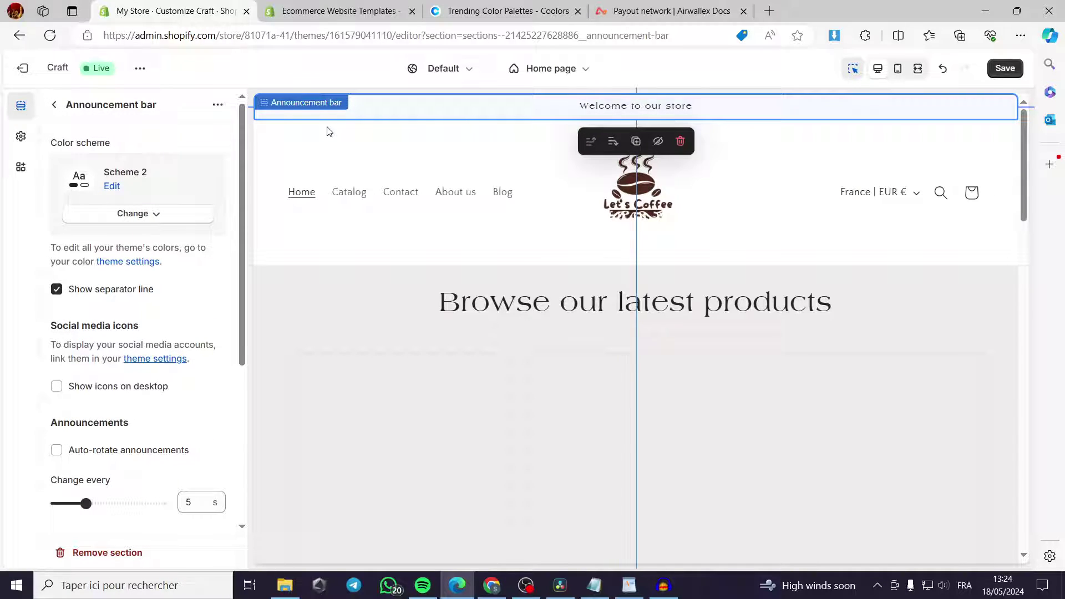
pyautogui.click(54, 105)
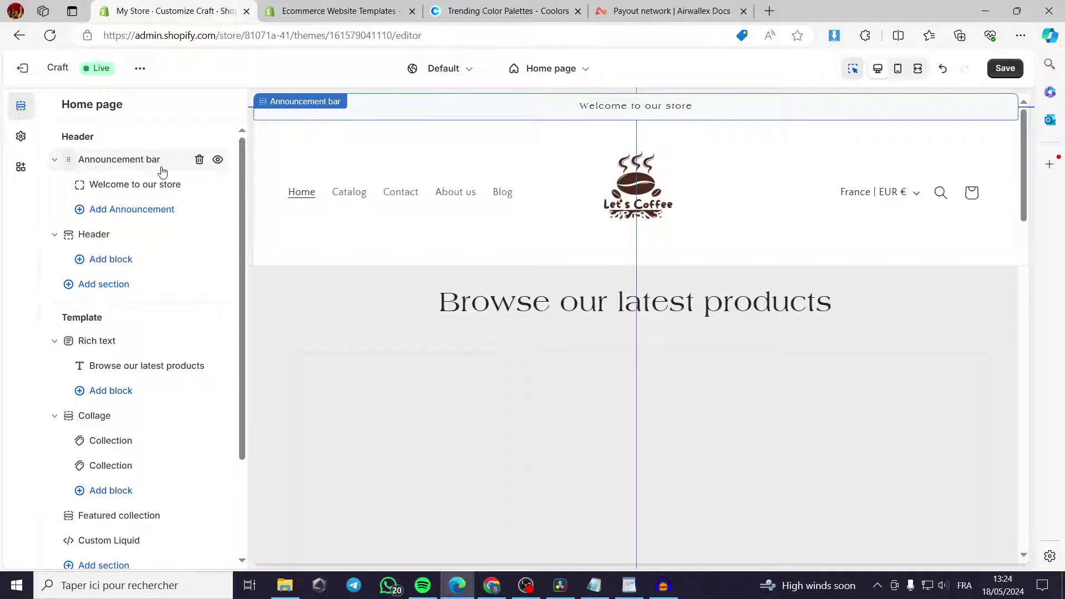
pyautogui.moveTo(73, 159); pyautogui.dragTo(69, 192)
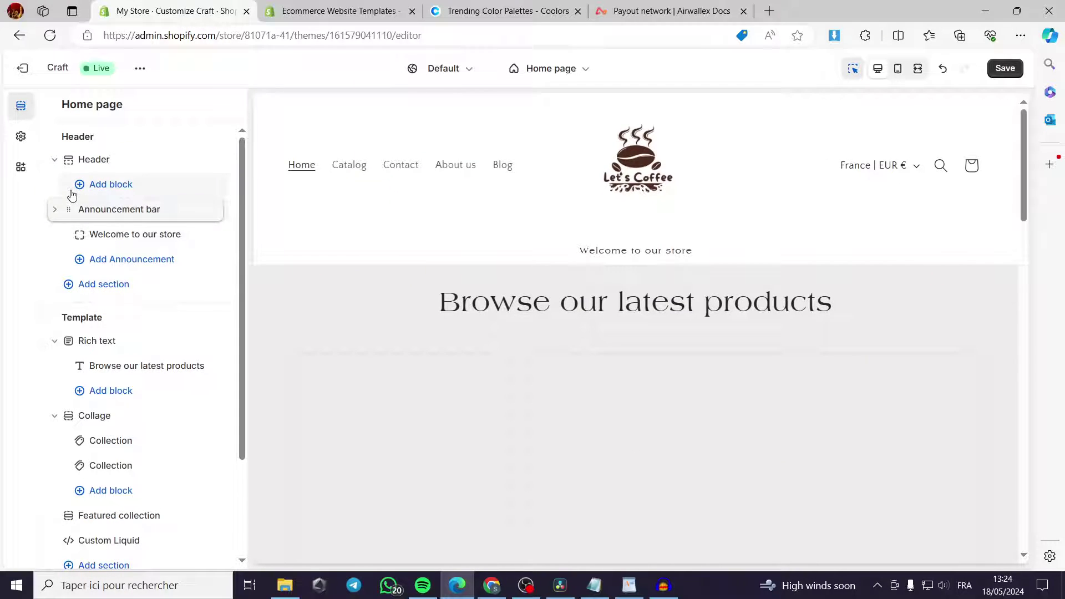
# Set the announcement bar's color scheme to Scheme 3
pyautogui.click(712, 260)
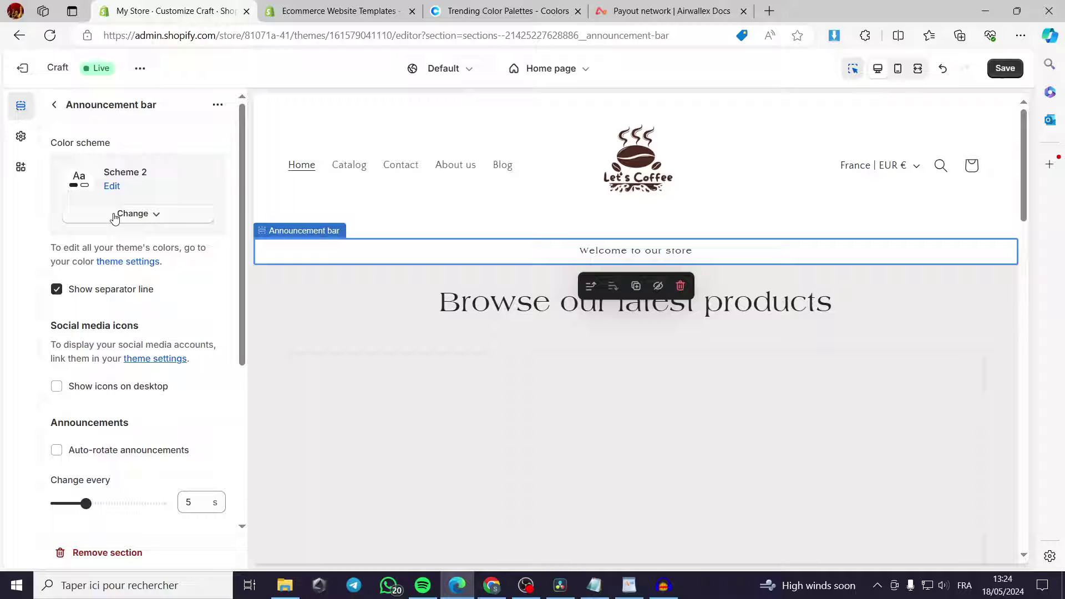
pyautogui.click(154, 219)
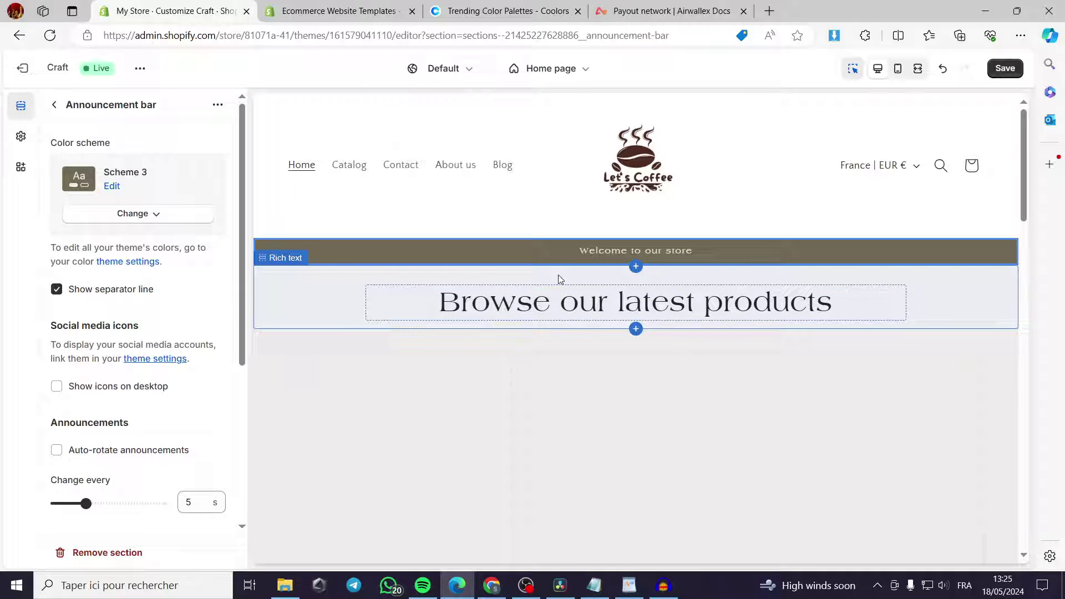
pyautogui.moveTo(809, 248)
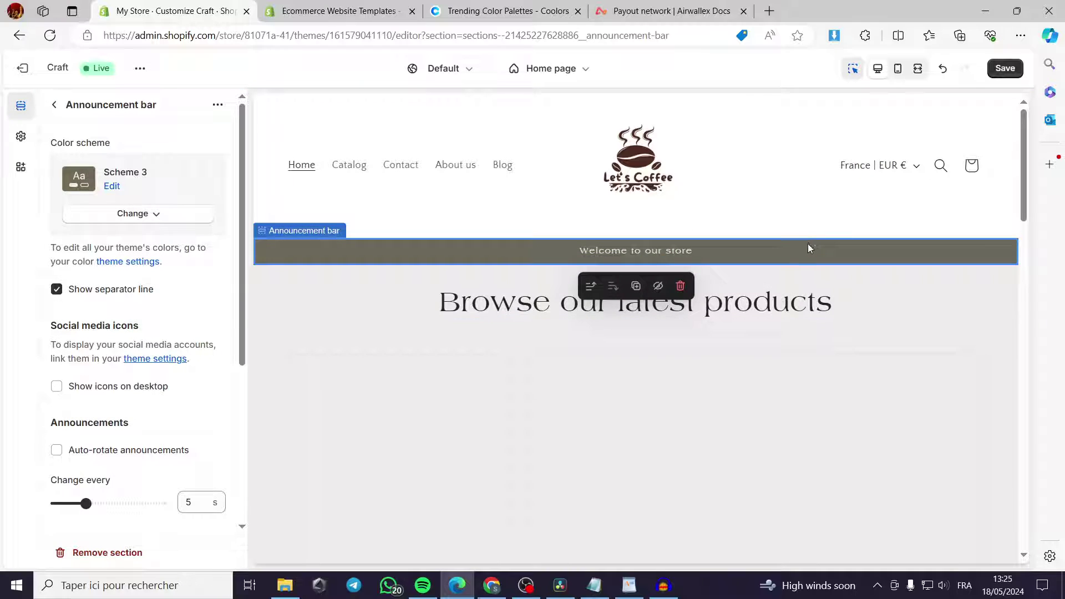
# Move the Announcement bar section back above the Header section
pyautogui.click(285, 232)
pyautogui.click(700, 183)
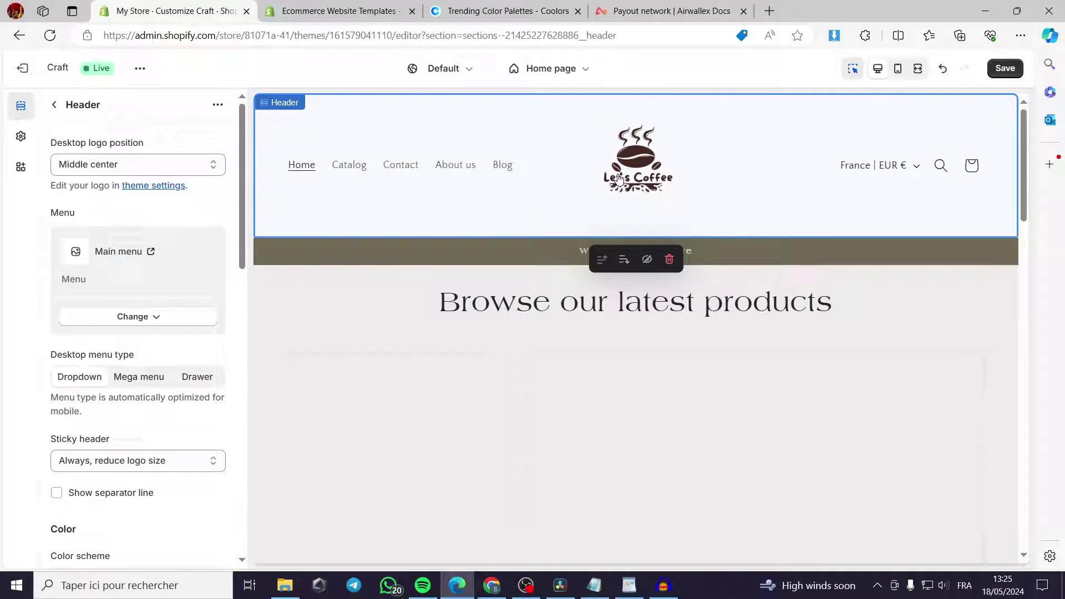
pyautogui.click(620, 178)
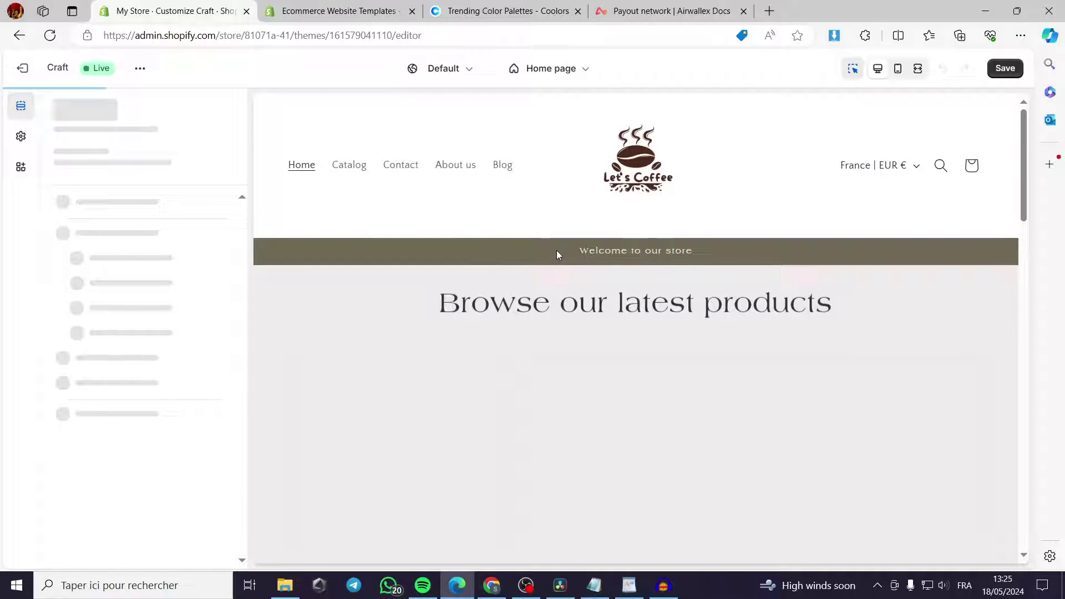
pyautogui.click(667, 255)
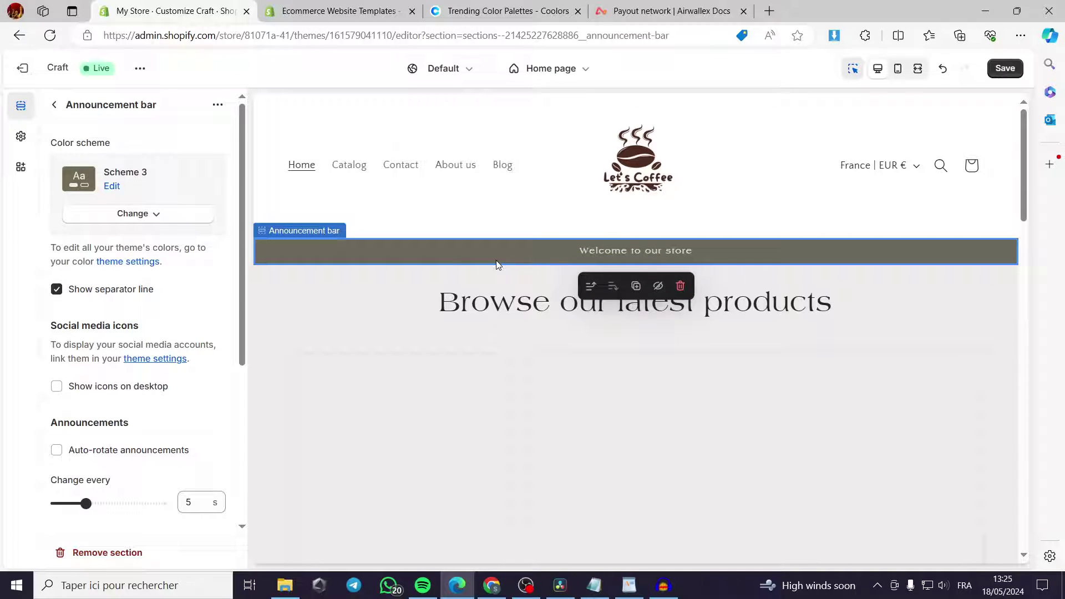
pyautogui.click(590, 286)
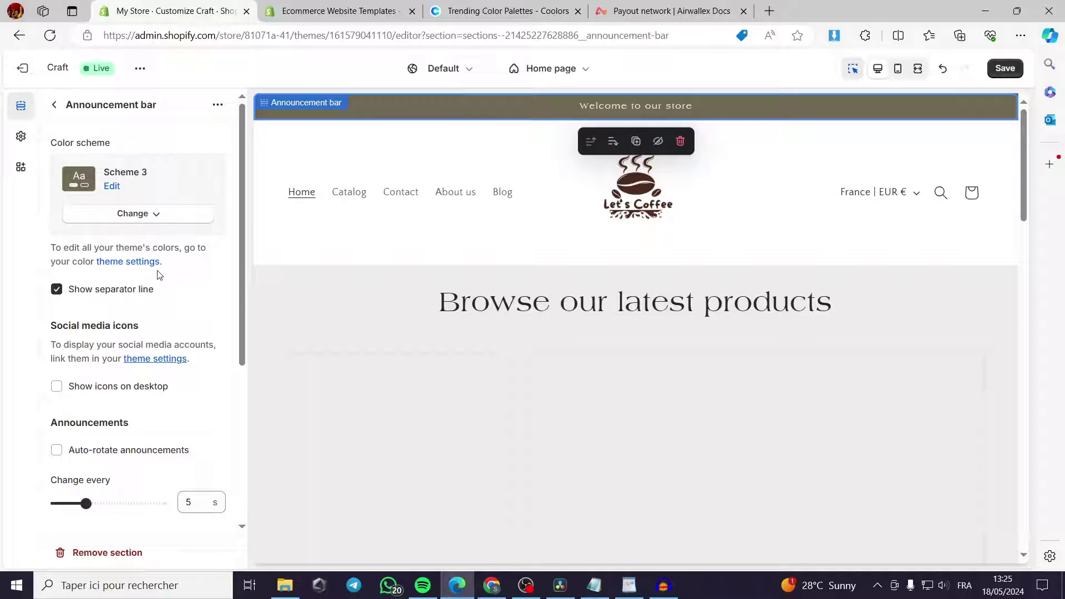
# Change the text of the "Welcome to our store" announcement to "Welcome to our store new commers has 20% off"
pyautogui.click(219, 106)
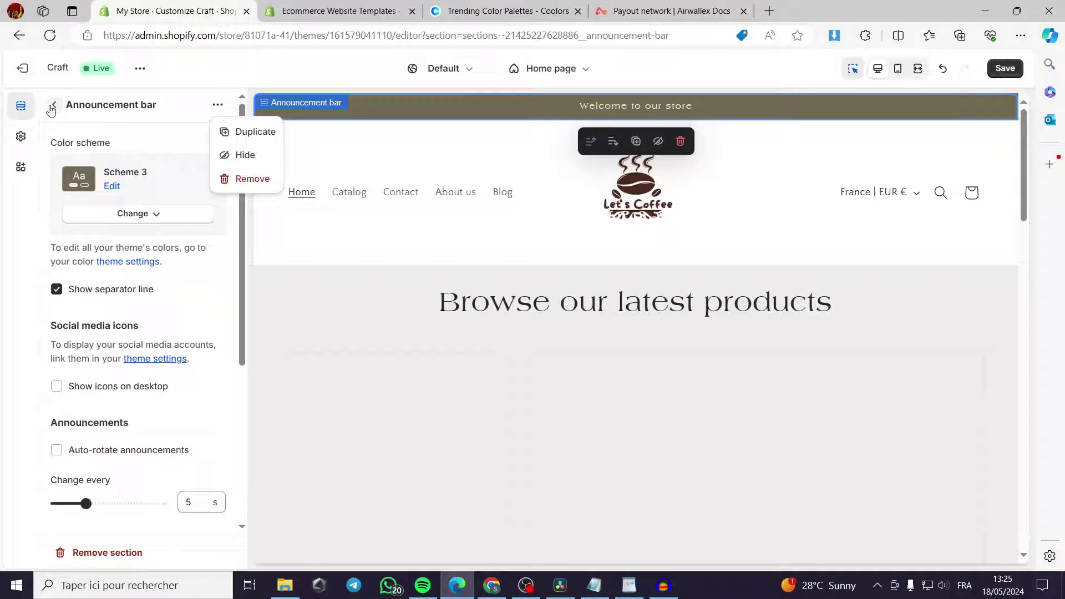
pyautogui.click(53, 106)
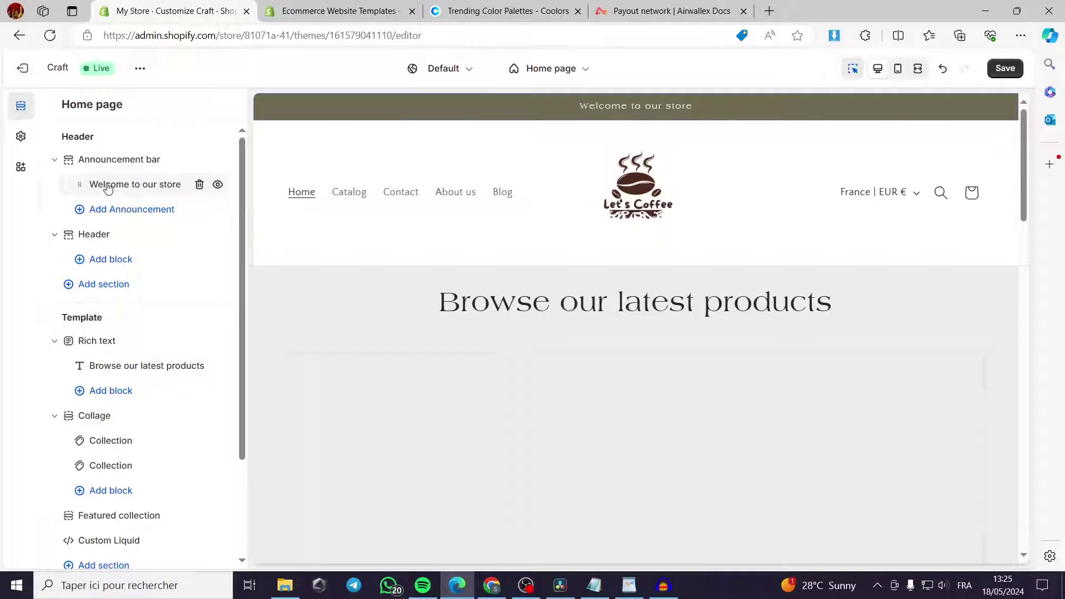
pyautogui.click(111, 189)
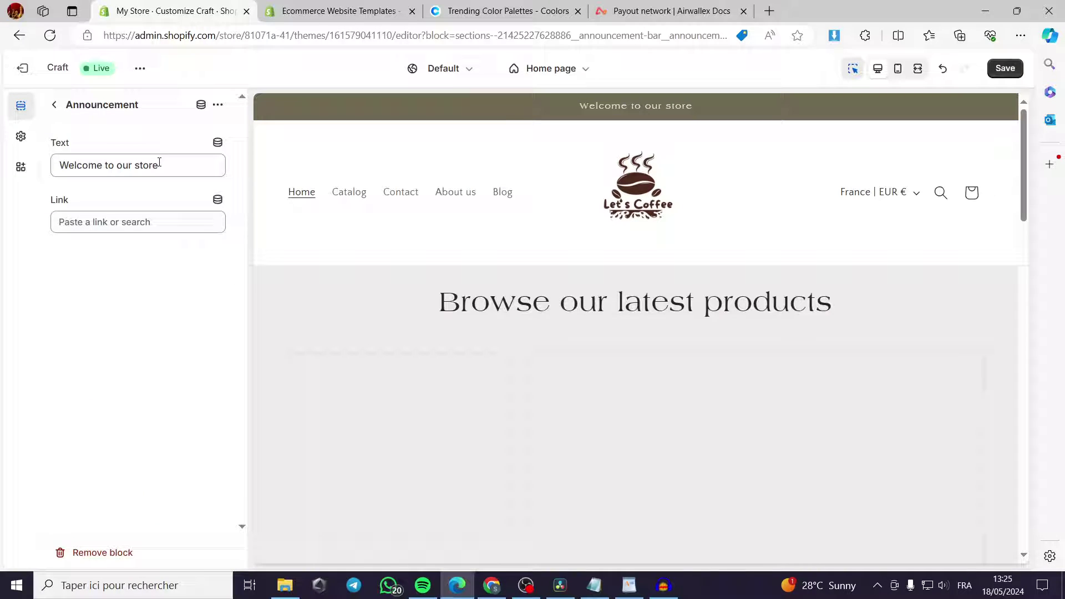
pyautogui.moveTo(176, 169); pyautogui.dragTo(53, 172)
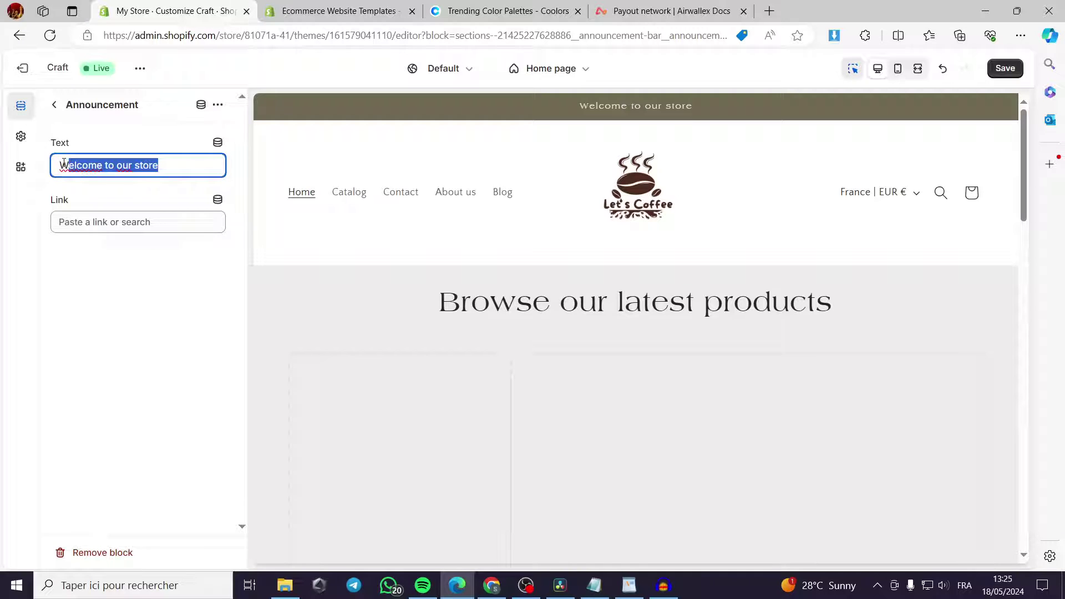
pyautogui.click(175, 164)
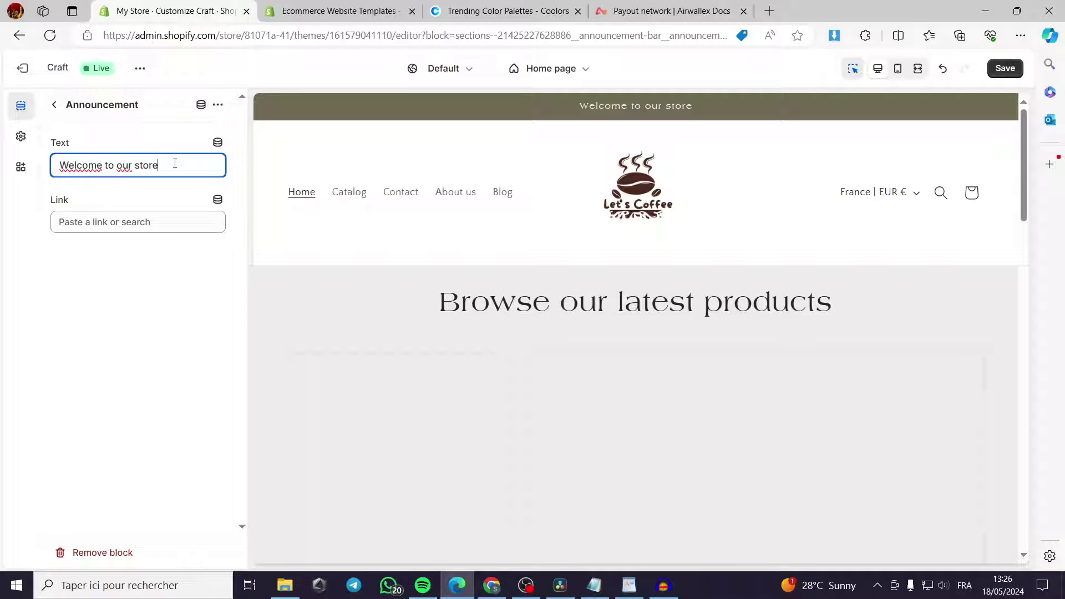
pyautogui.write('new c')
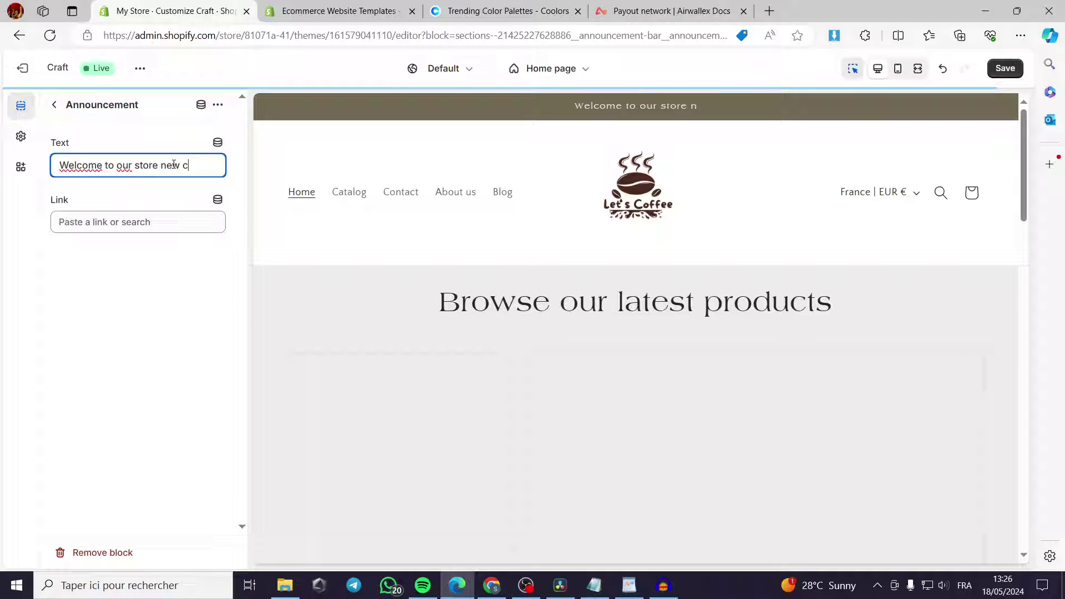
pyautogui.write('ommers ha')
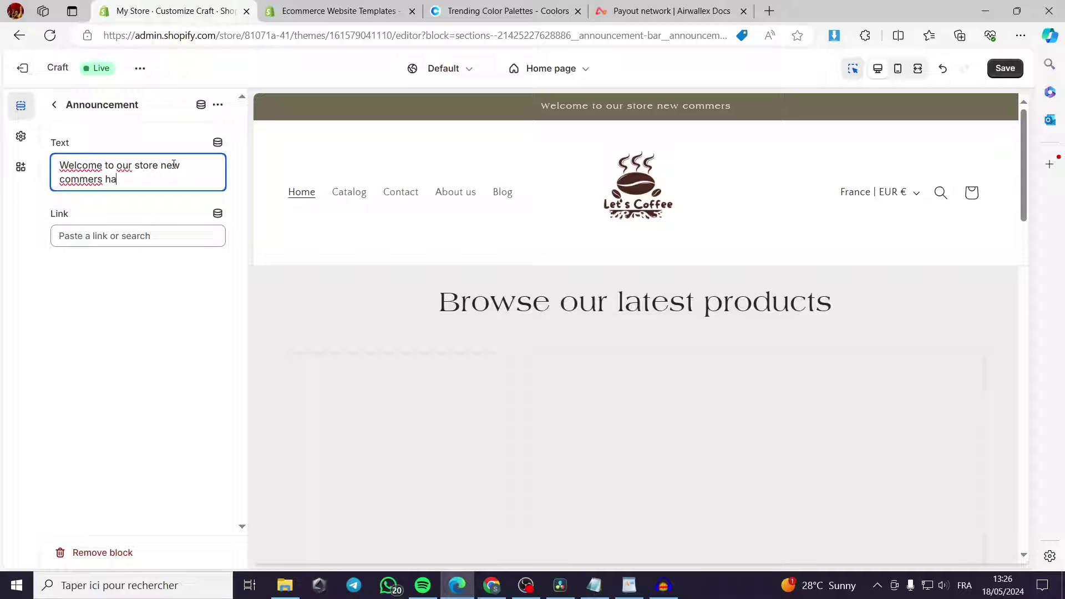
pyautogui.write('s 20')
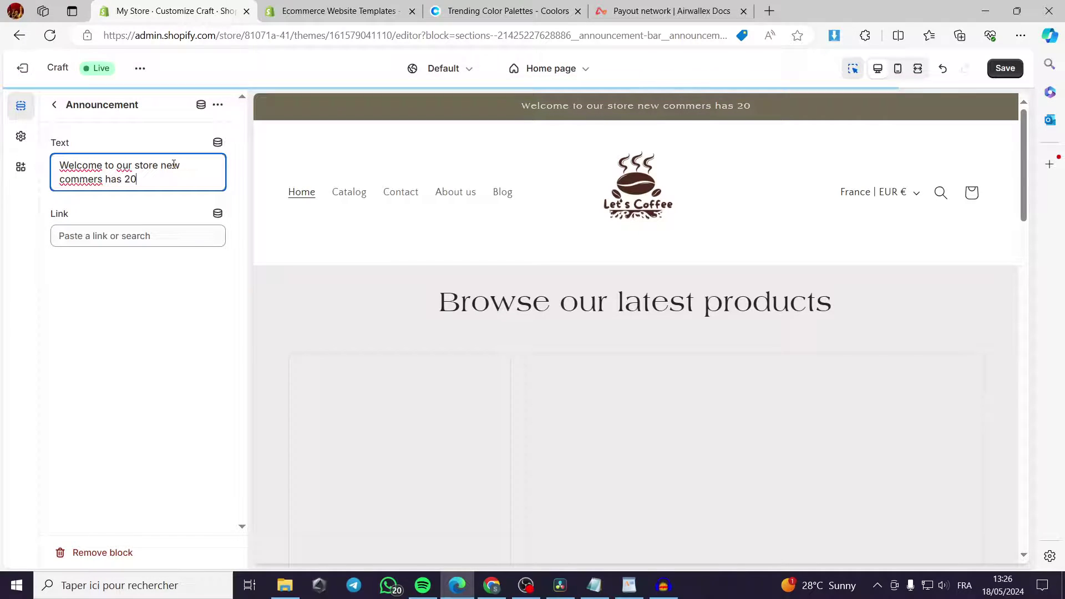
pyautogui.write('ù')
pyautogui.press('F12')
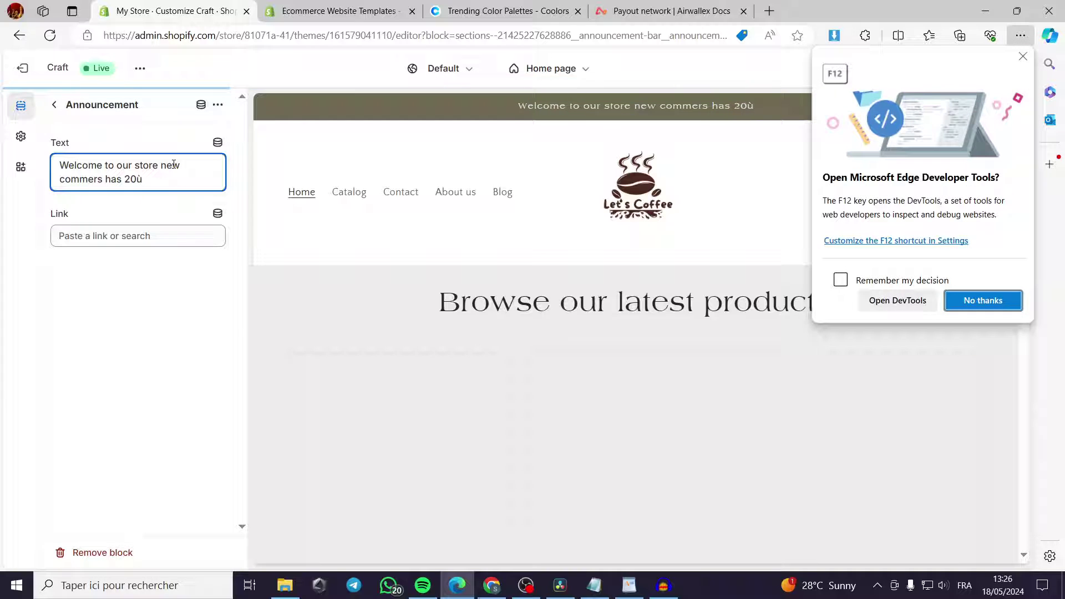
pyautogui.click(993, 302)
pyautogui.press('BackSpace')
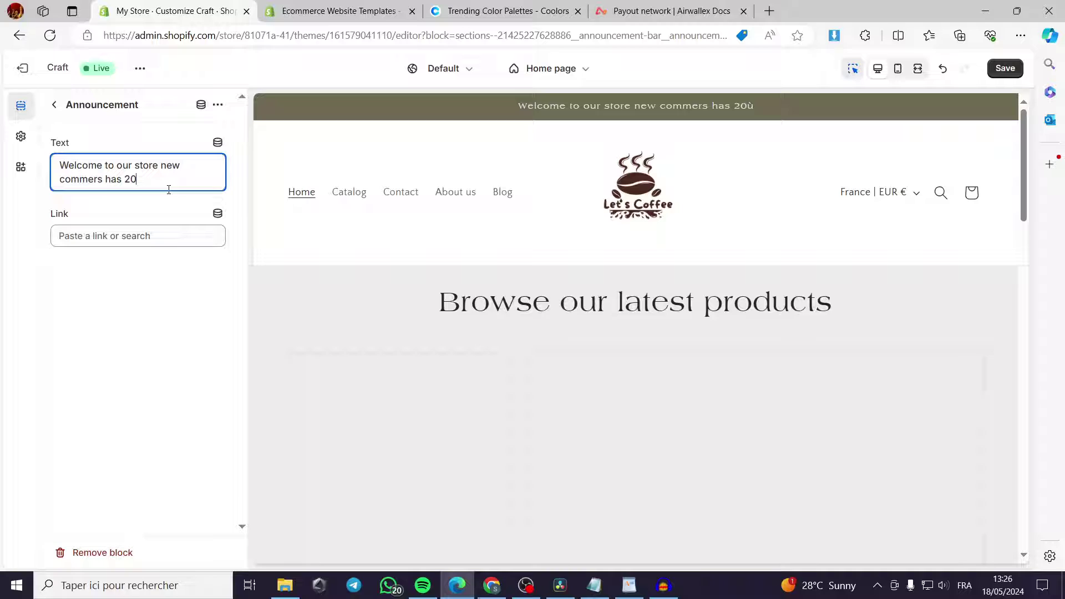
pyautogui.write('% off')
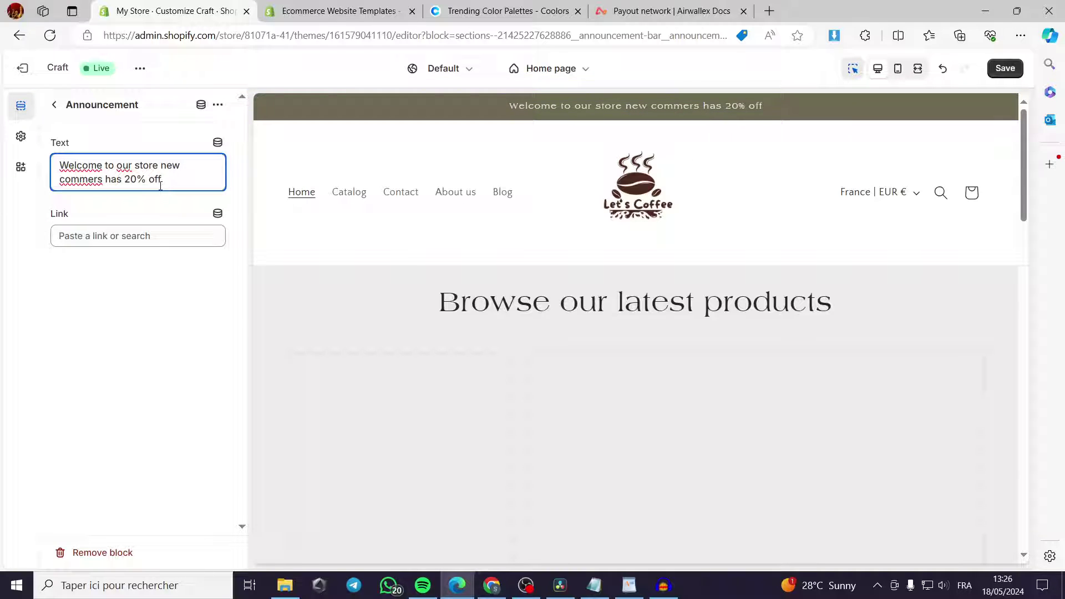
# Link the announcement to the product "sweater 1"
pyautogui.click(218, 143)
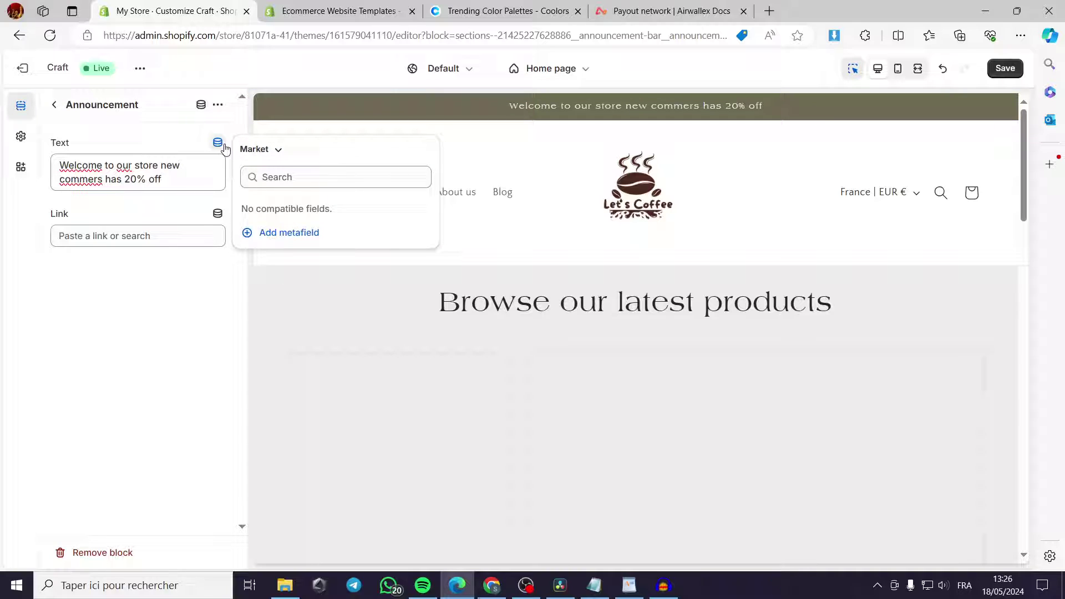
pyautogui.click(219, 143)
pyautogui.click(139, 238)
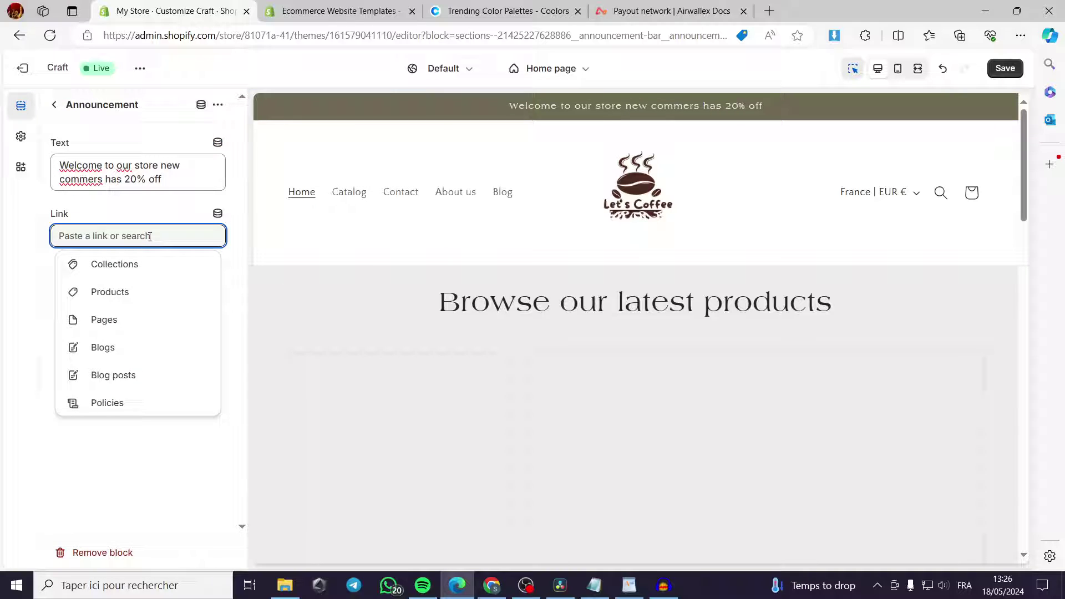
pyautogui.click(132, 295)
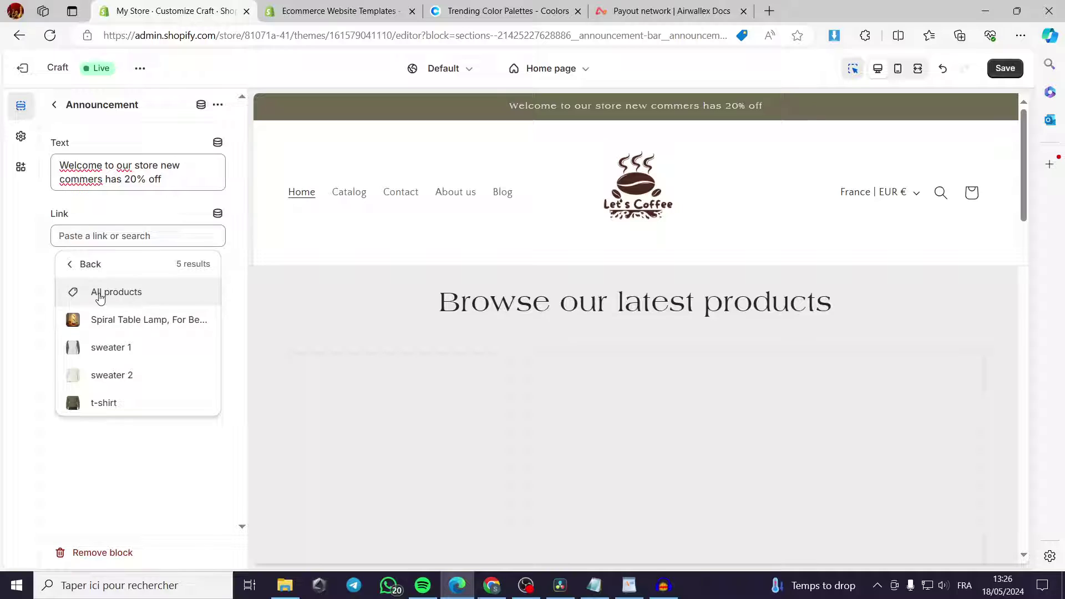
pyautogui.click(116, 352)
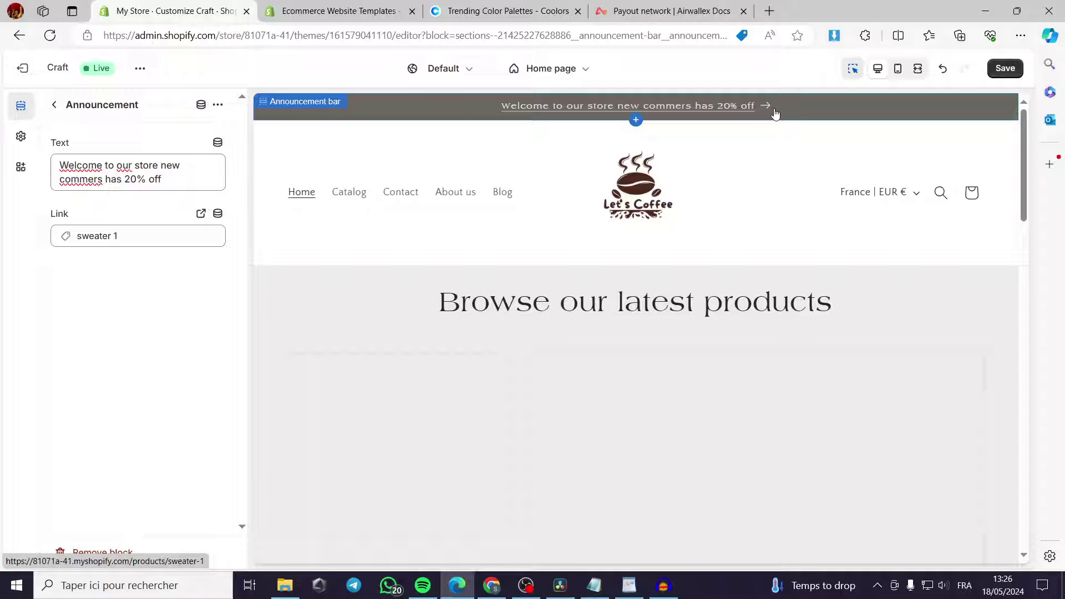
# Open the Header section's settings, try the Top left desktop logo position, and set it to Top center
pyautogui.click(12, 105)
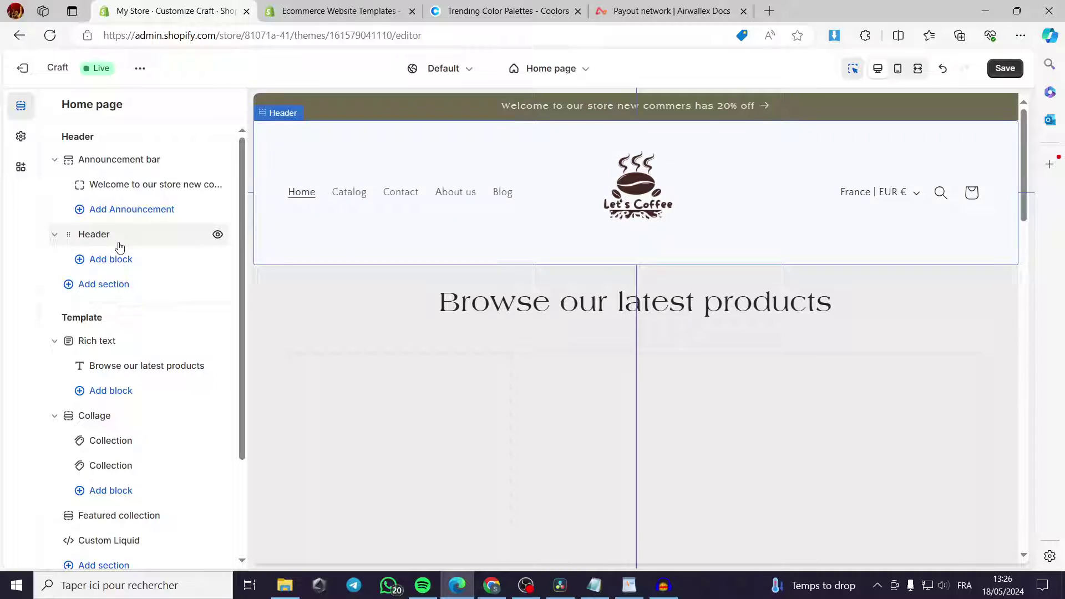
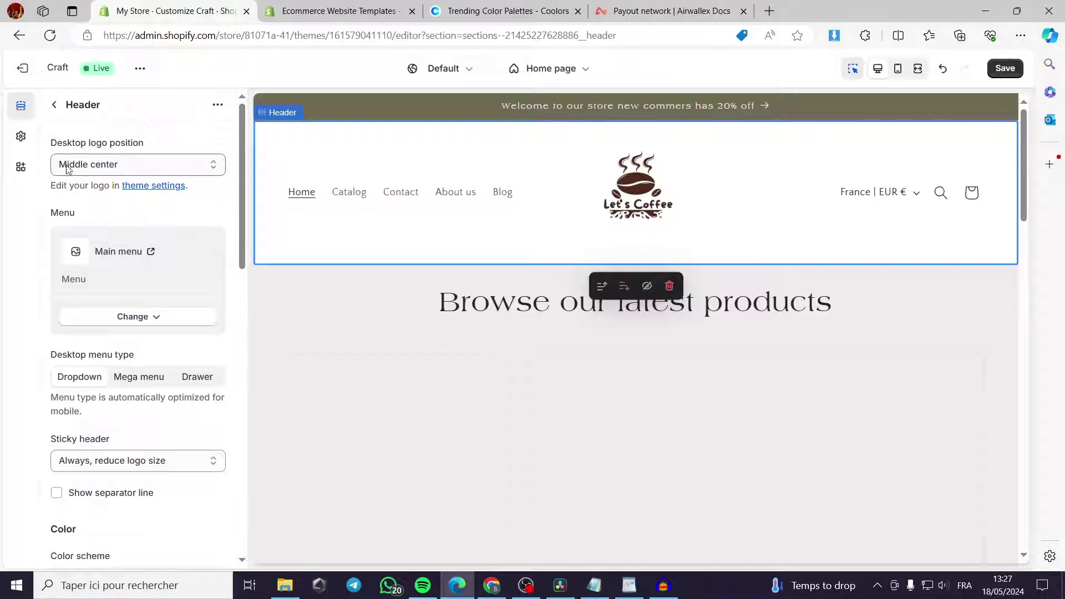
pyautogui.click(84, 164)
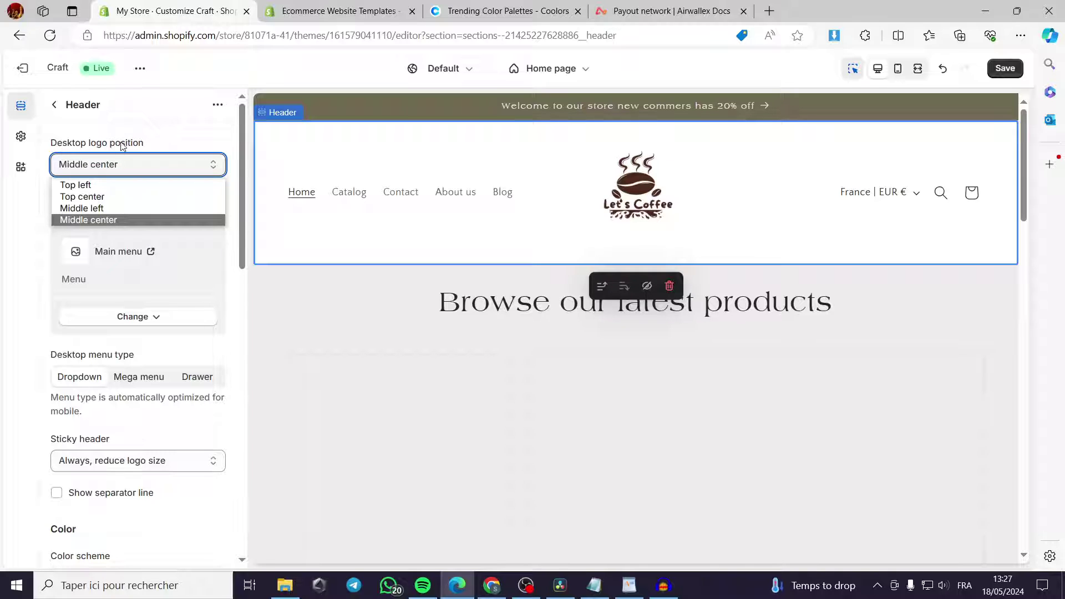
pyautogui.click(75, 184)
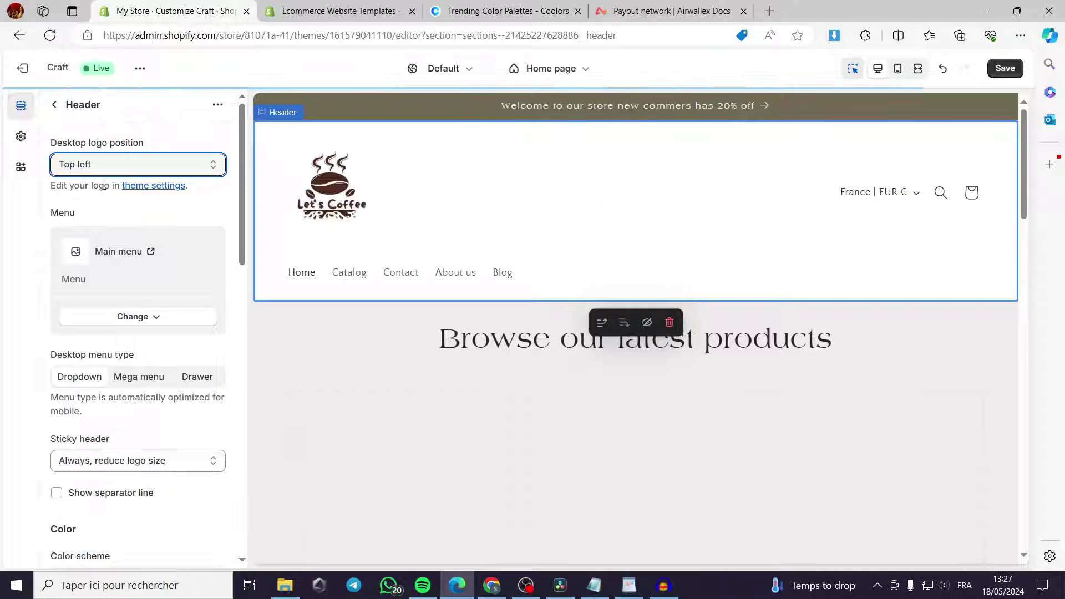
pyautogui.click(158, 171)
pyautogui.click(138, 195)
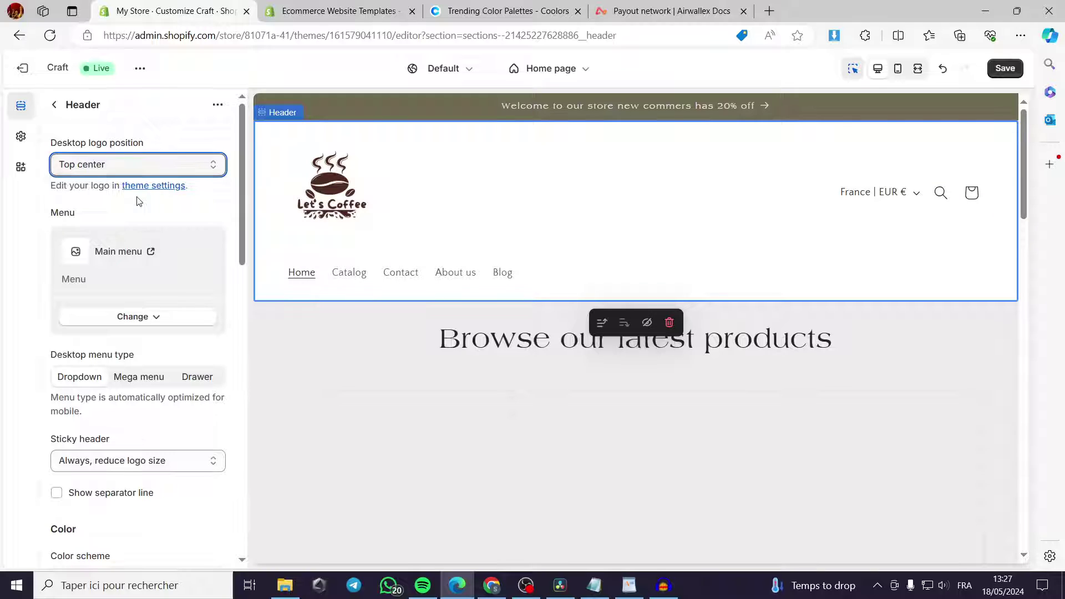
# Try the Middle left and Middle center desktop logo positions and set the header's logo to Middle left
pyautogui.click(194, 166)
pyautogui.click(145, 208)
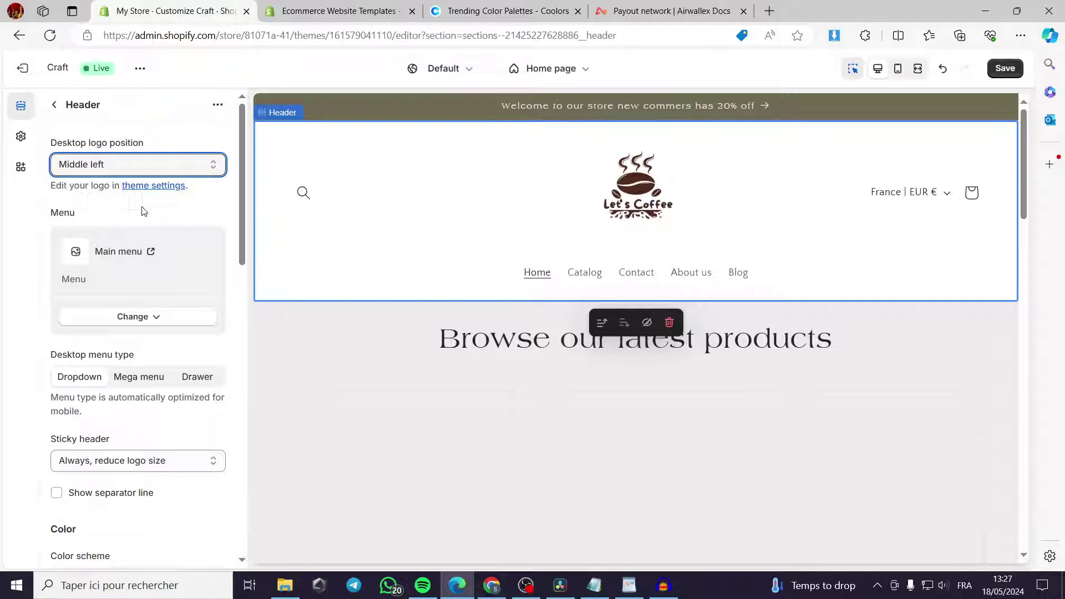
pyautogui.click(196, 164)
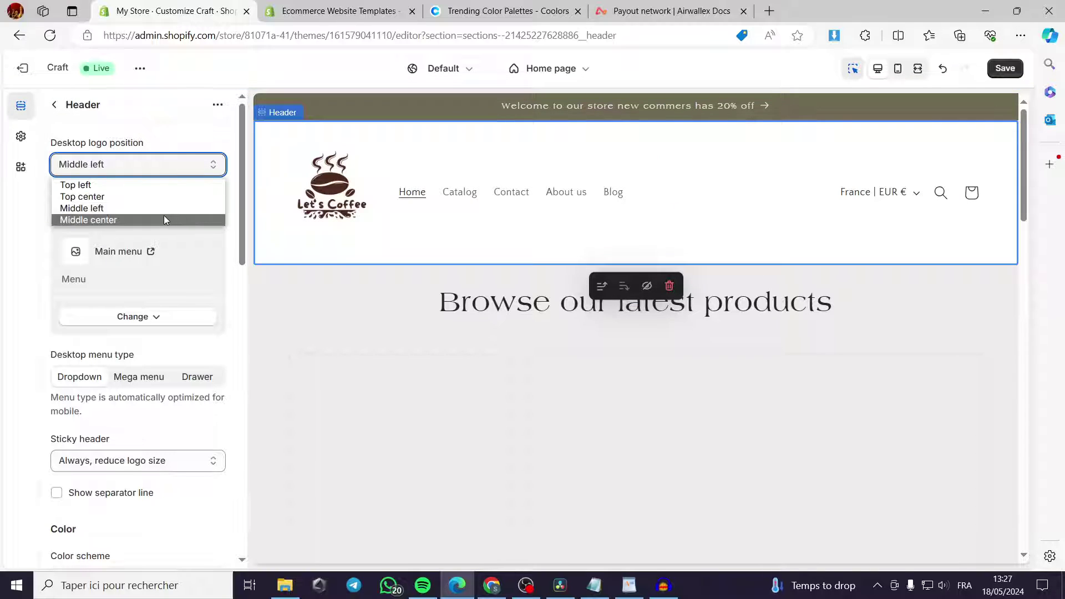
pyautogui.click(164, 217)
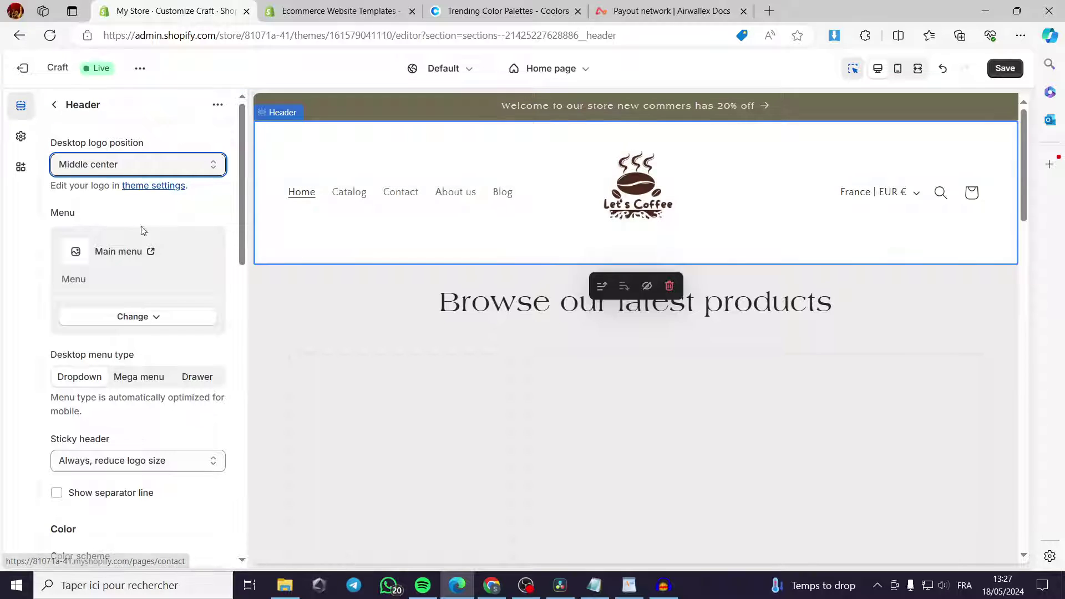
pyautogui.click(204, 166)
pyautogui.click(182, 206)
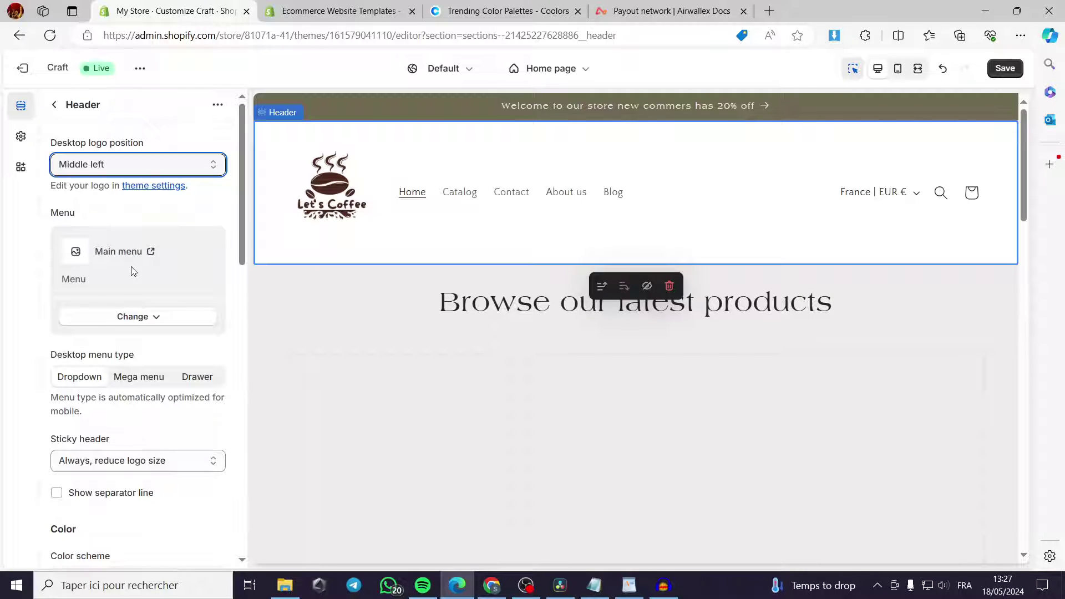
# Look through the Header section's settings and the menus available for its navigation, leaving the Main menu selected
pyautogui.scroll(-4, 138, 308)
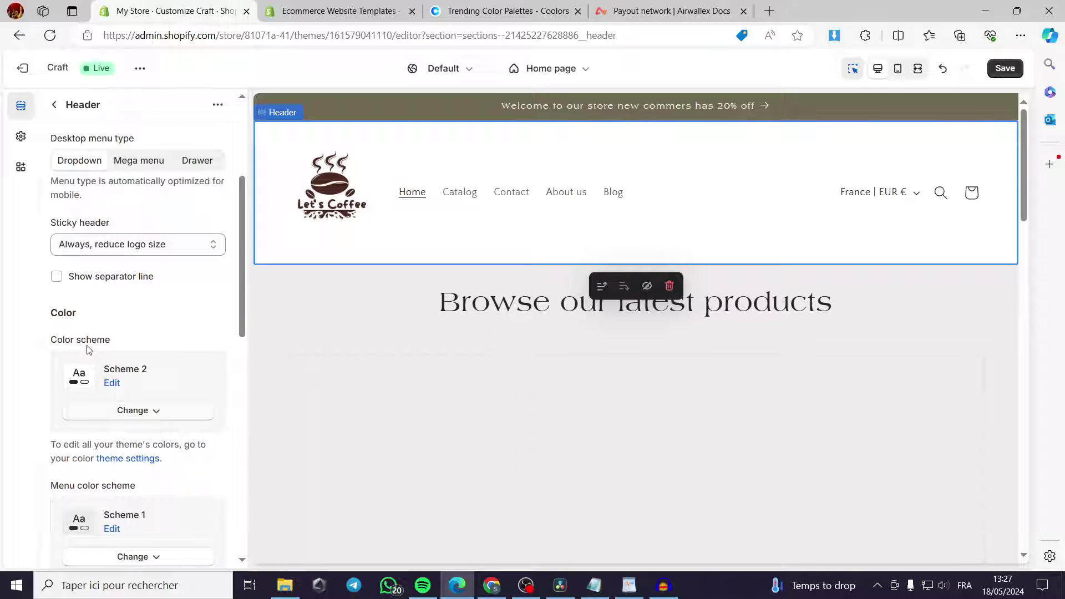
pyautogui.scroll(-7, 113, 362)
pyautogui.scroll(11, 114, 362)
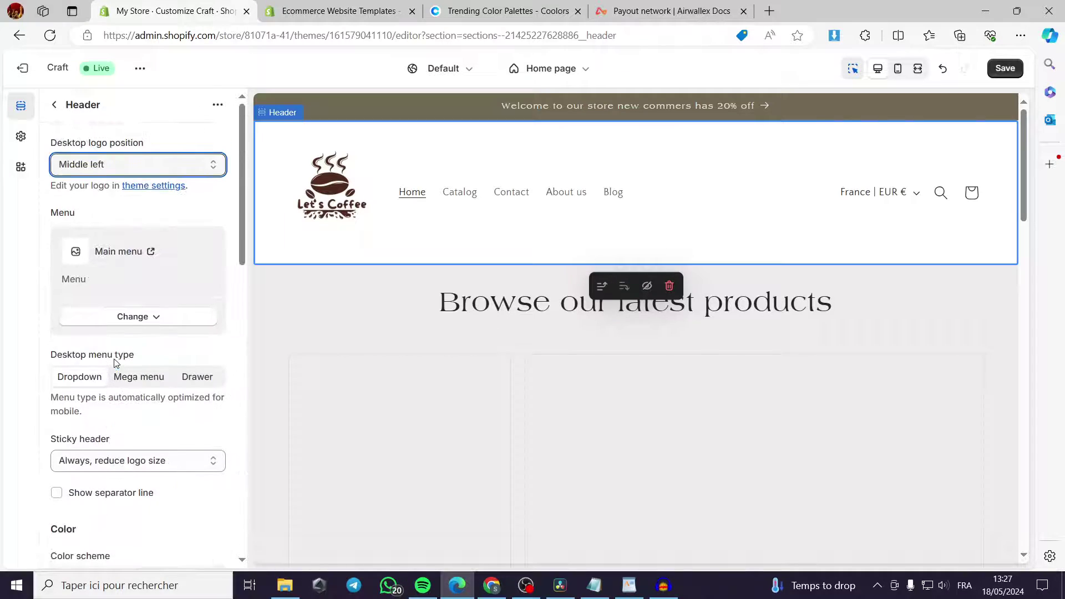
pyautogui.click(154, 317)
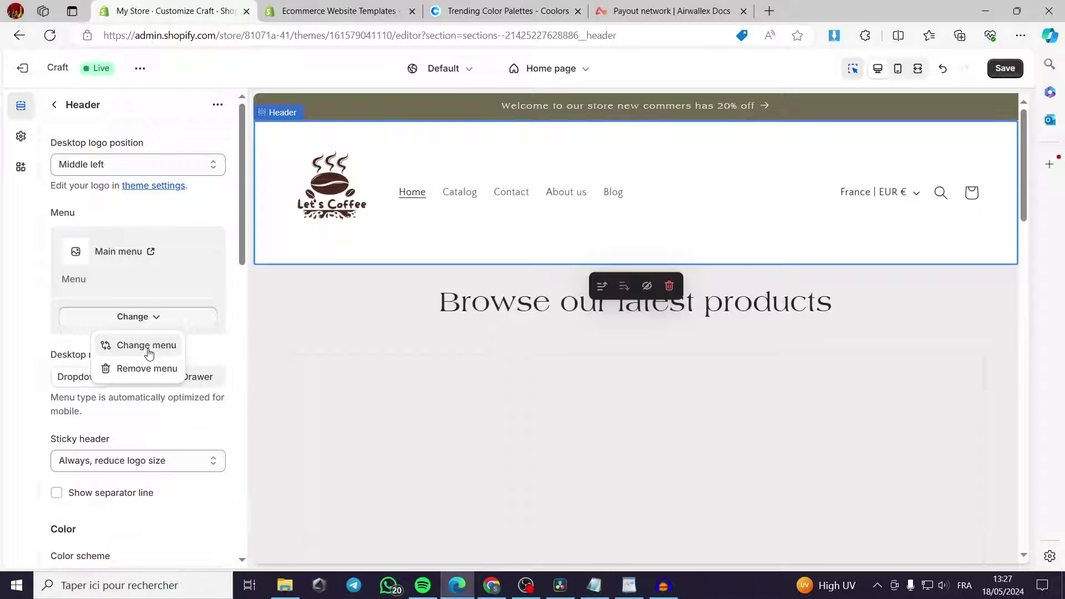
pyautogui.click(149, 346)
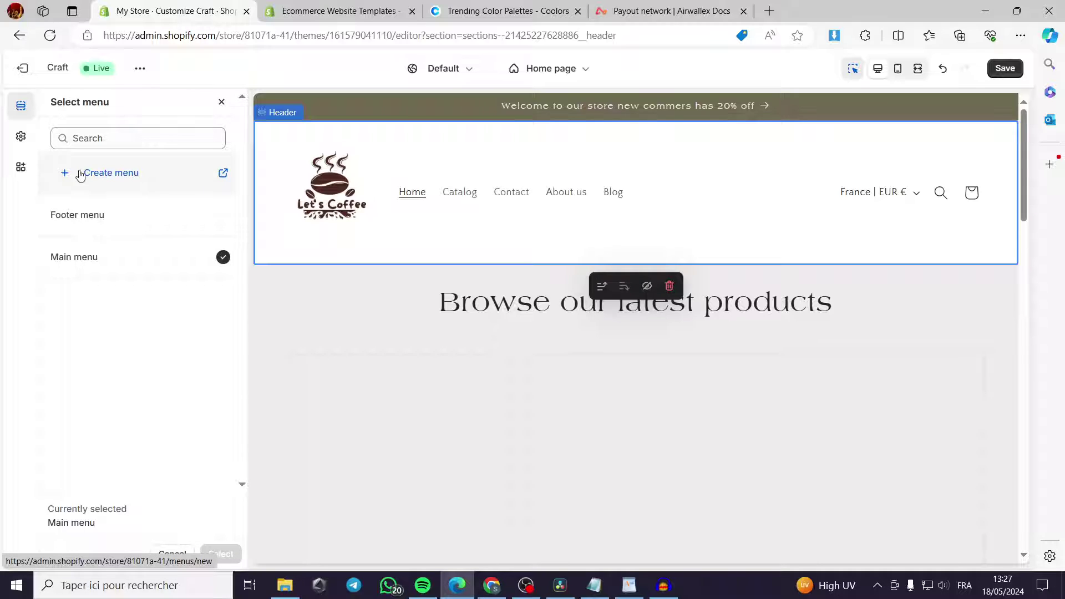
pyautogui.click(221, 102)
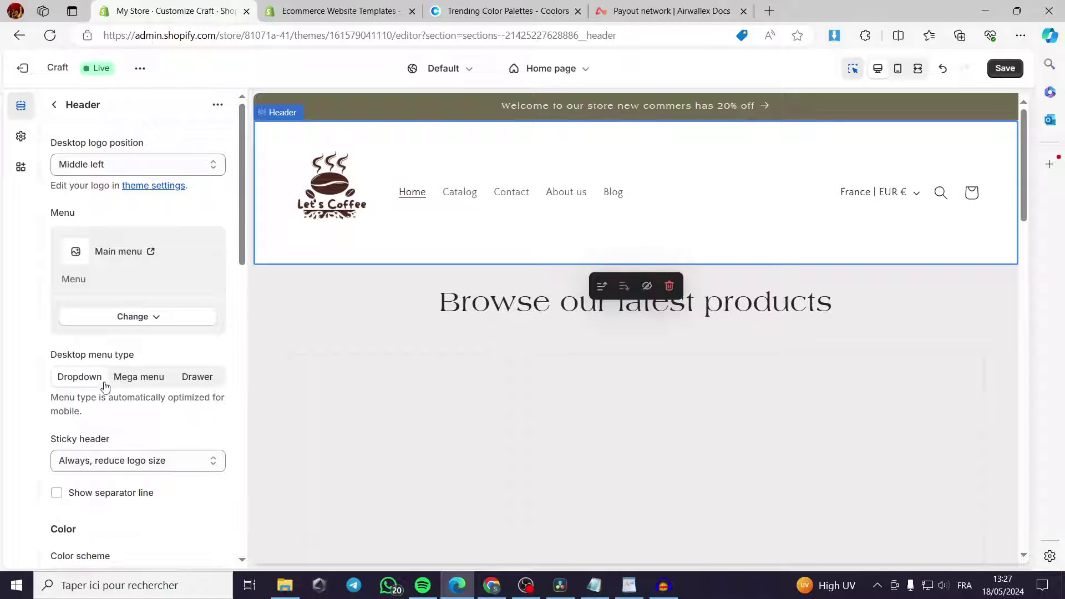
# Try the Mega menu and Drawer desktop menu types, preview the drawer's navigation, and restore the Dropdown type
pyautogui.click(147, 384)
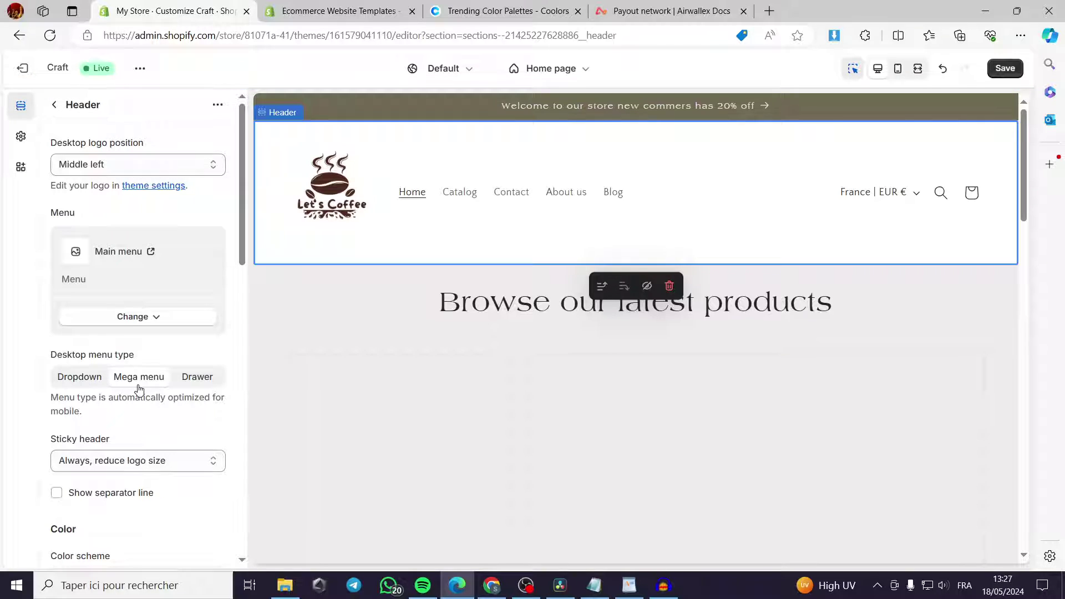
pyautogui.click(201, 383)
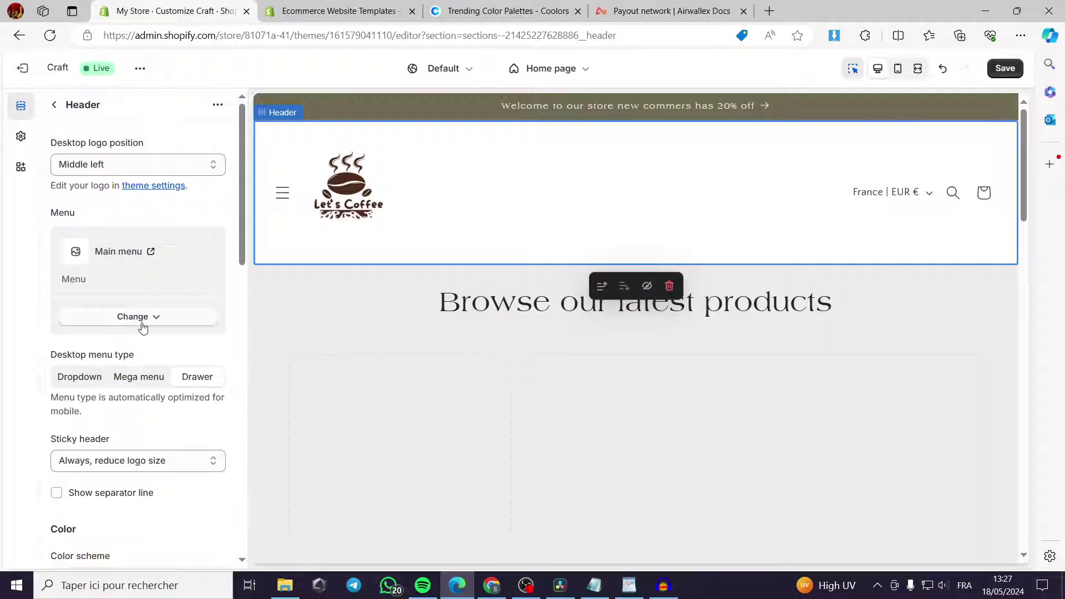
pyautogui.click(284, 195)
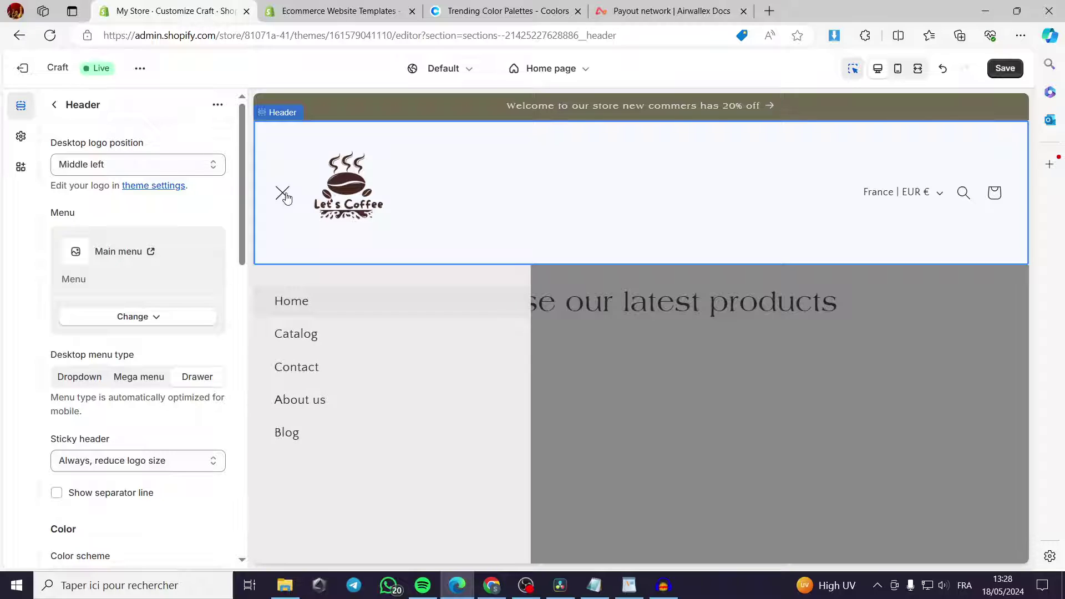
pyautogui.click(284, 195)
pyautogui.click(140, 376)
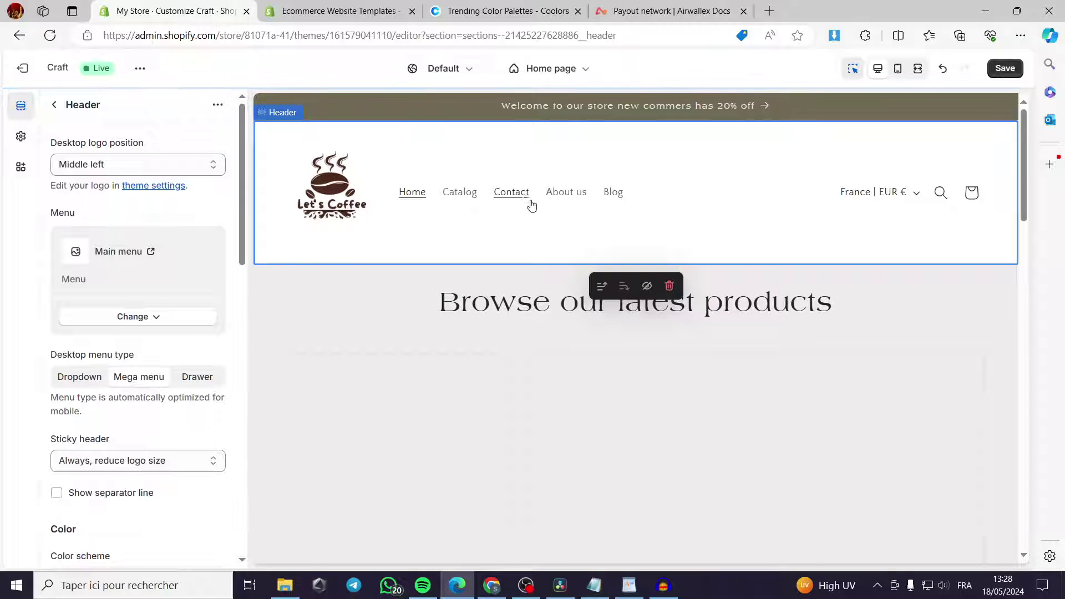
pyautogui.click(81, 375)
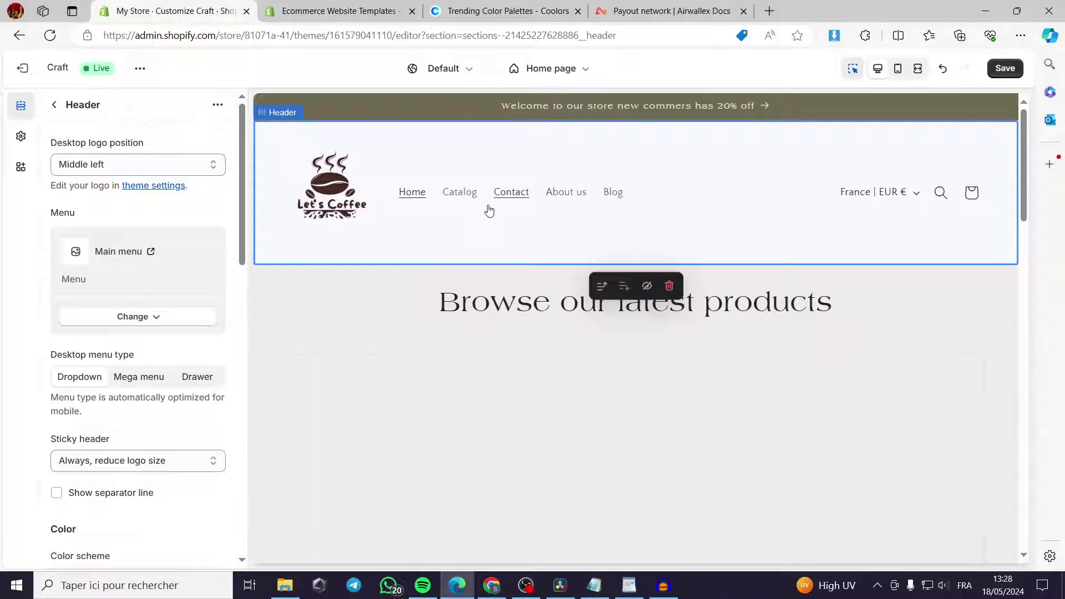
# Try Scheme 3 as the header's color scheme and set it to Scheme 5
pyautogui.scroll(-1, 174, 374)
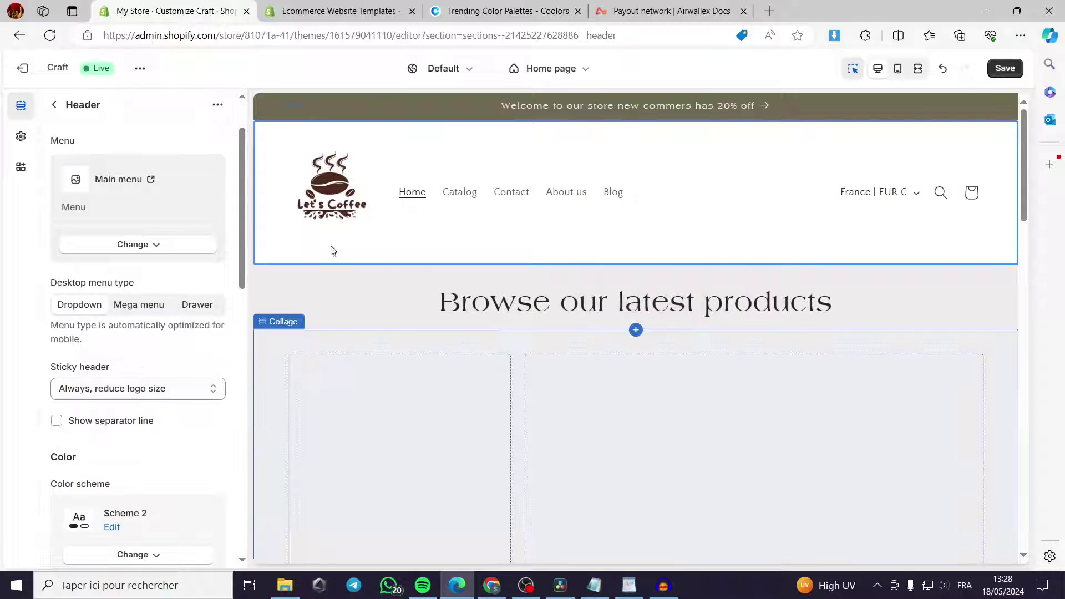
pyautogui.scroll(-2, 121, 369)
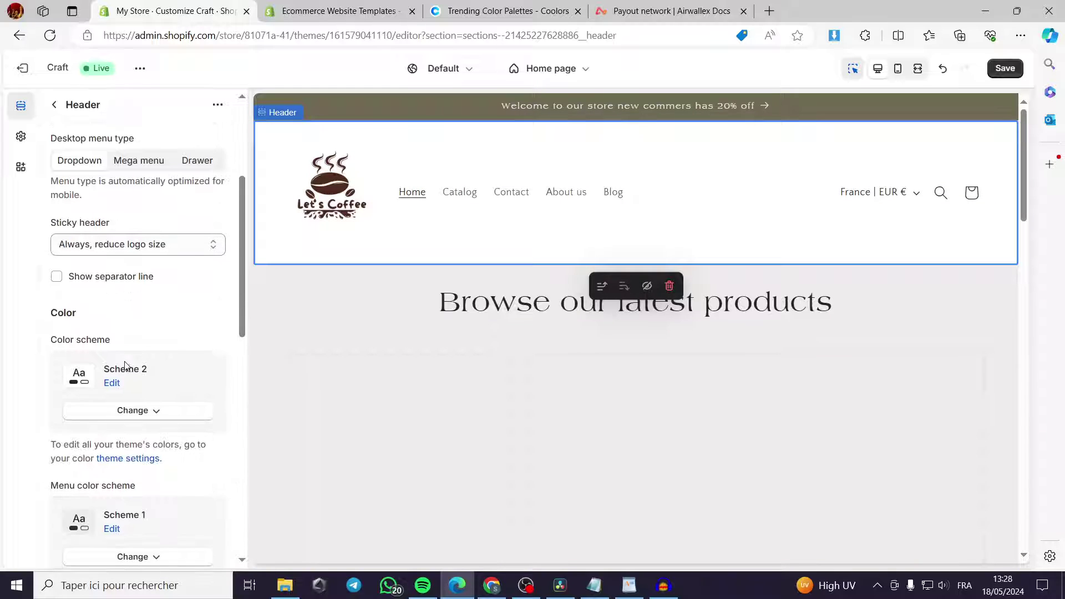
pyautogui.click(149, 409)
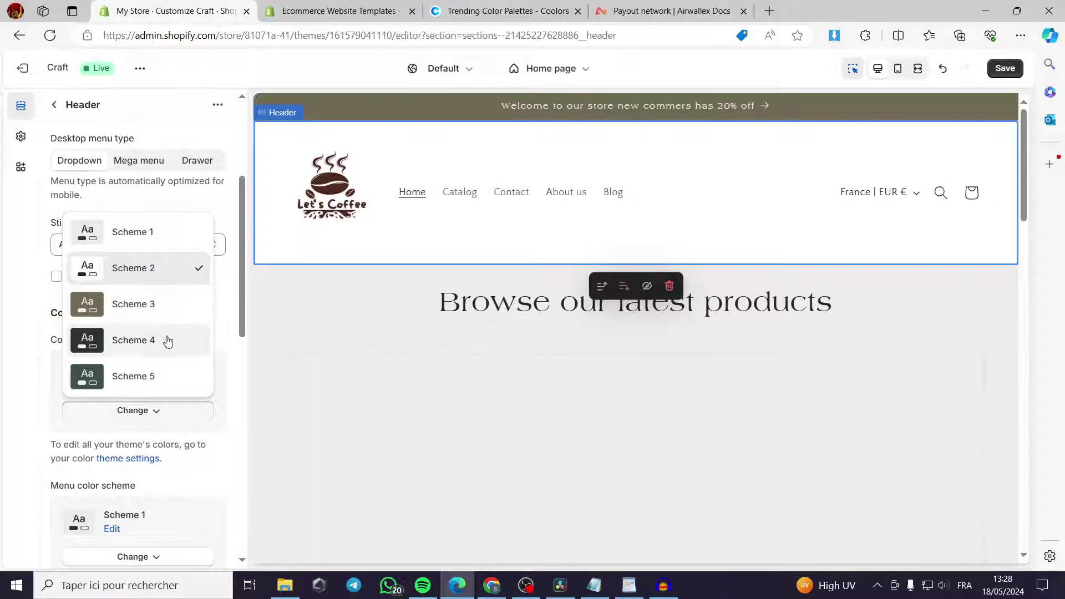
pyautogui.click(168, 315)
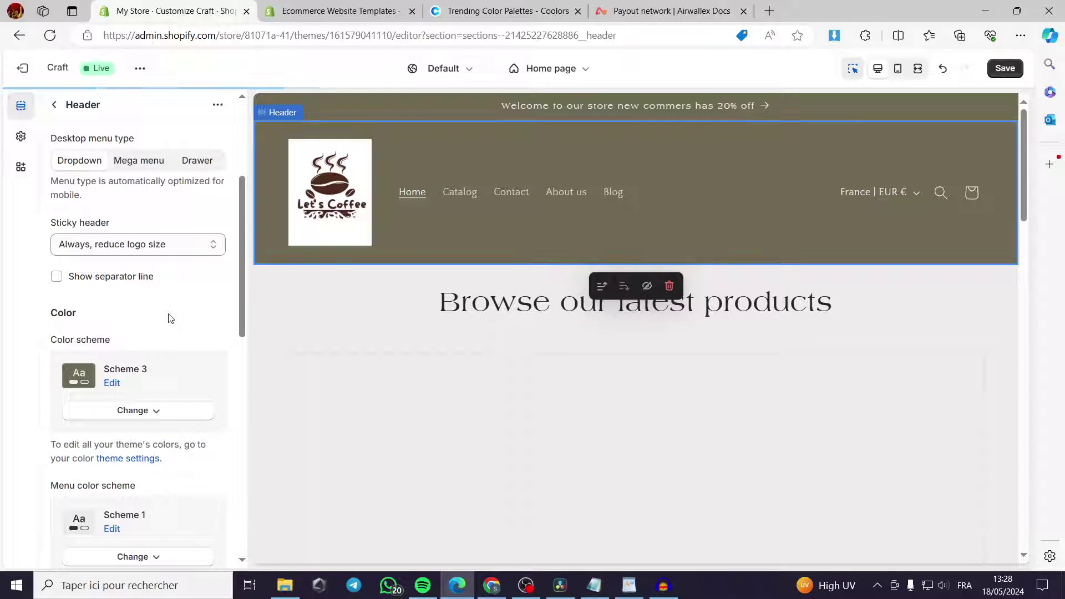
pyautogui.click(149, 410)
pyautogui.click(150, 377)
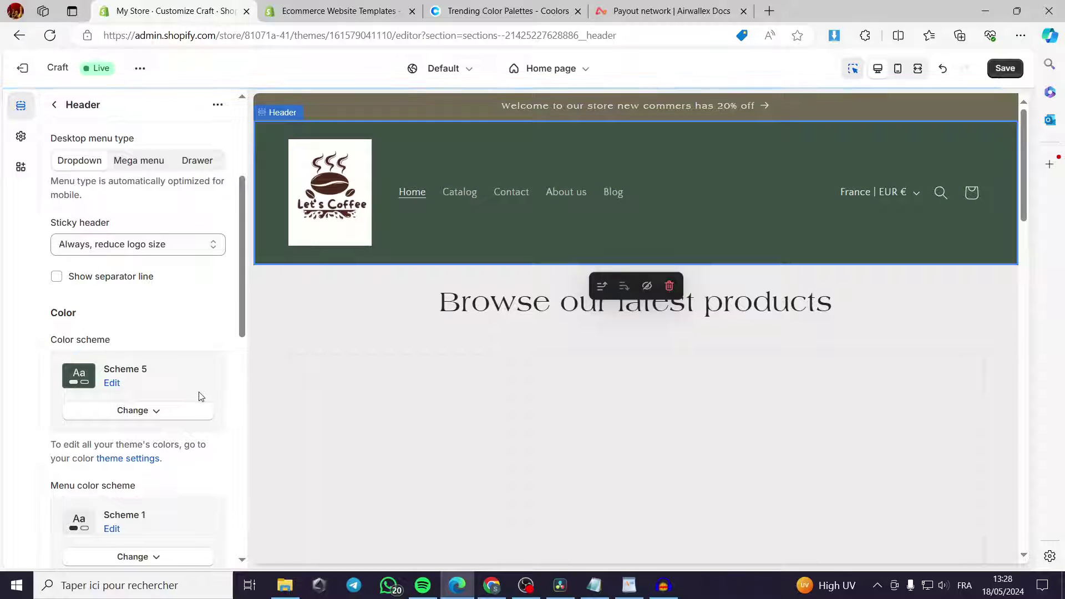
# Open the theme's color settings and add a new color scheme
pyautogui.click(127, 459)
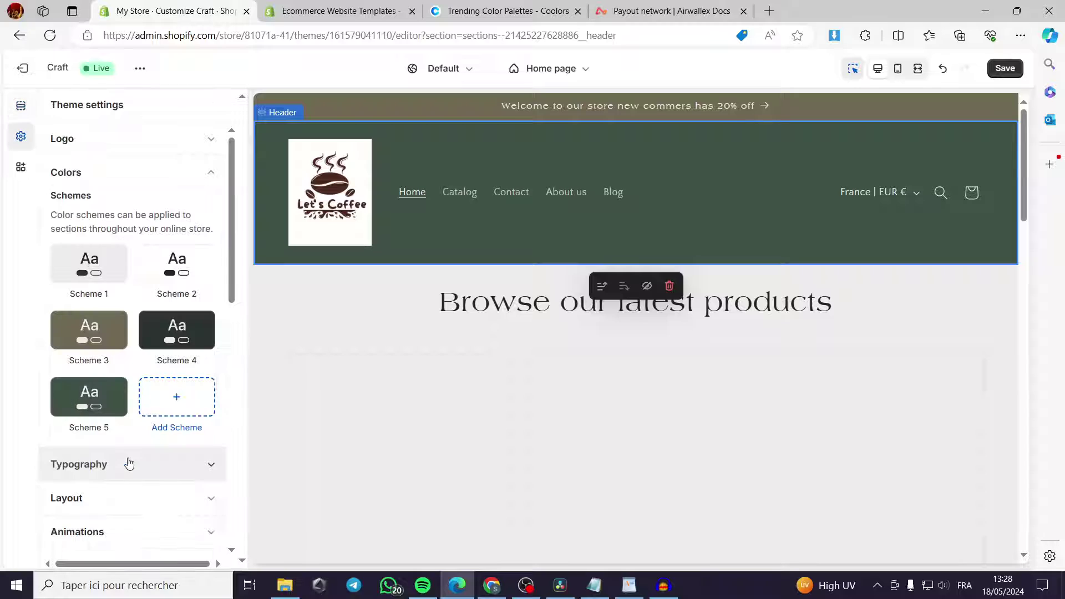
pyautogui.click(171, 404)
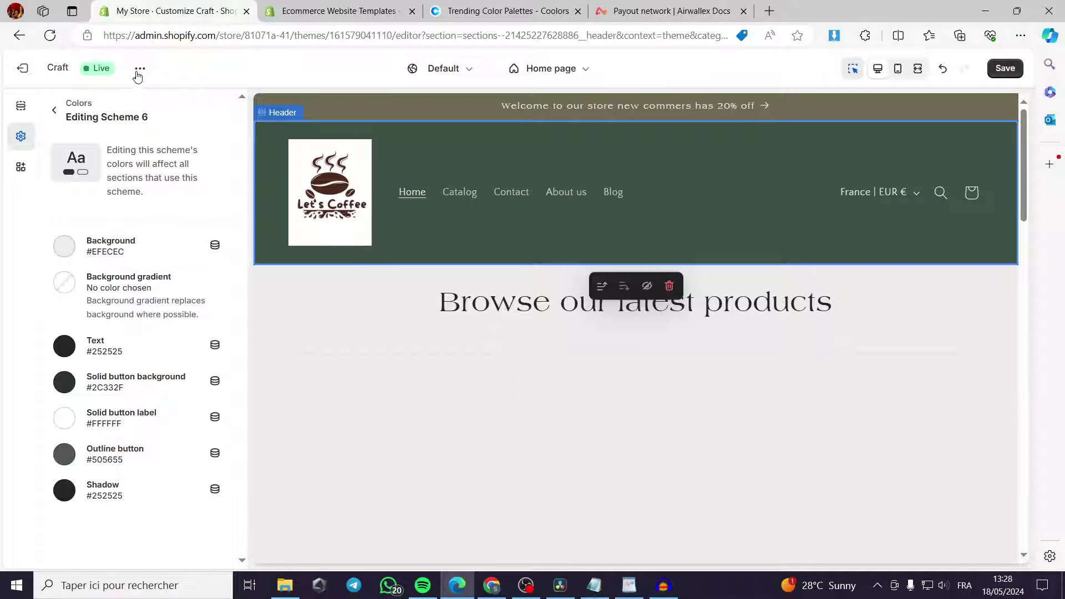
# Close the Ecommerce Website Templates page, switch to the Coolors site, and browse its trending color palettes
pyautogui.click(344, 11)
pyautogui.hotkey('ctrl', 'w')
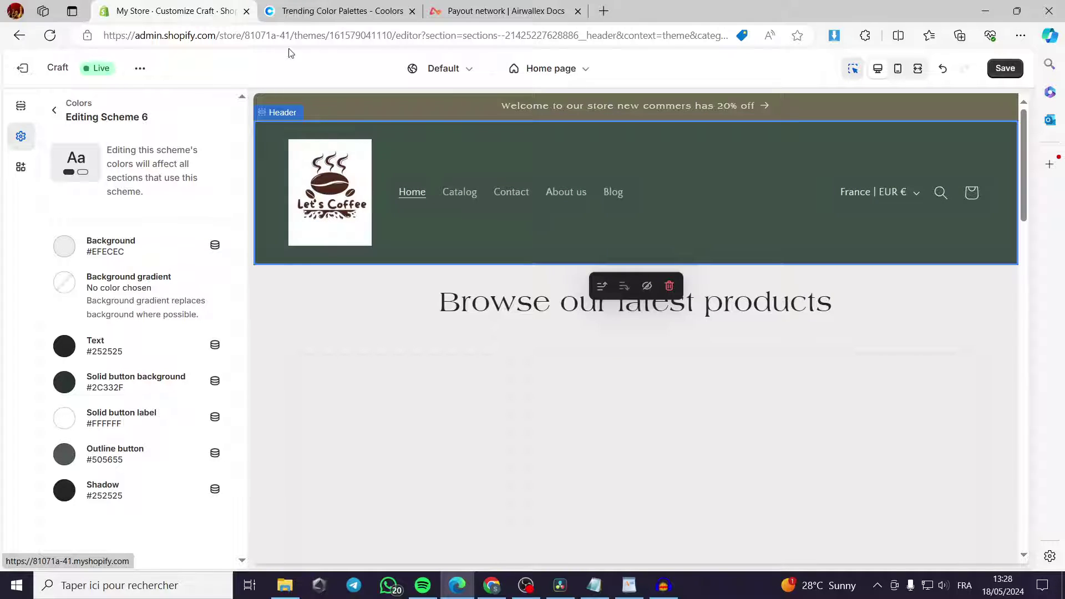
pyautogui.click(333, 10)
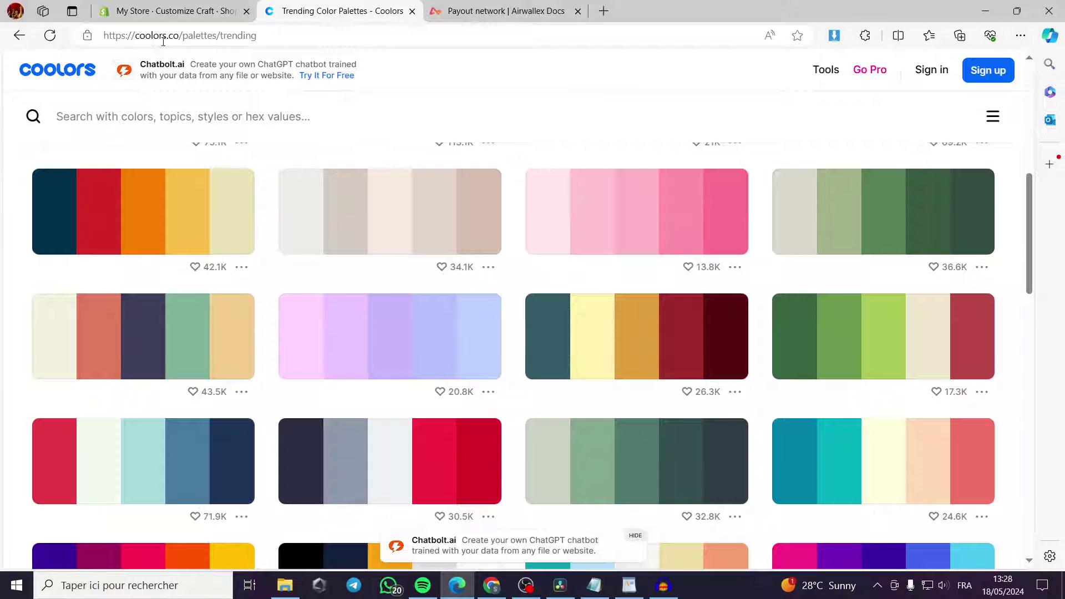
pyautogui.moveTo(178, 35); pyautogui.dragTo(142, 36)
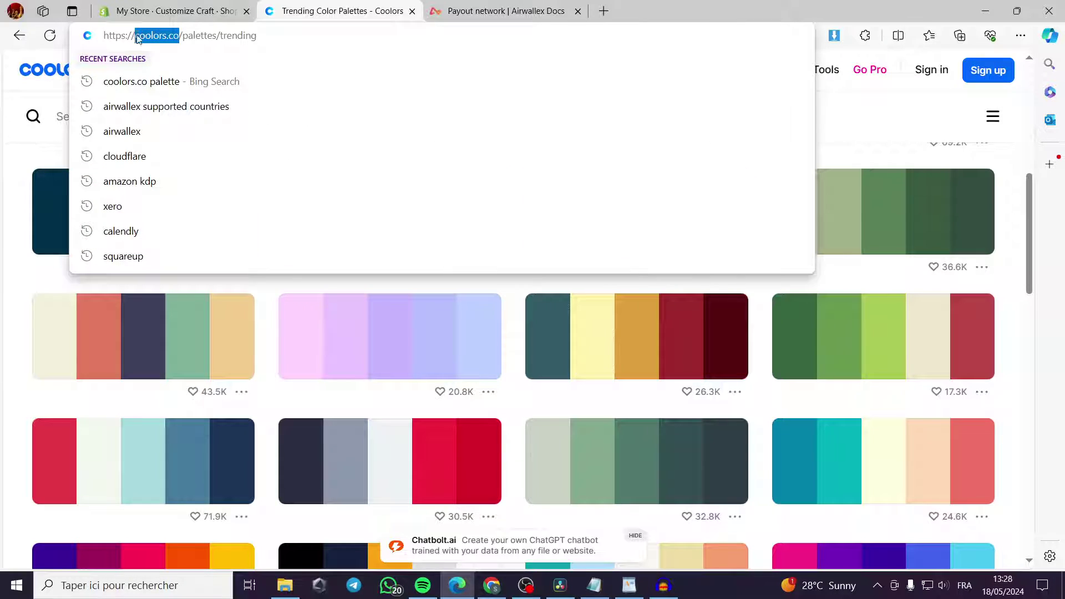
pyautogui.click(40, 138)
pyautogui.scroll(10, 233, 248)
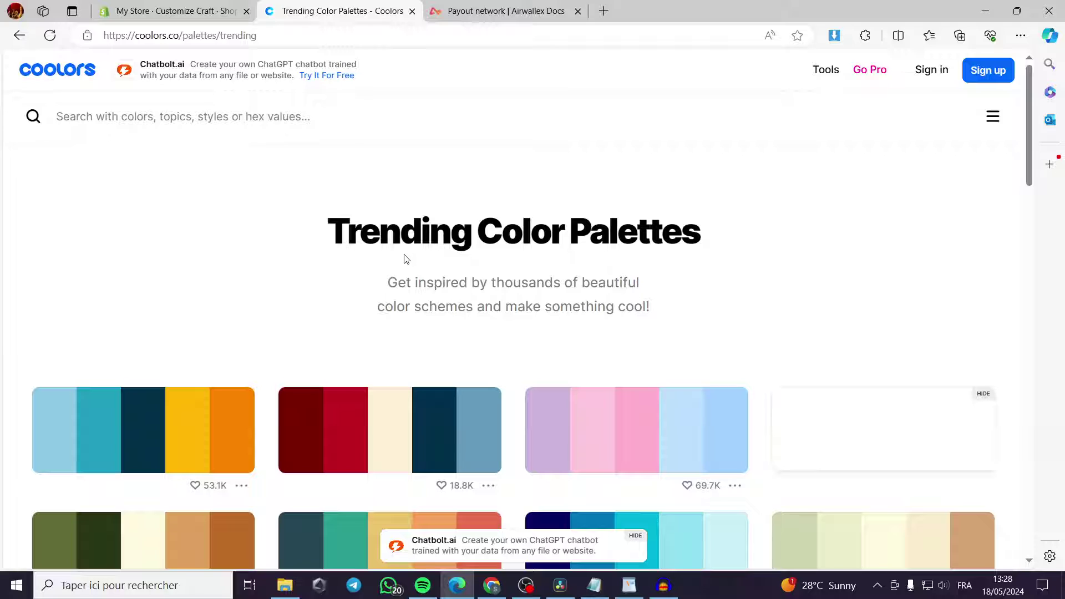
pyautogui.scroll(-4, 664, 238)
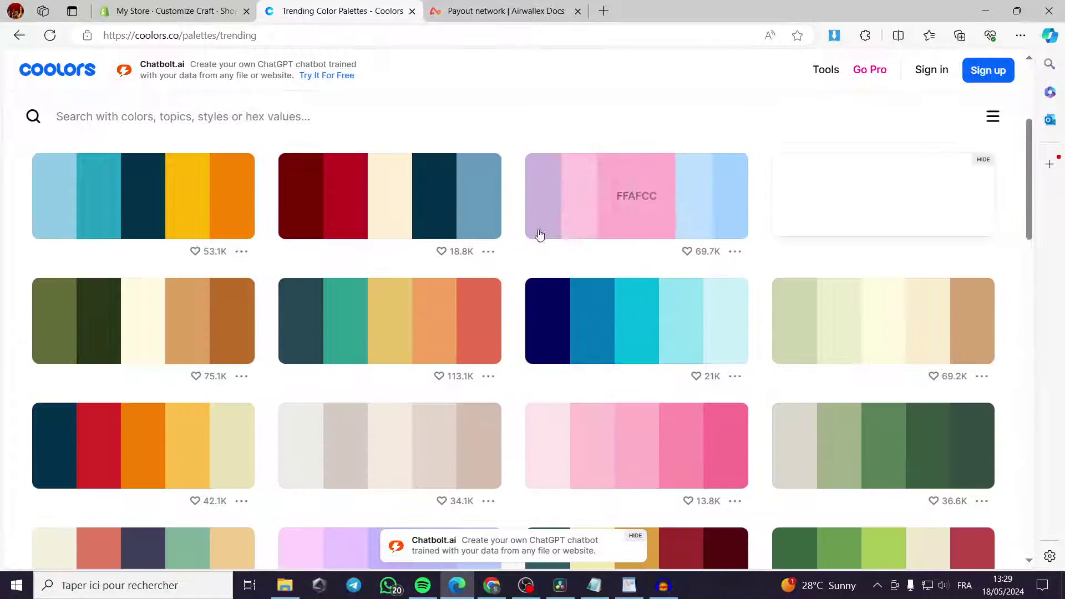
pyautogui.scroll(-1, 211, 284)
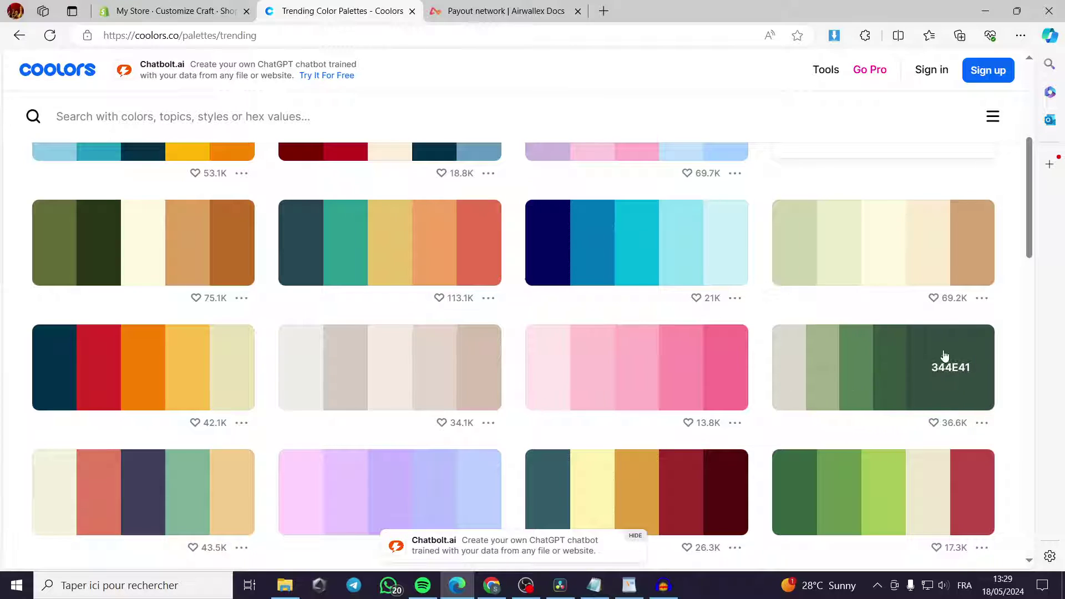
pyautogui.scroll(-4, 402, 414)
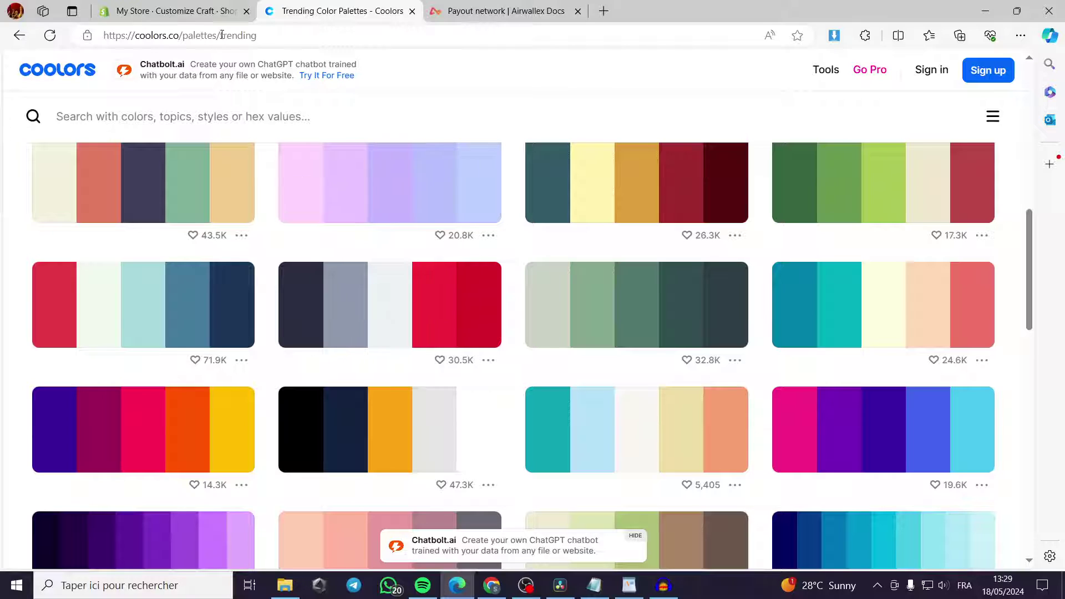
# Switch back to the Shopify theme editor and review the colors of Scheme 6
pyautogui.click(176, 11)
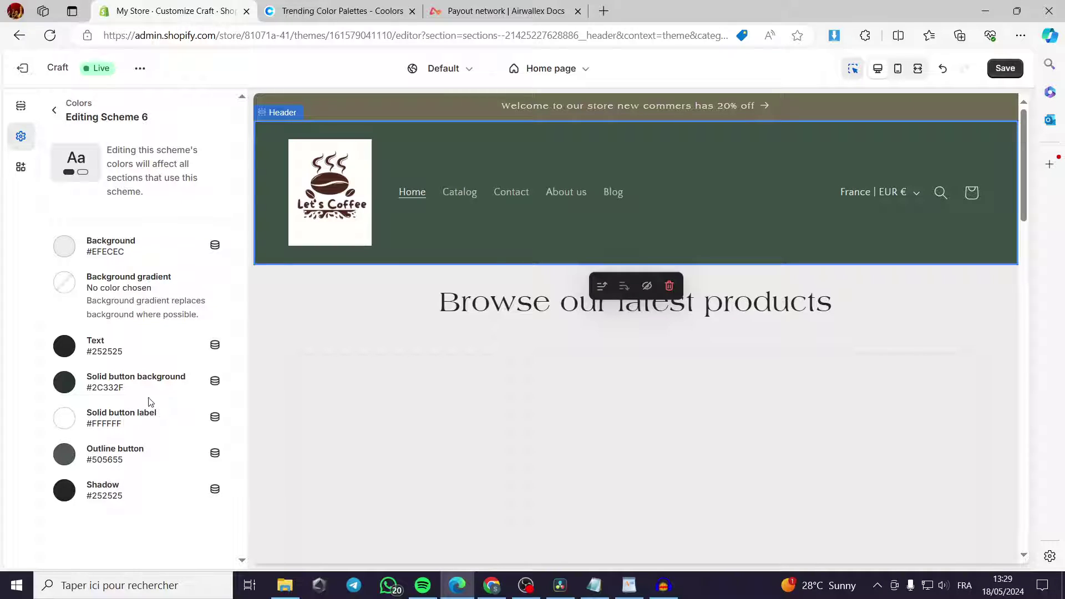
pyautogui.click(55, 109)
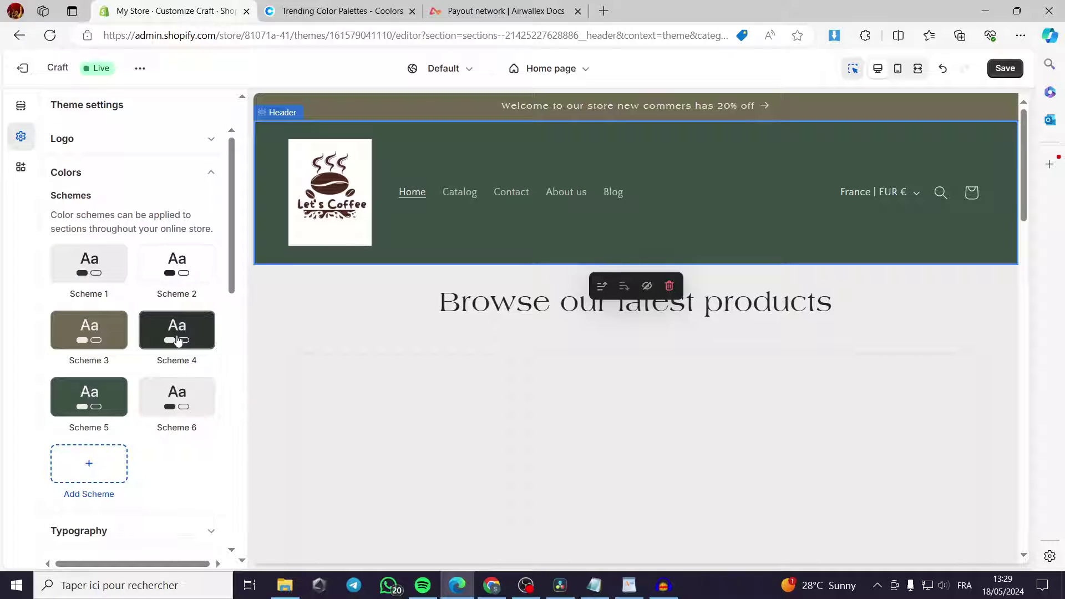
pyautogui.click(198, 403)
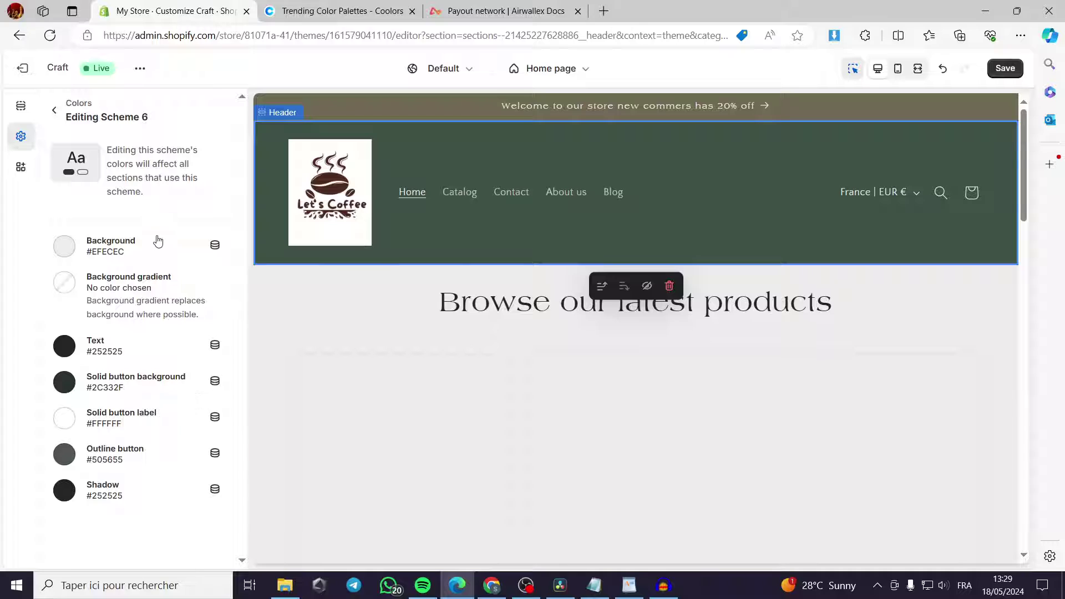
pyautogui.click(54, 111)
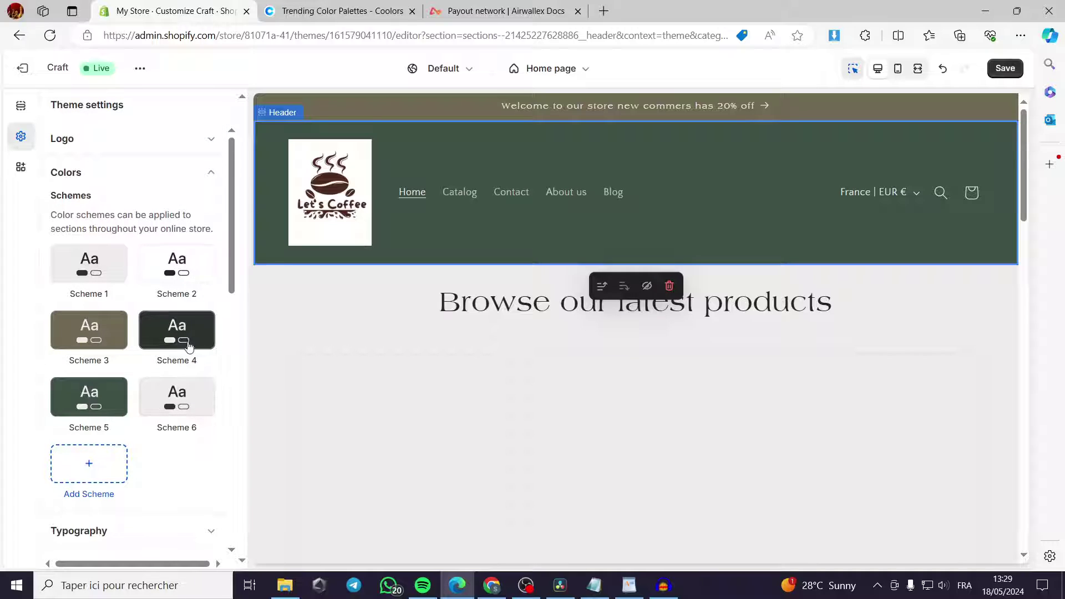
# Change Scheme 2's background from pure white to a light off-white shade and return to the color schemes
pyautogui.click(178, 273)
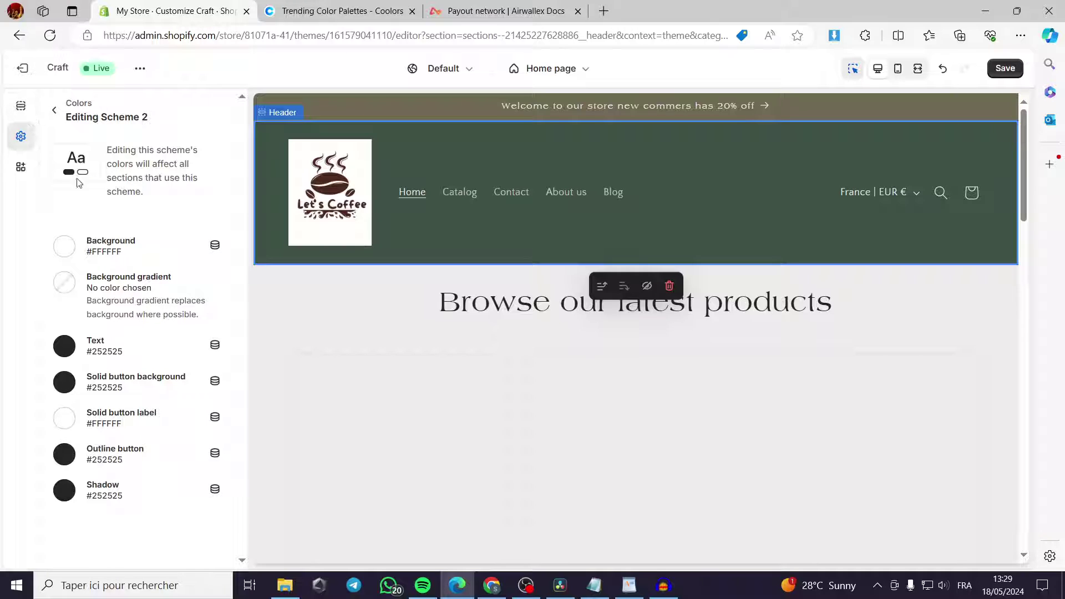
pyautogui.click(106, 256)
pyautogui.moveTo(106, 273); pyautogui.dragTo(62, 276)
pyautogui.click(54, 110)
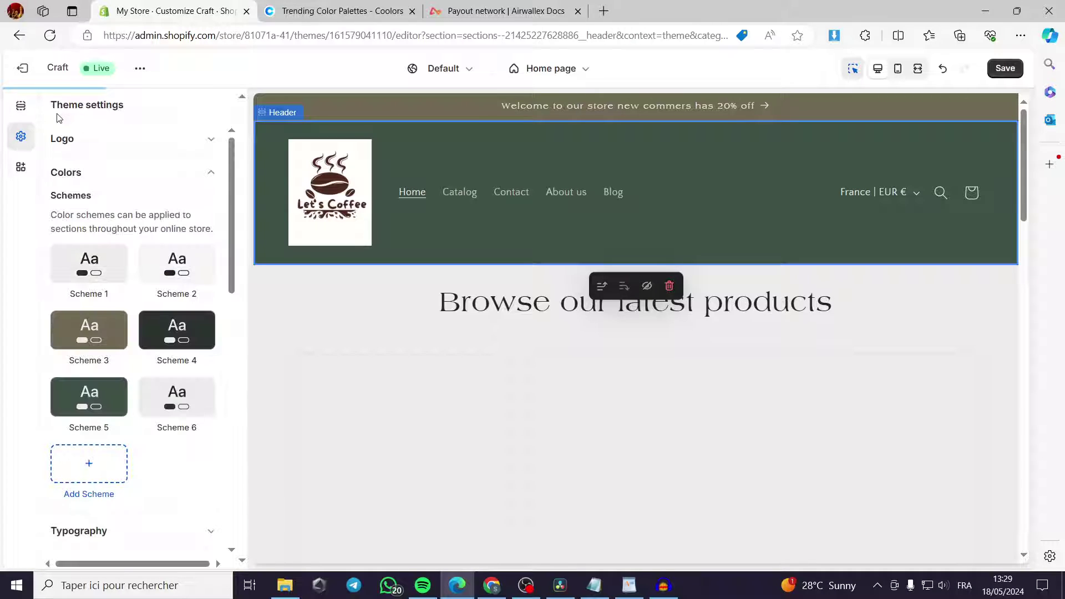
# Open the theme's logo settings and look through the store library of images available for the logo
pyautogui.click(69, 138)
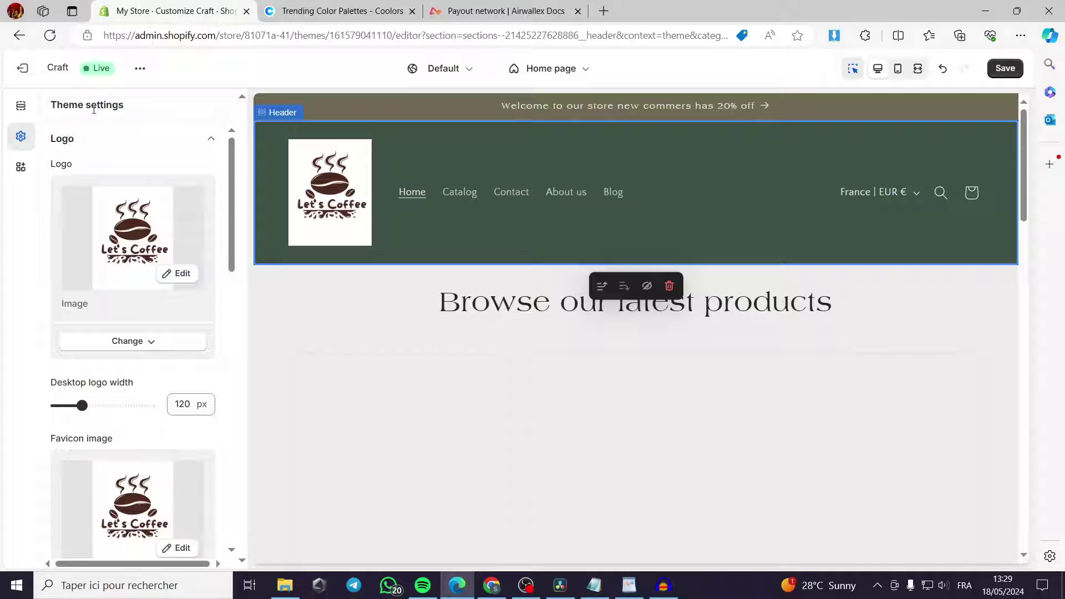
pyautogui.click(73, 228)
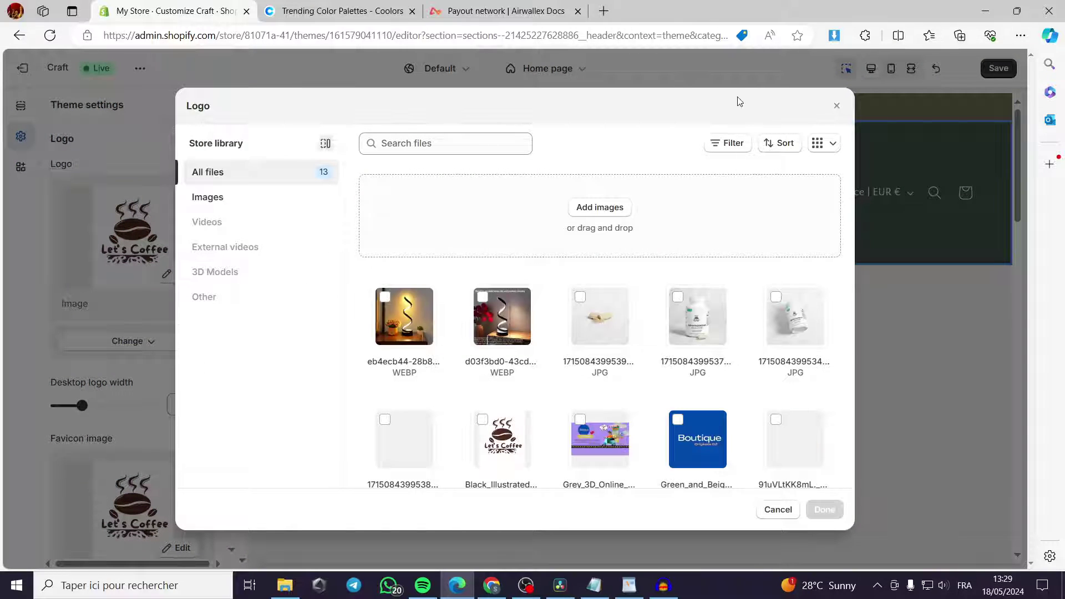
pyautogui.moveTo(737, 102); pyautogui.dragTo(650, 180)
pyautogui.press('Escape')
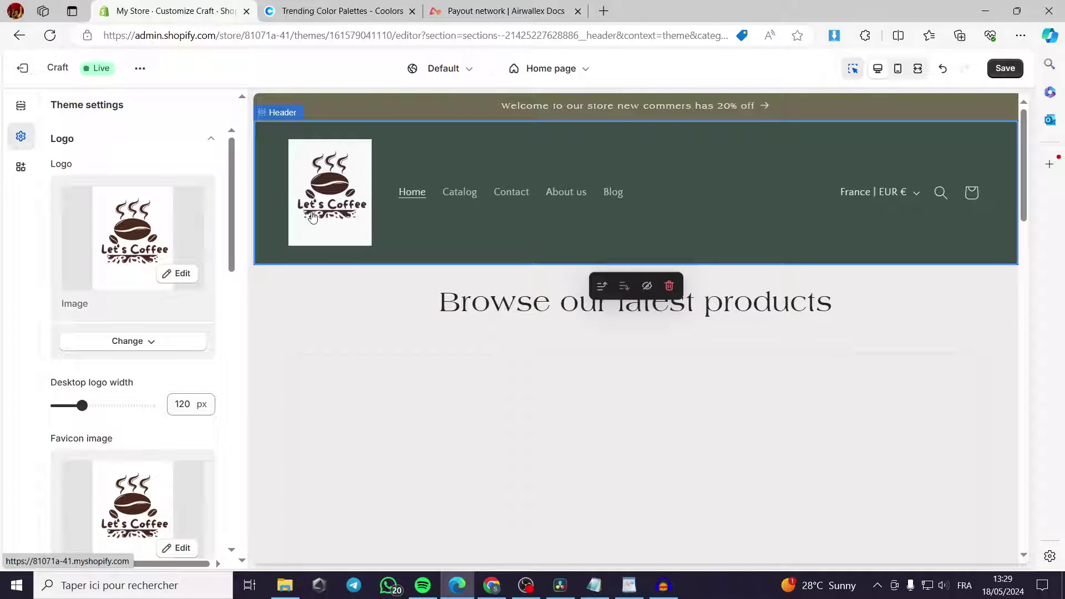
# Upload Summer-removebg-preview from the Téléchargements folder and set it as the theme logo
pyautogui.click(136, 224)
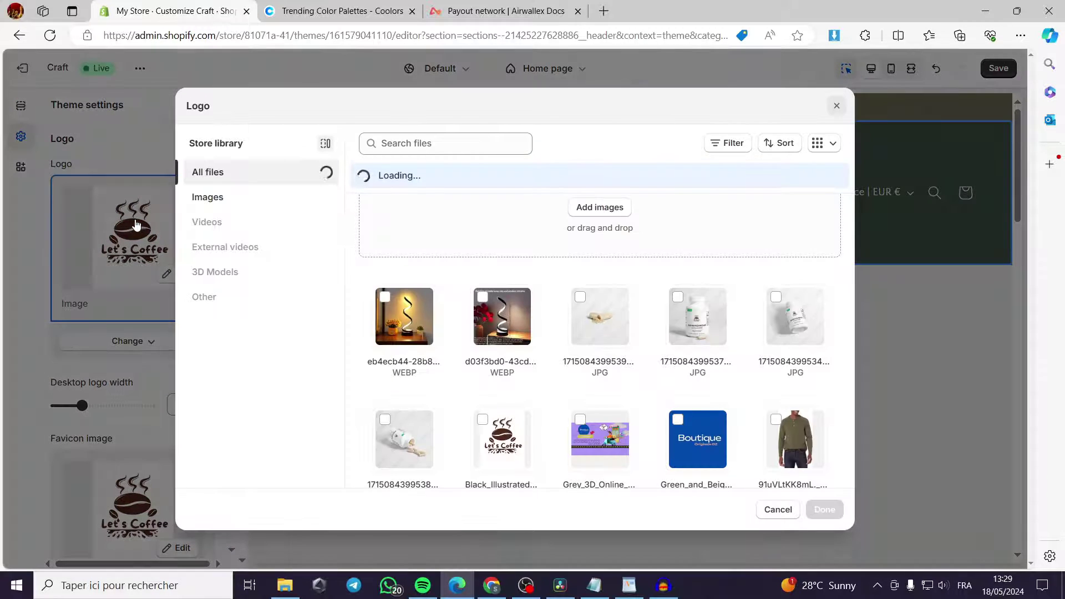
pyautogui.click(626, 201)
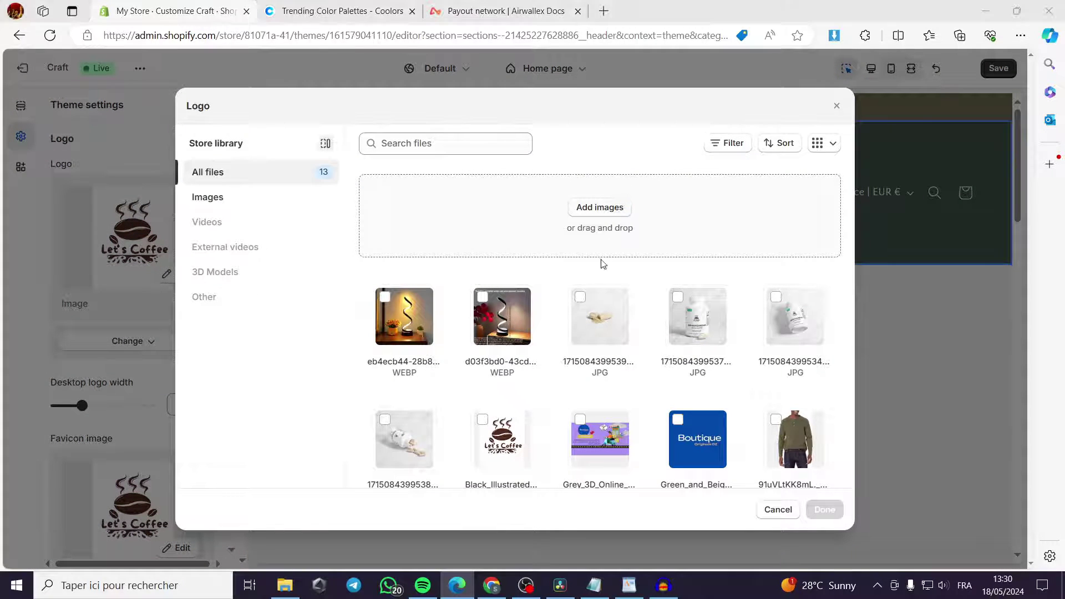
pyautogui.scroll(-10, 285, 210)
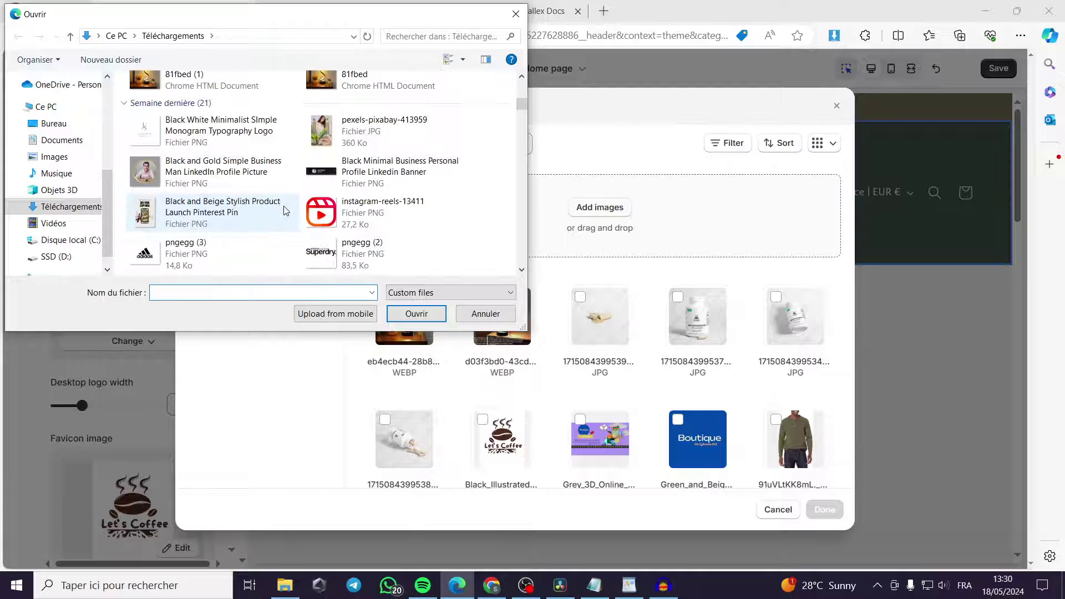
pyautogui.scroll(-2, 364, 222)
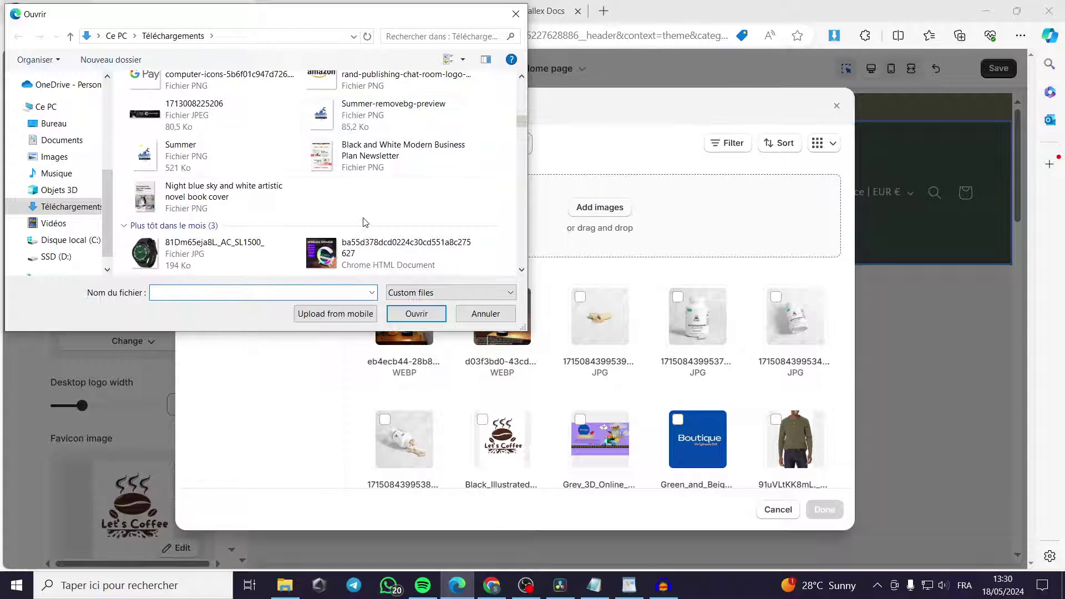
pyautogui.click(390, 117)
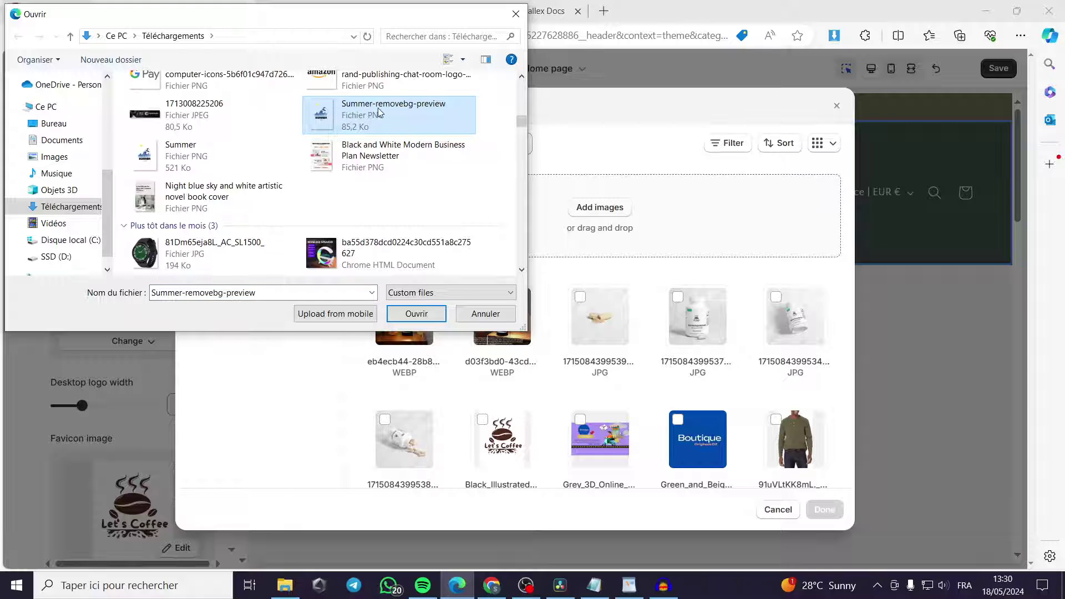
pyautogui.click(418, 314)
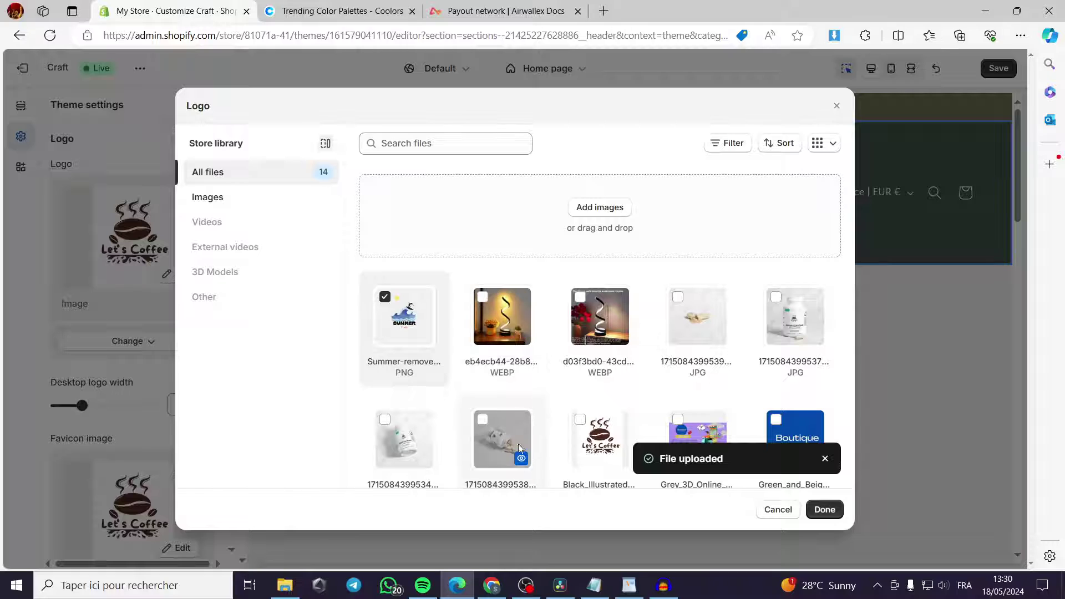
pyautogui.click(824, 509)
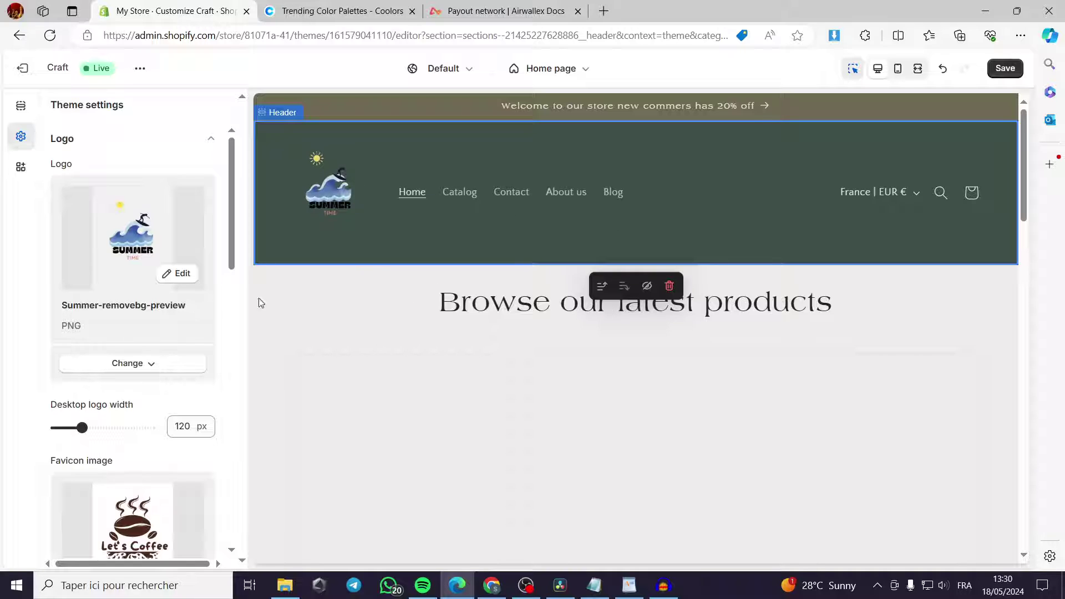
pyautogui.scroll(-3, 535, 317)
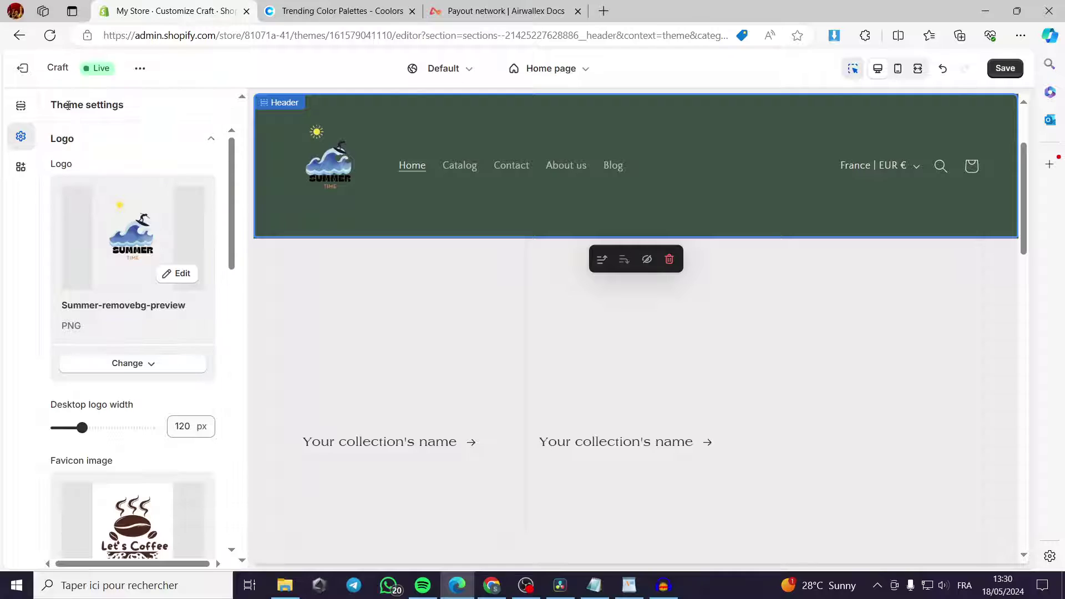
# Return to the header section's settings and examine the country/region selector in the previewed header and footer
pyautogui.click(67, 144)
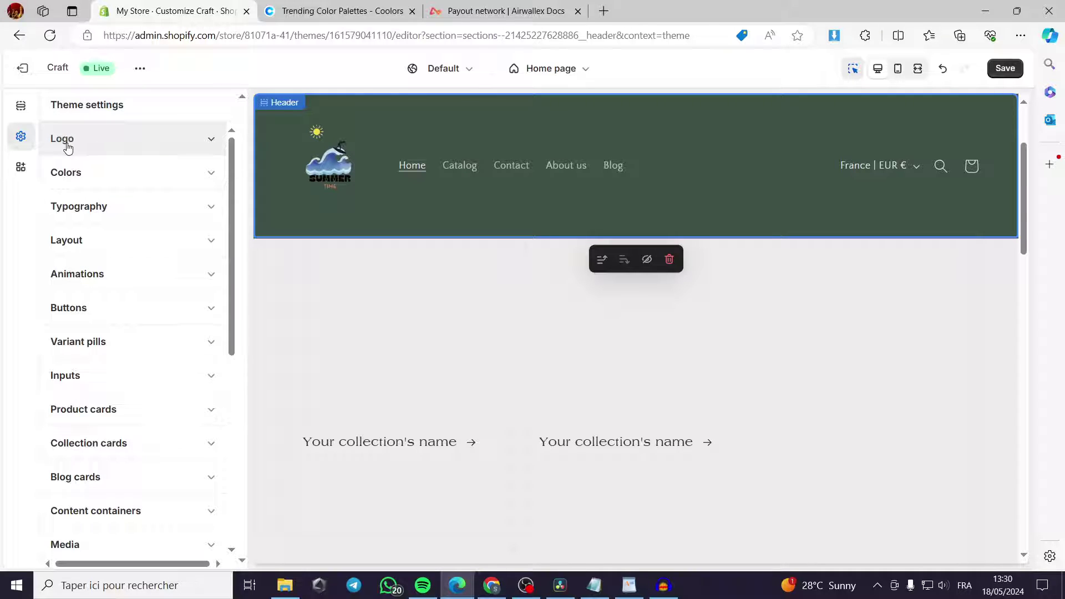
pyautogui.click(21, 106)
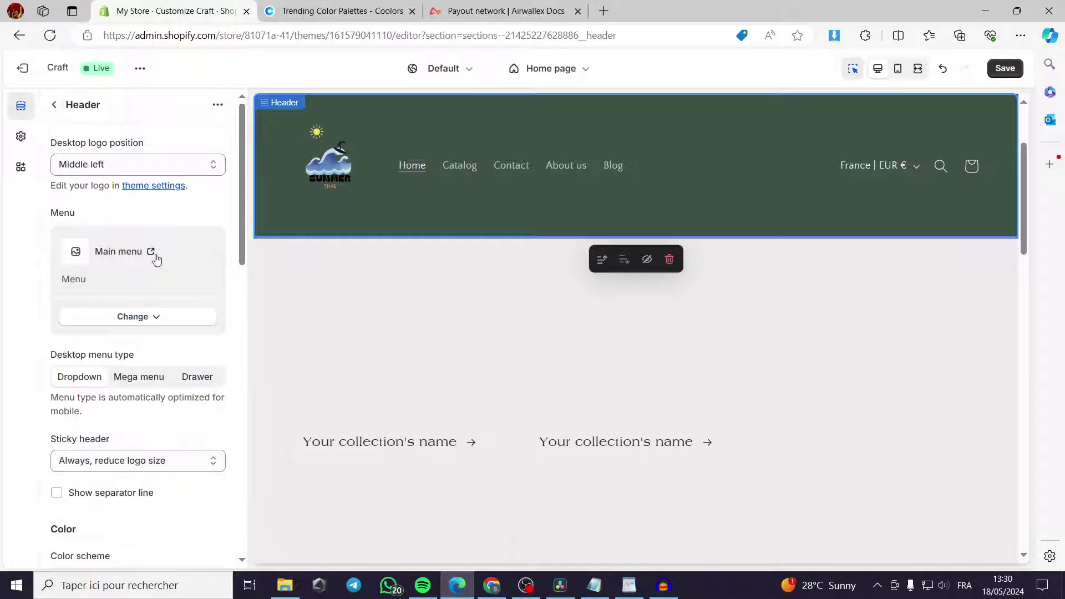
pyautogui.scroll(-5, 159, 258)
pyautogui.scroll(-5, 159, 262)
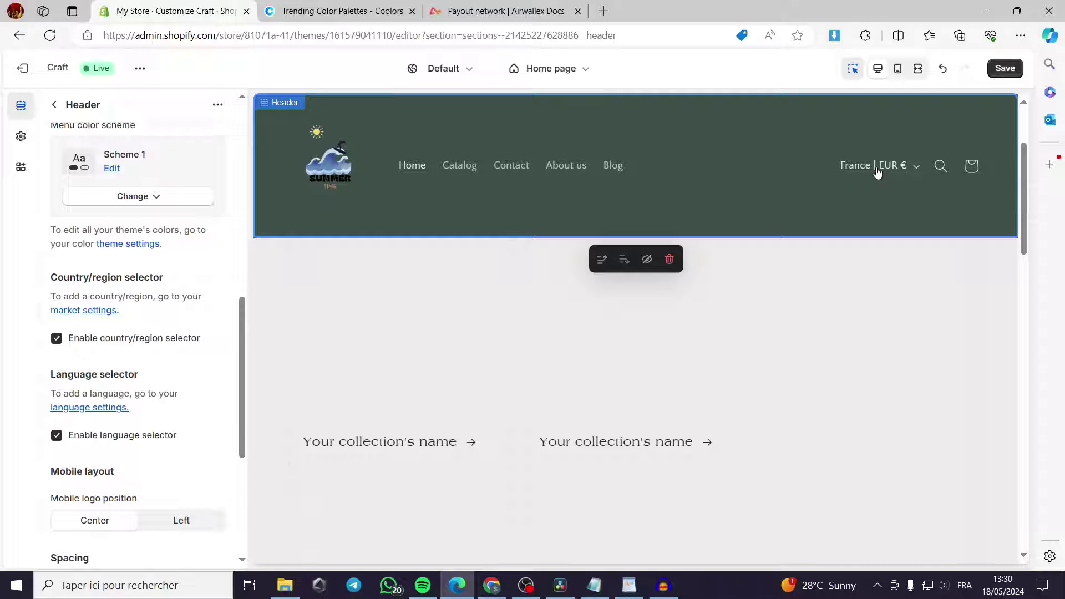
pyautogui.click(906, 172)
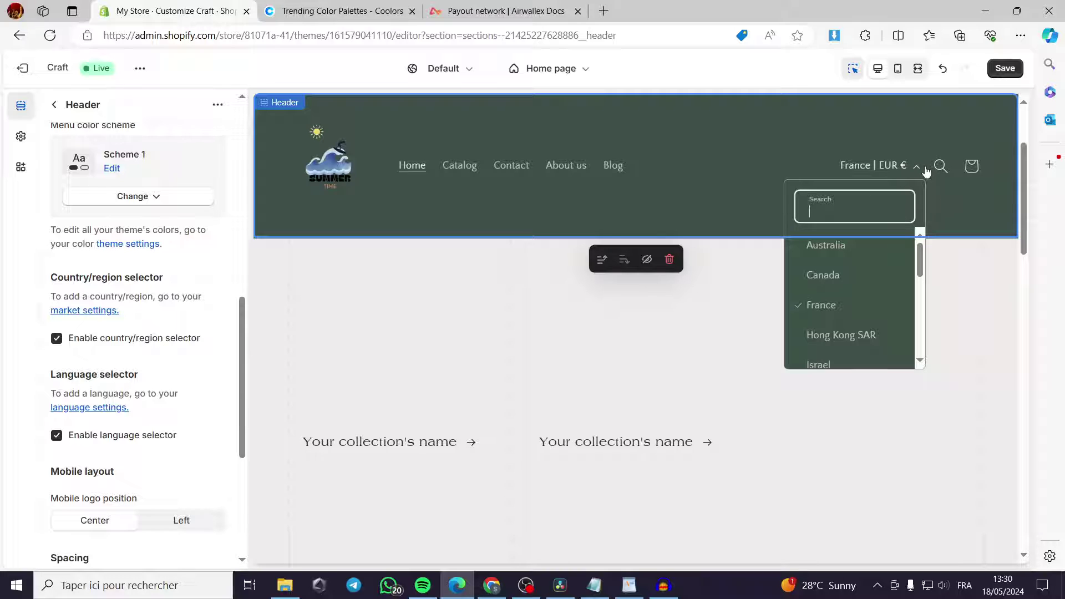
pyautogui.click(609, 215)
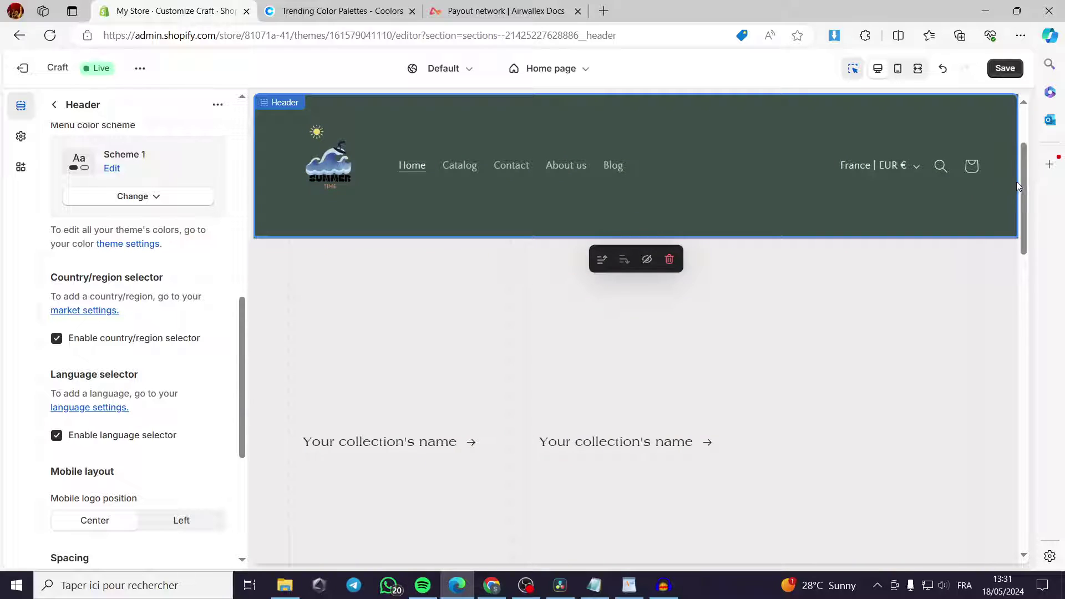
pyautogui.scroll(-10, 1016, 182)
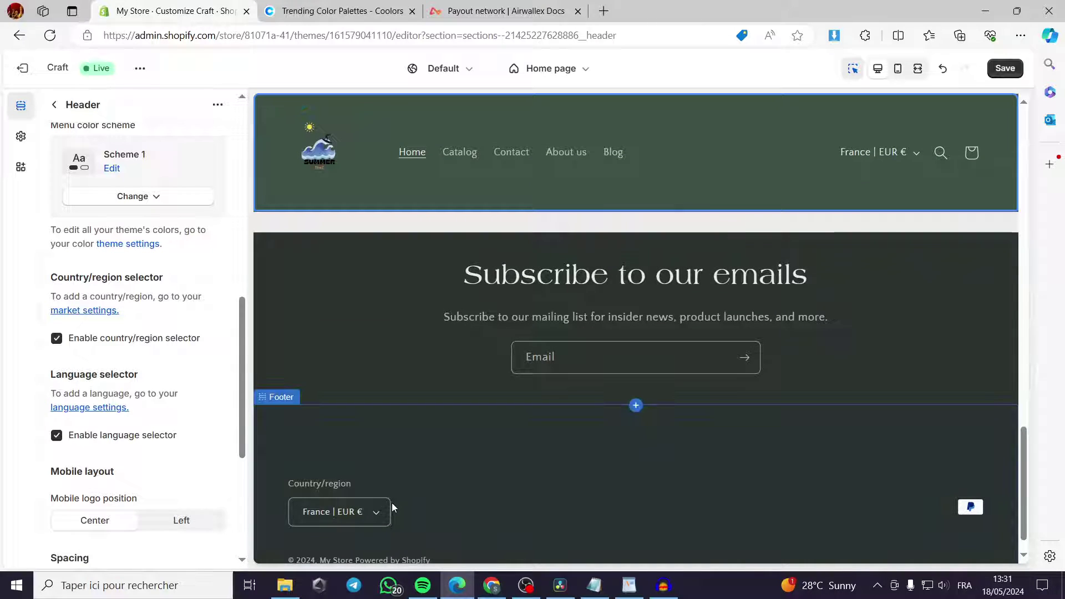
pyautogui.moveTo(1022, 455); pyautogui.dragTo(1002, 109)
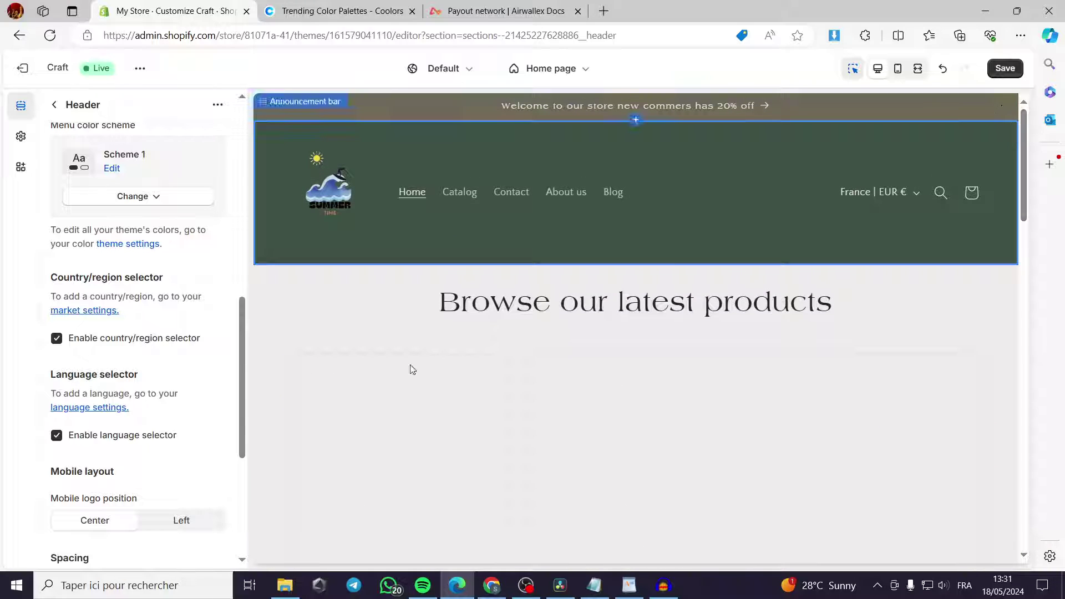
# Try disabling the header's language selector and setting the mobile logo position to Left, and restore both settings
pyautogui.click(58, 439)
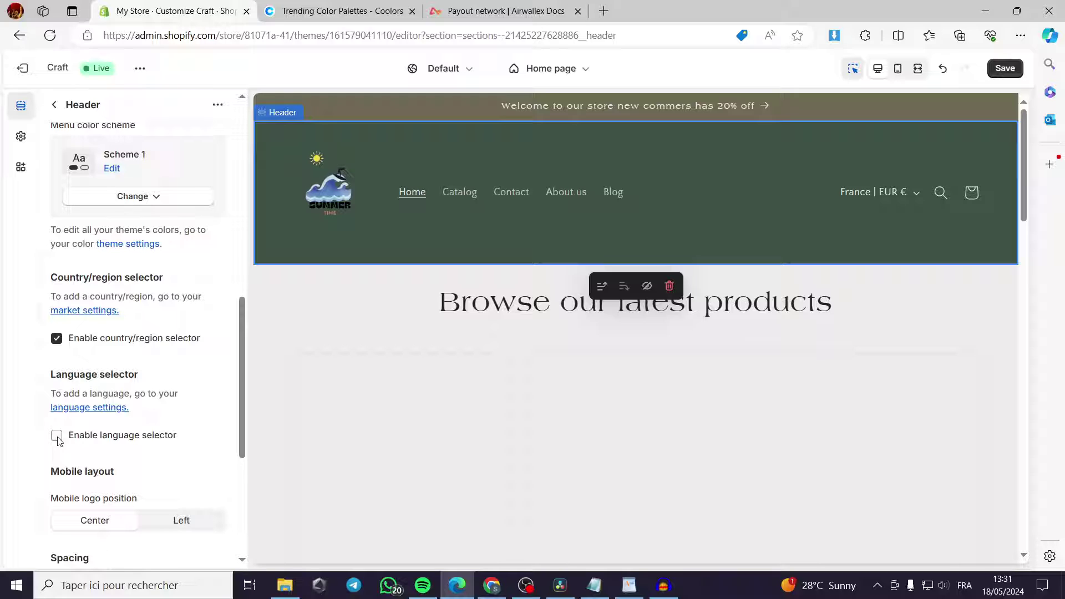
pyautogui.scroll(-3, 111, 435)
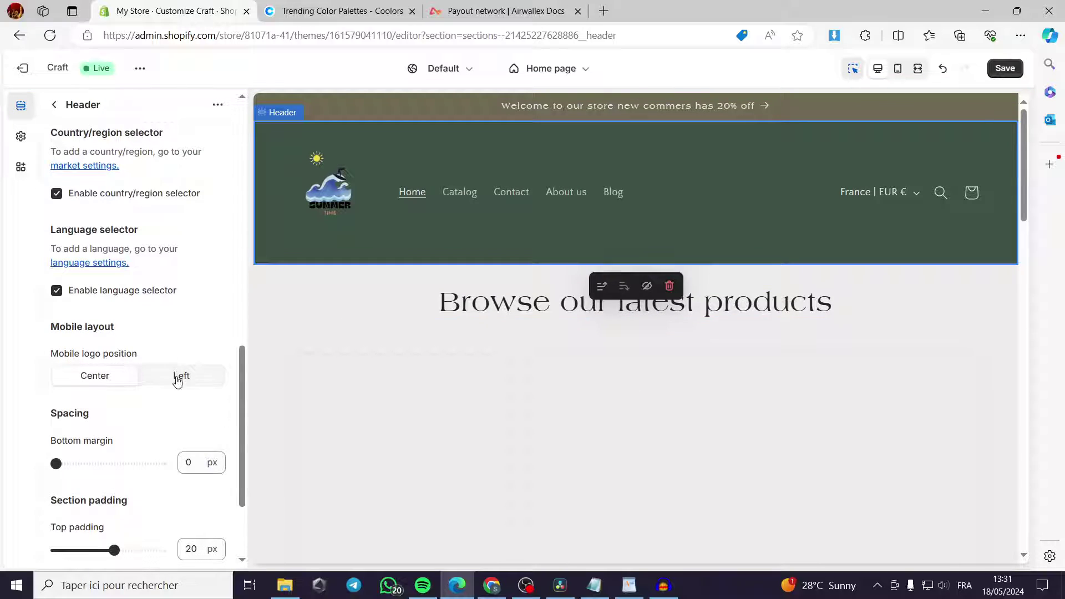
pyautogui.click(219, 383)
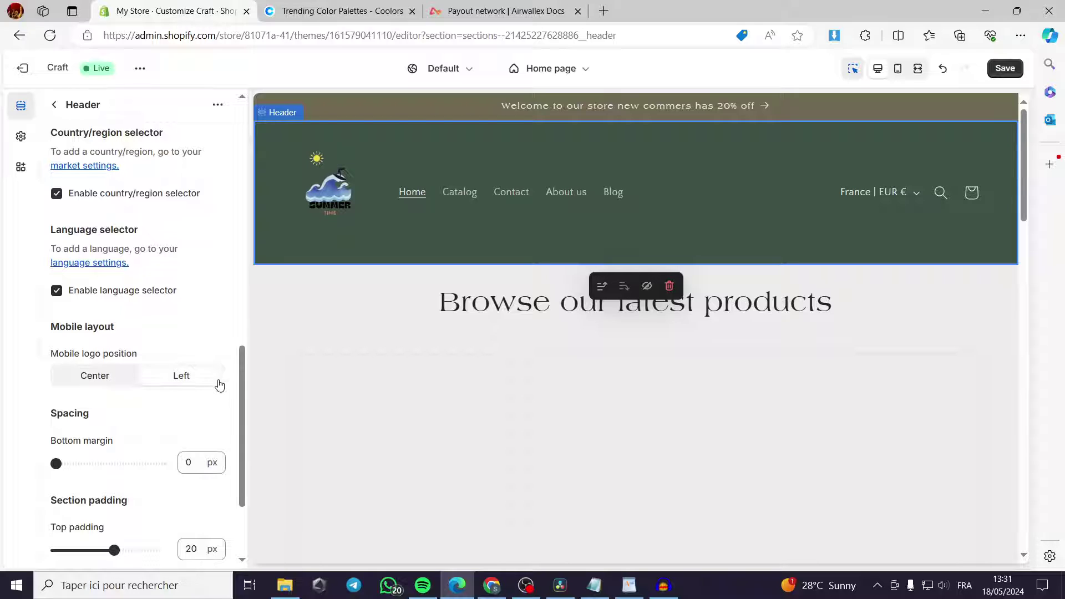
pyautogui.click(123, 383)
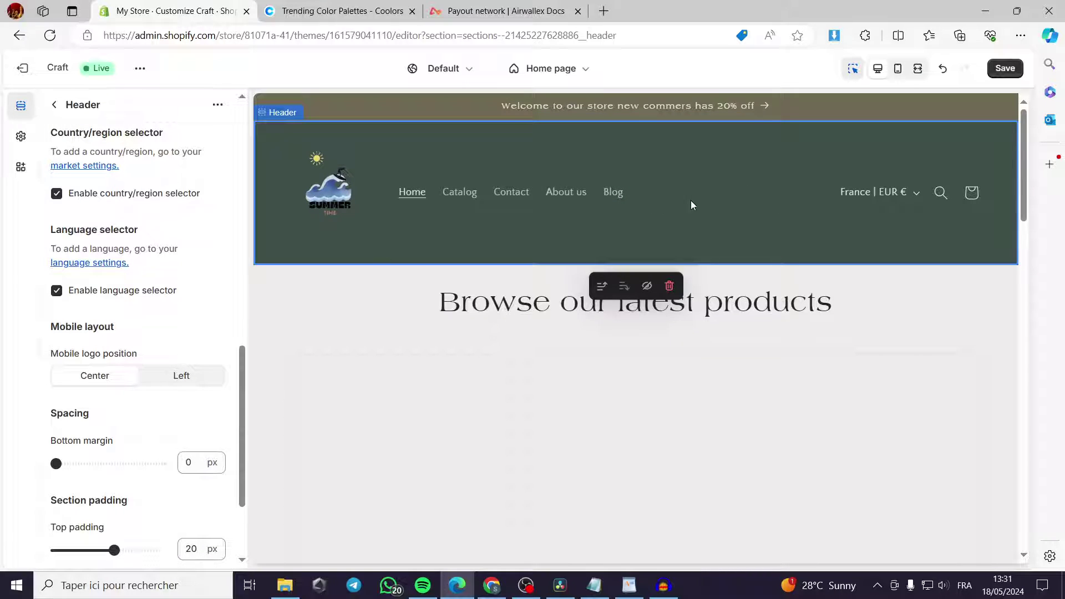
# Review the home page preview in desktop and mobile views and switch back to desktop view
pyautogui.scroll(-3, 725, 250)
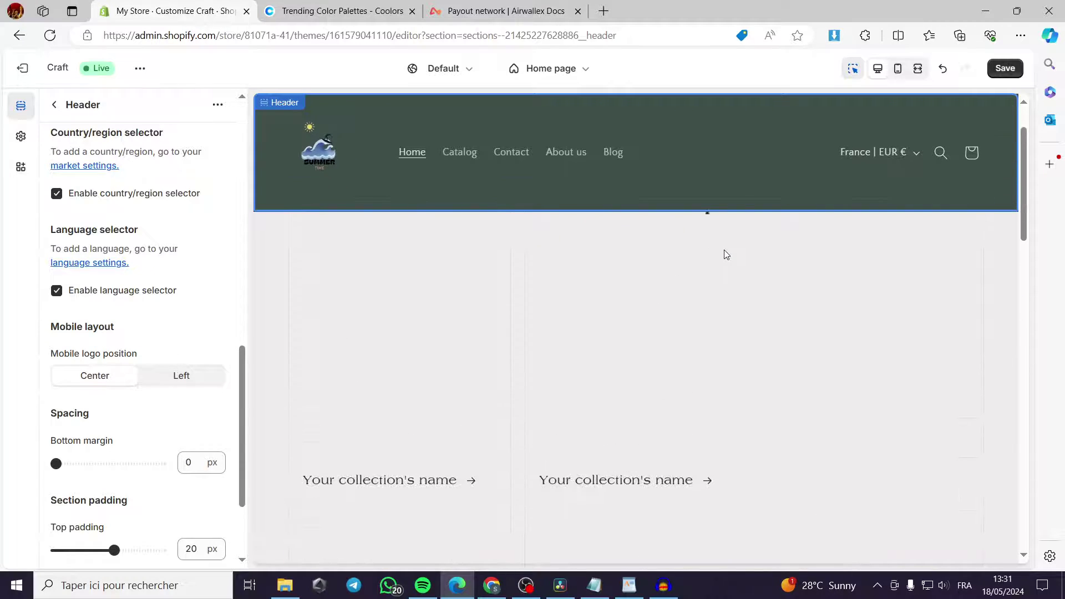
pyautogui.scroll(-5, 724, 252)
pyautogui.scroll(-1, 719, 258)
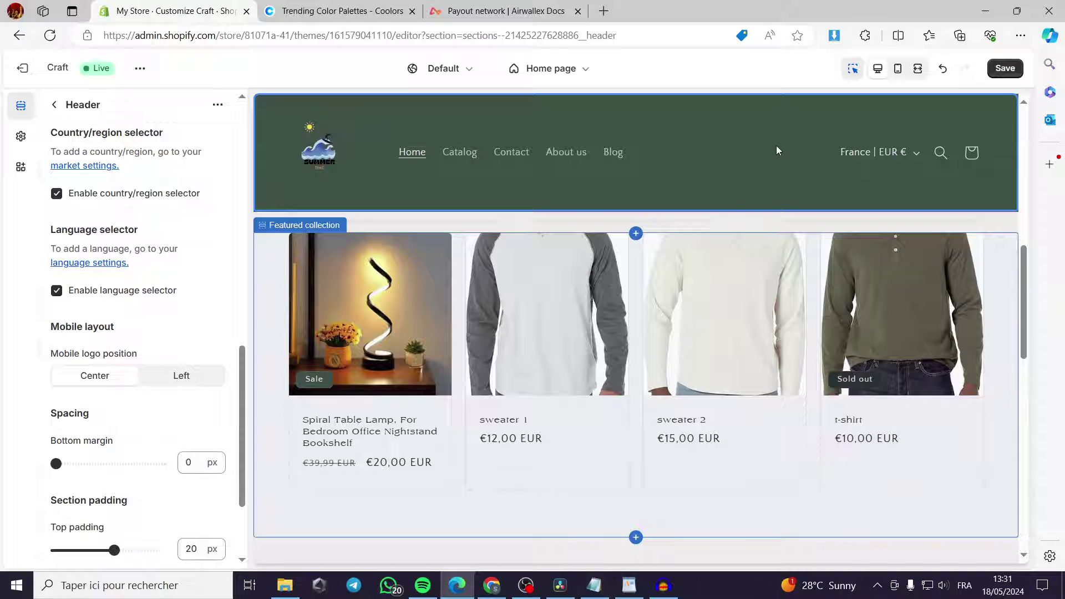
pyautogui.click(897, 68)
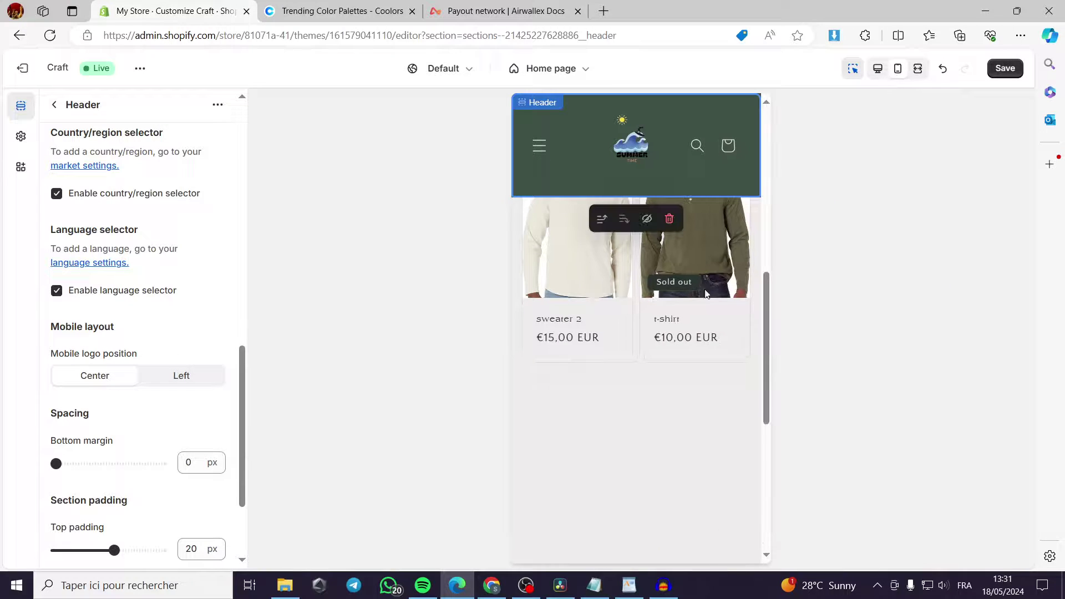
pyautogui.scroll(5, 699, 322)
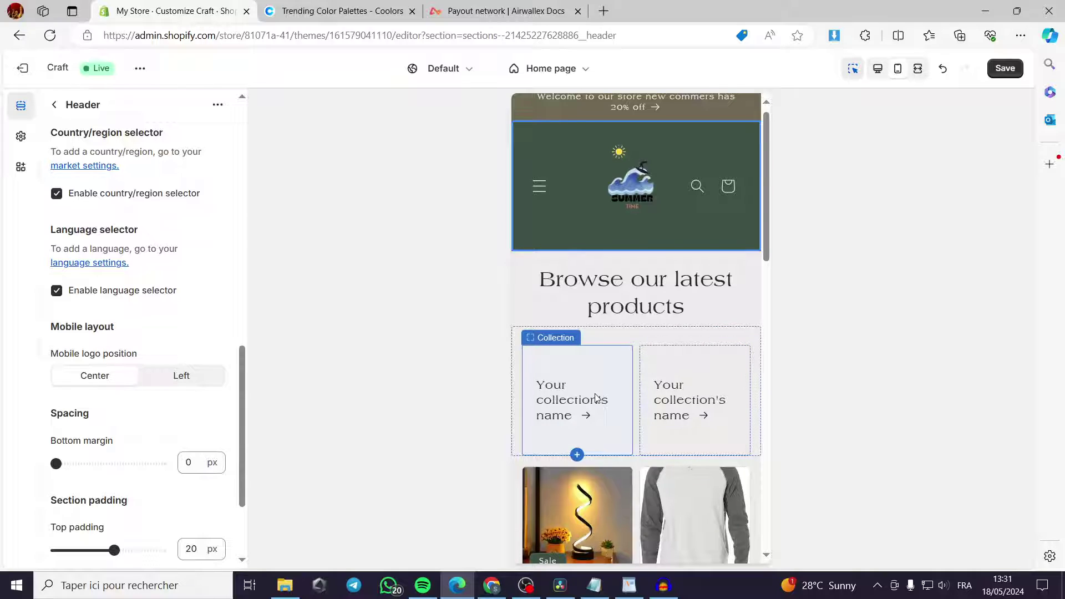
pyautogui.scroll(1, 672, 311)
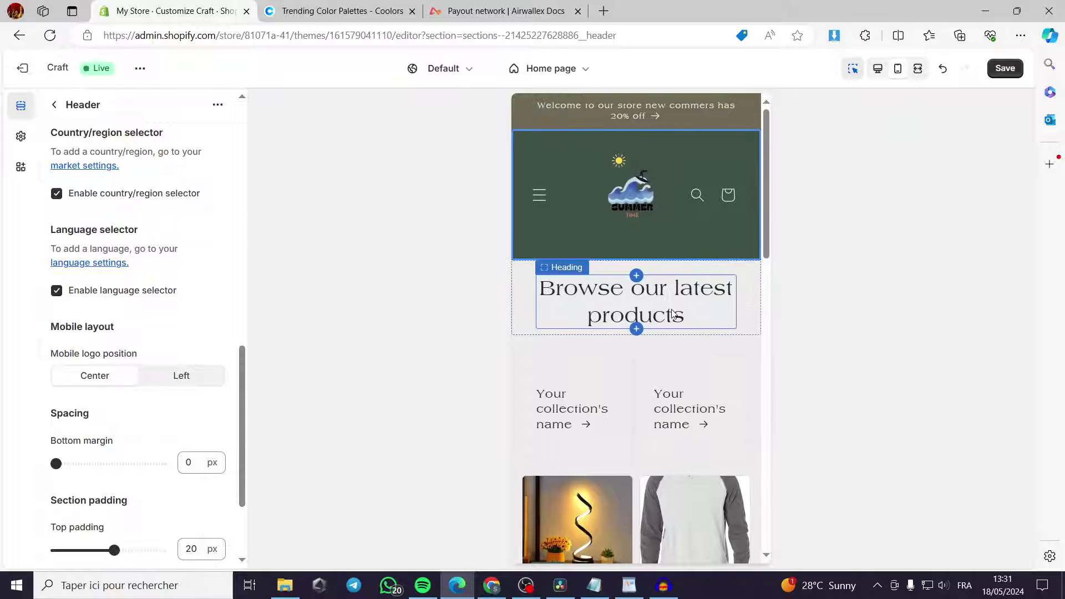
pyautogui.click(704, 178)
pyautogui.click(881, 66)
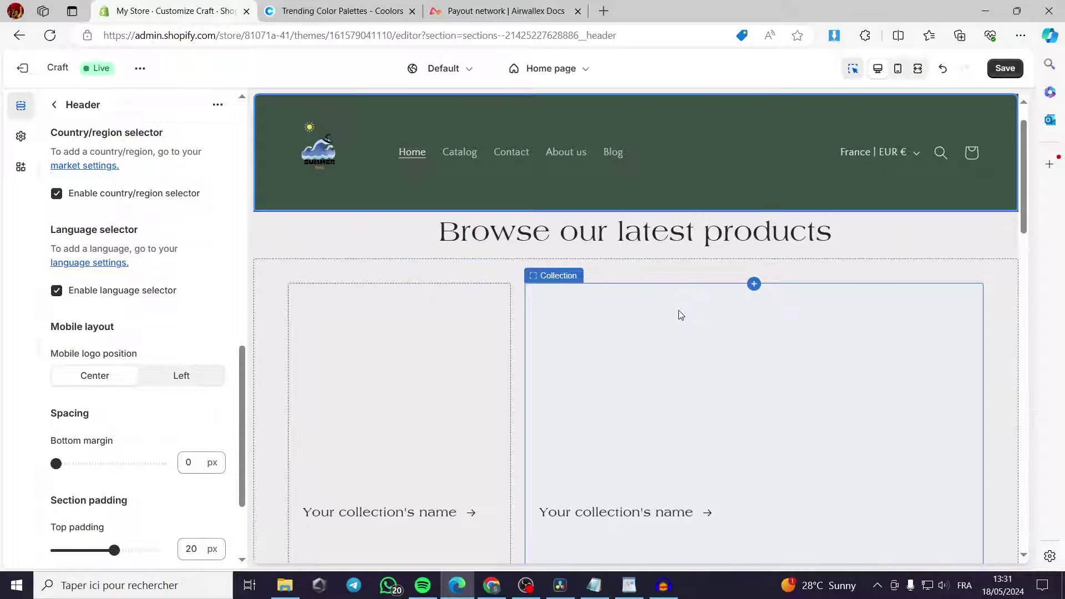
# Remove both empty collection blocks from the Collage section of the home page
pyautogui.click(680, 314)
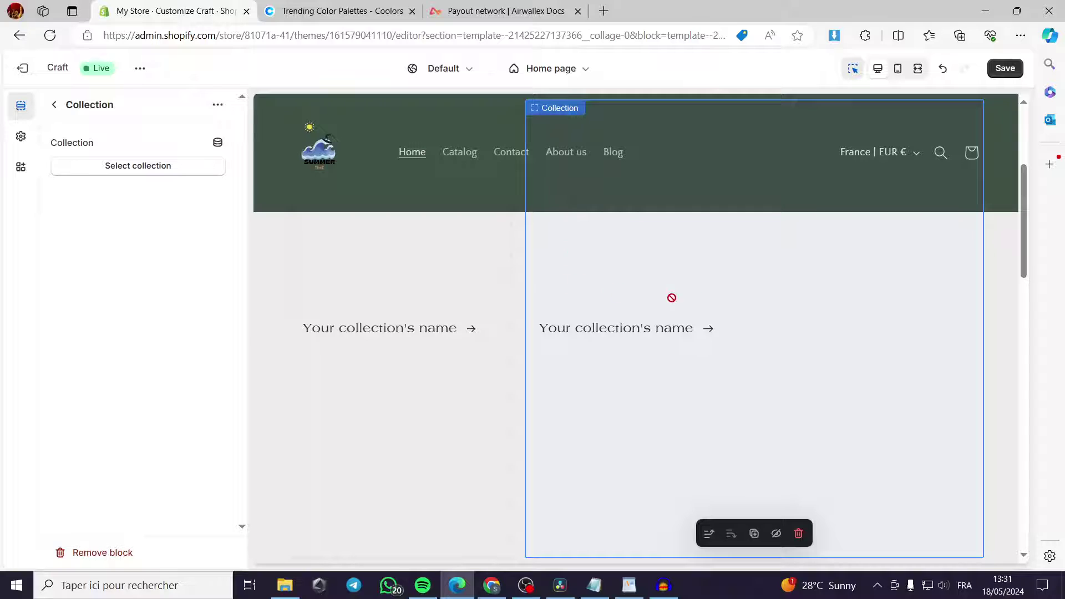
pyautogui.click(117, 554)
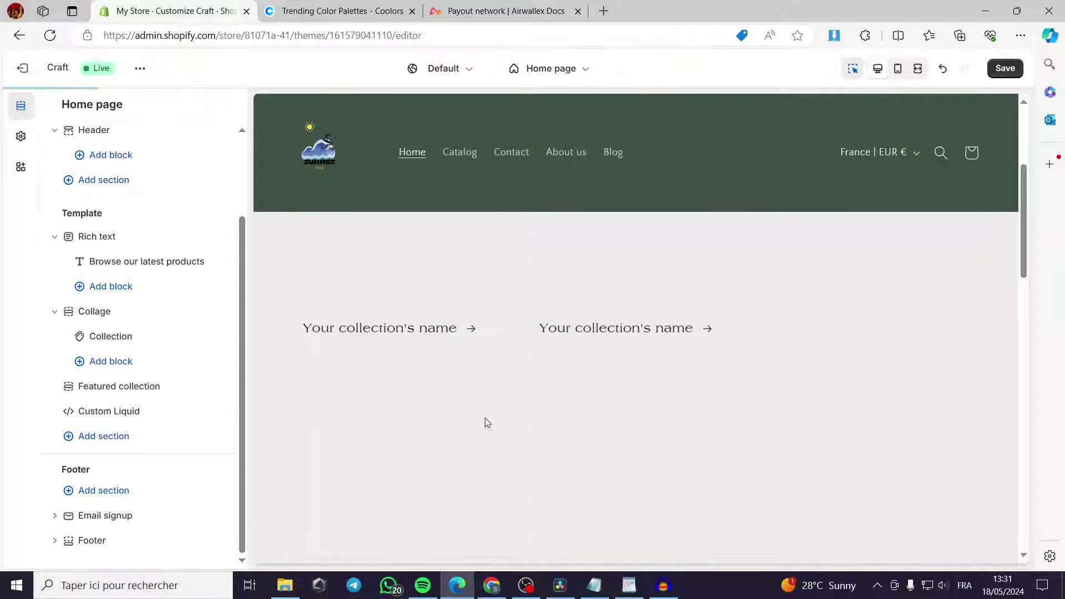
pyautogui.click(381, 375)
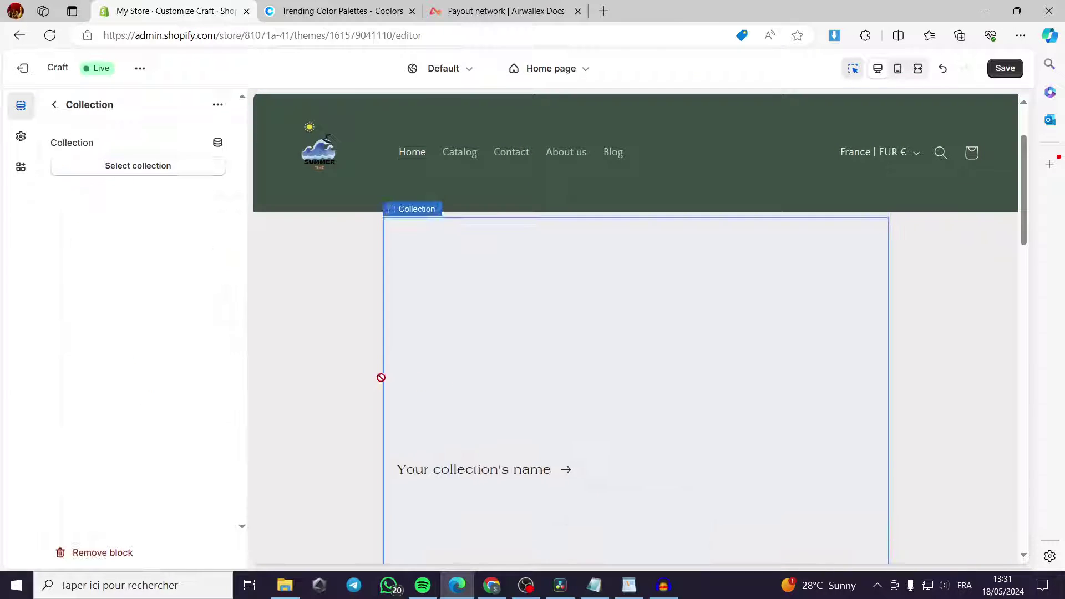
pyautogui.click(129, 553)
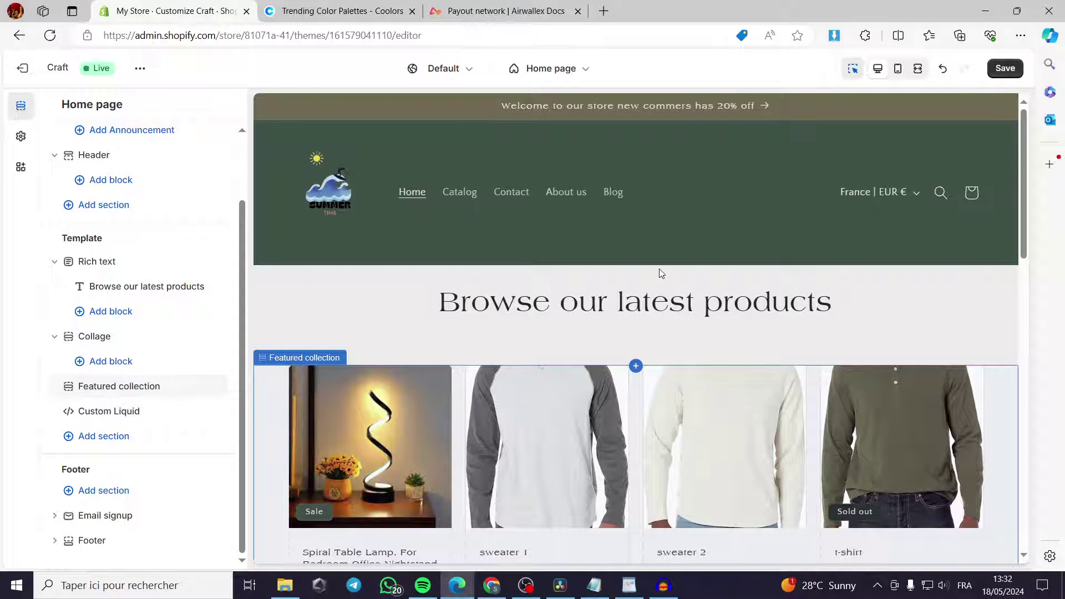
# Check the home page in mobile view and delete the "Browse our latest products" rich text section in desktop view
pyautogui.click(897, 70)
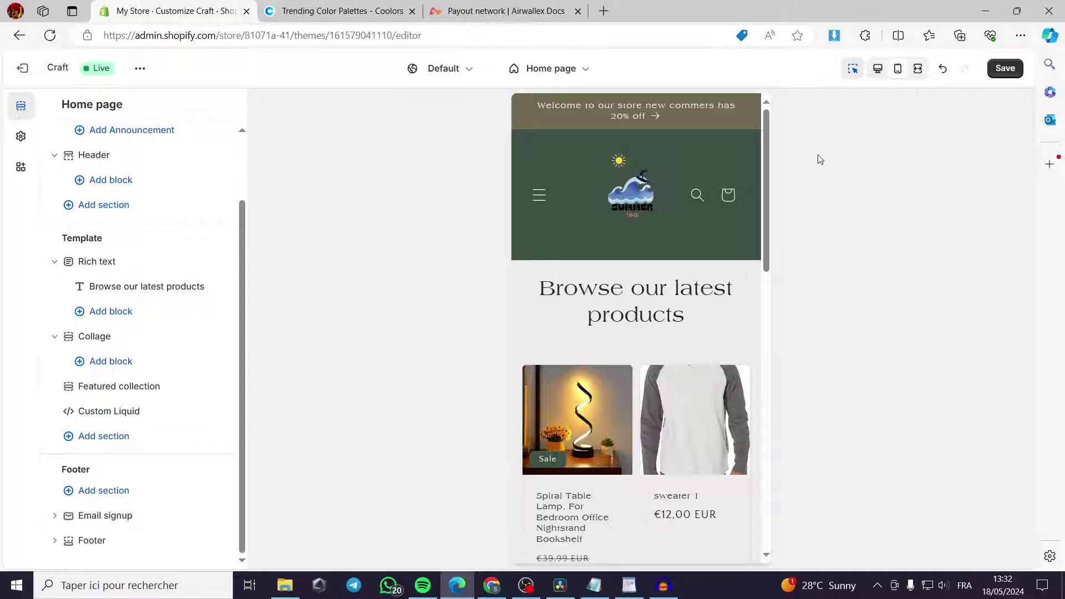
pyautogui.scroll(-3, 750, 368)
pyautogui.scroll(3, 748, 368)
pyautogui.click(877, 69)
pyautogui.click(662, 323)
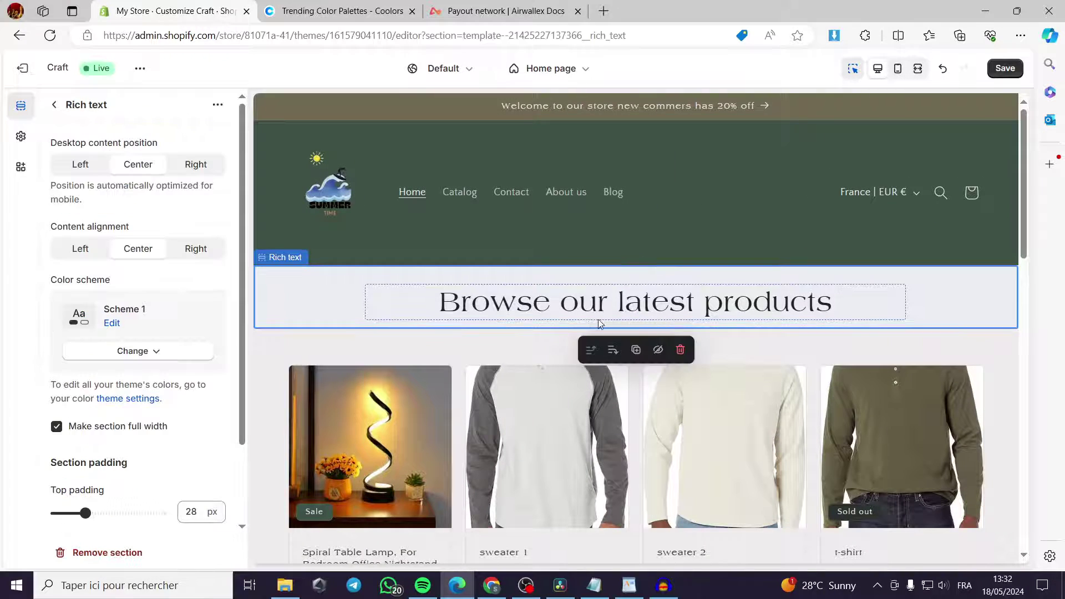
pyautogui.click(680, 349)
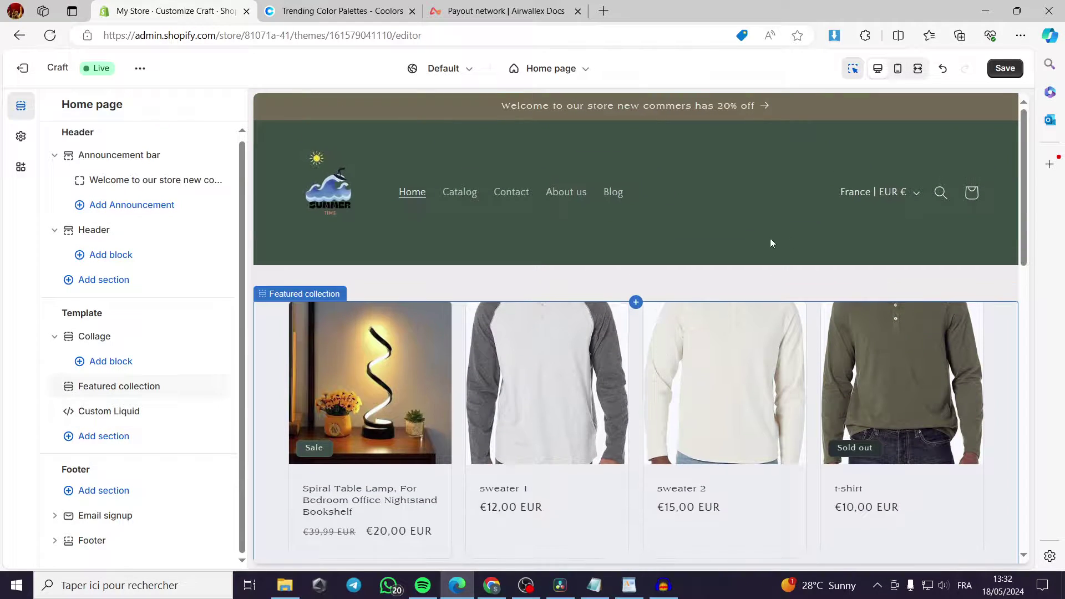
# Add a Video section between the Collage and Featured collection sections of the home page
pyautogui.click(625, 274)
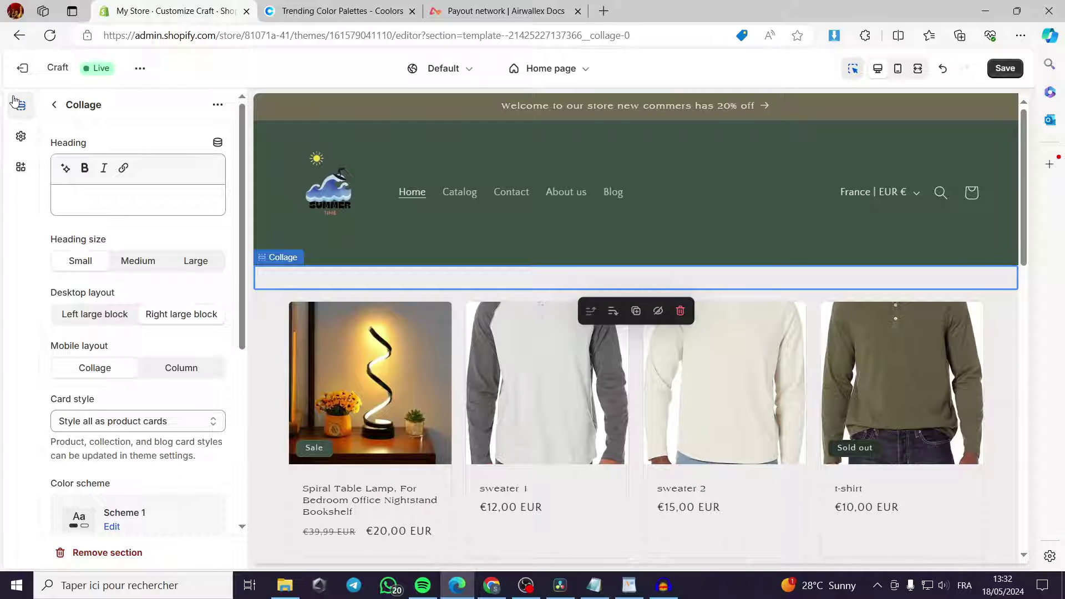
pyautogui.click(21, 136)
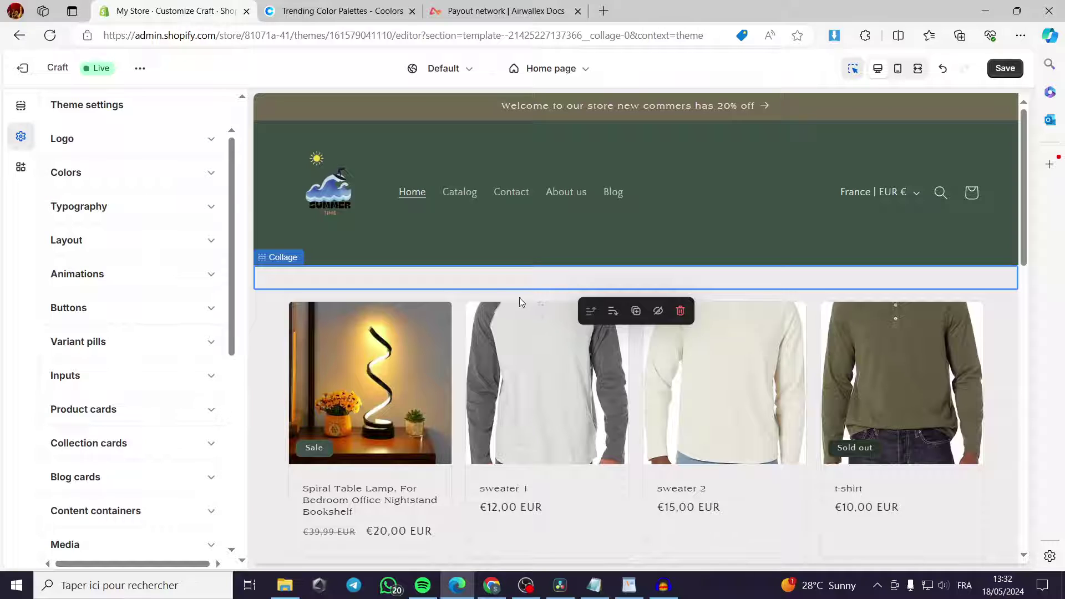
pyautogui.click(538, 358)
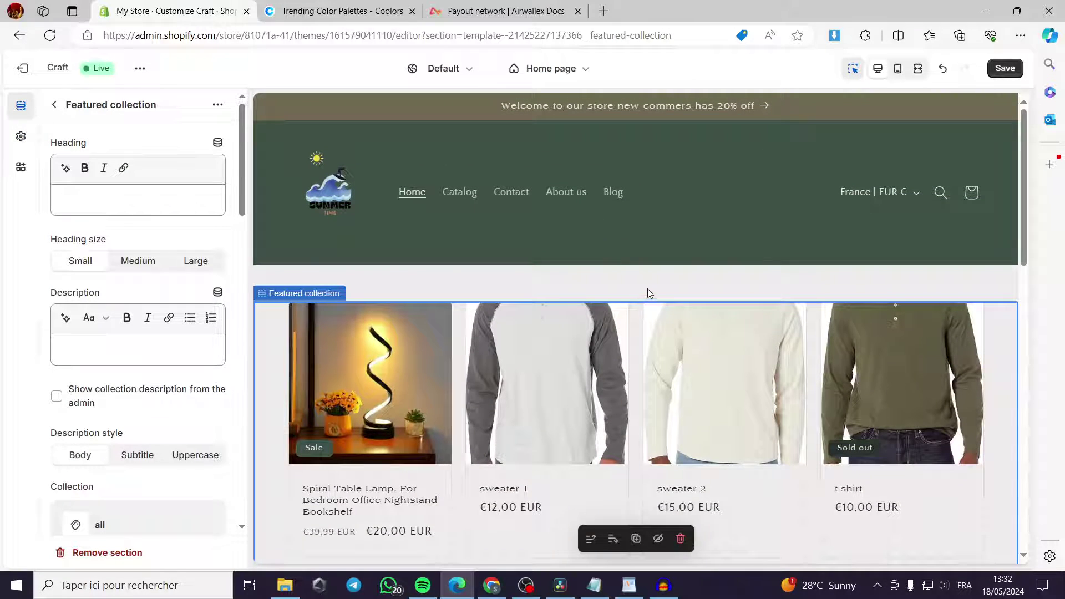
pyautogui.click(647, 291)
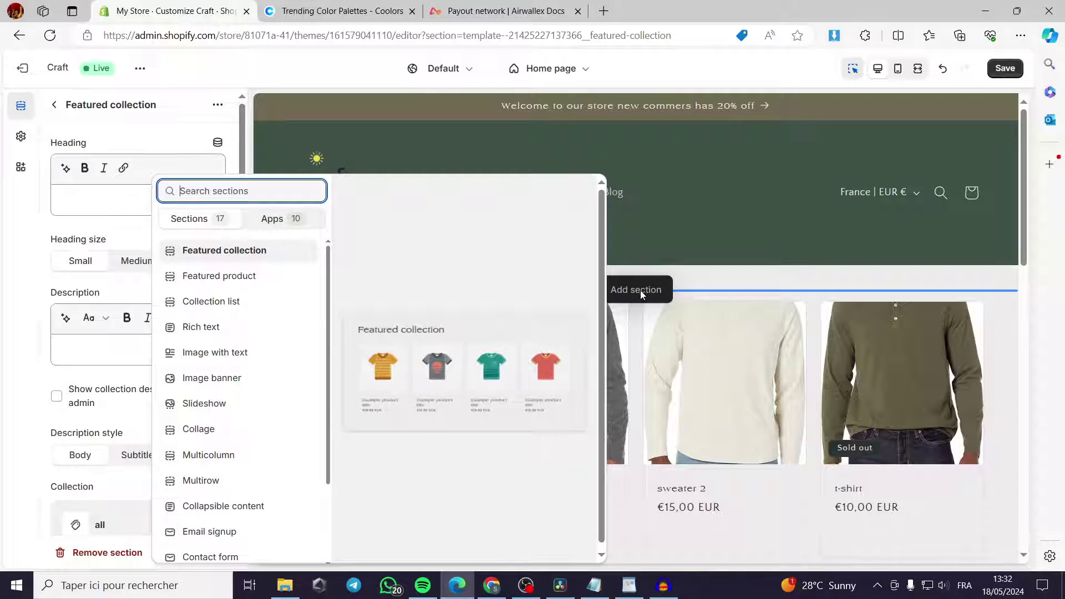
pyautogui.scroll(-3, 265, 310)
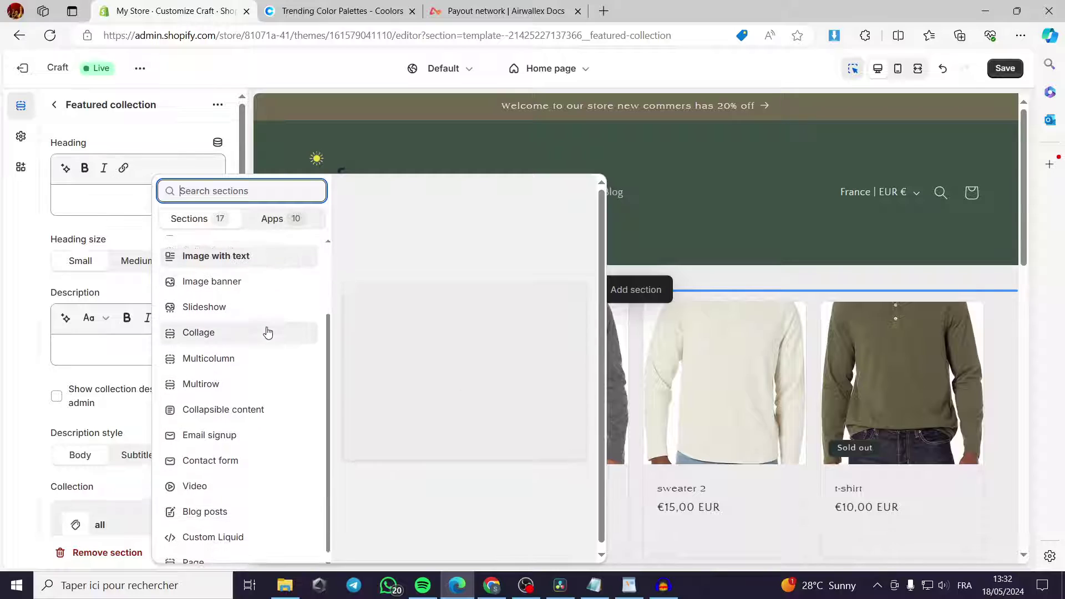
pyautogui.click(189, 477)
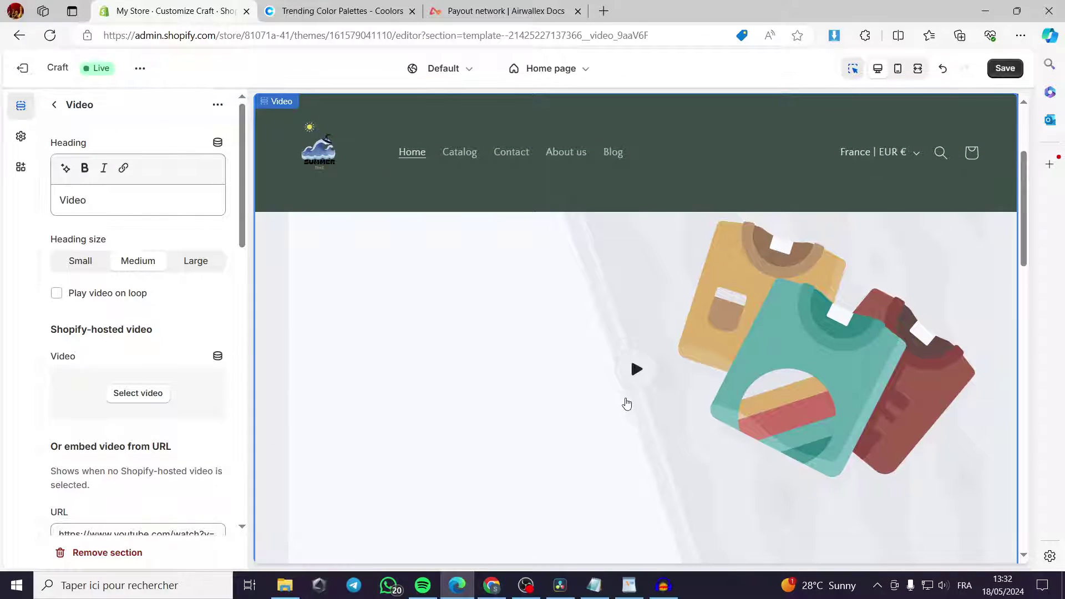
pyautogui.scroll(-2, 637, 383)
pyautogui.scroll(3, 666, 393)
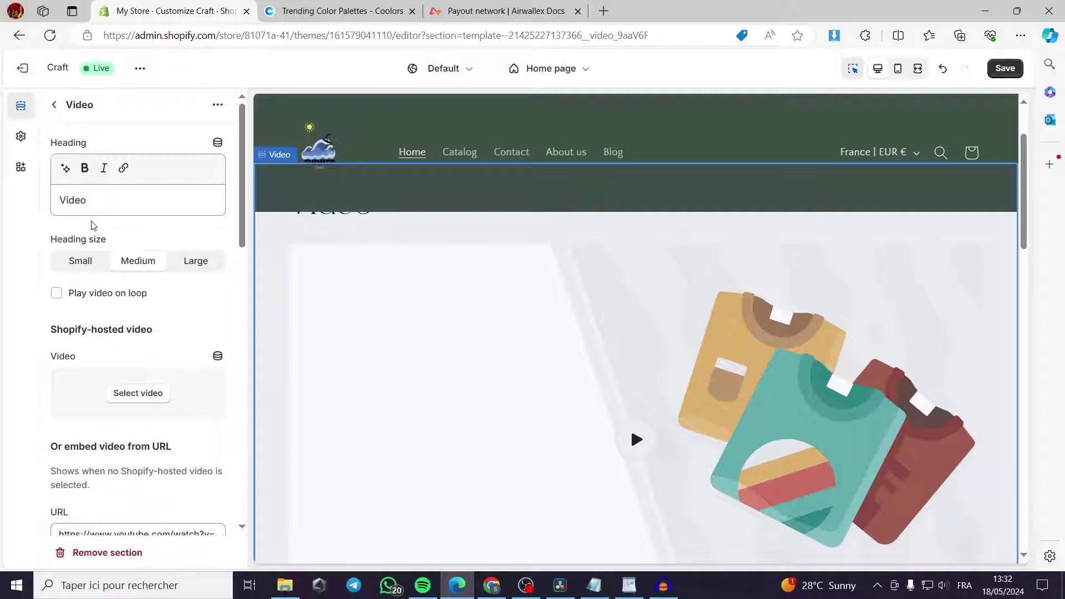
# Assign the store library video 20600550-sd_426_240_30fps to the Video section, check it in the preview and save the theme
pyautogui.click(137, 393)
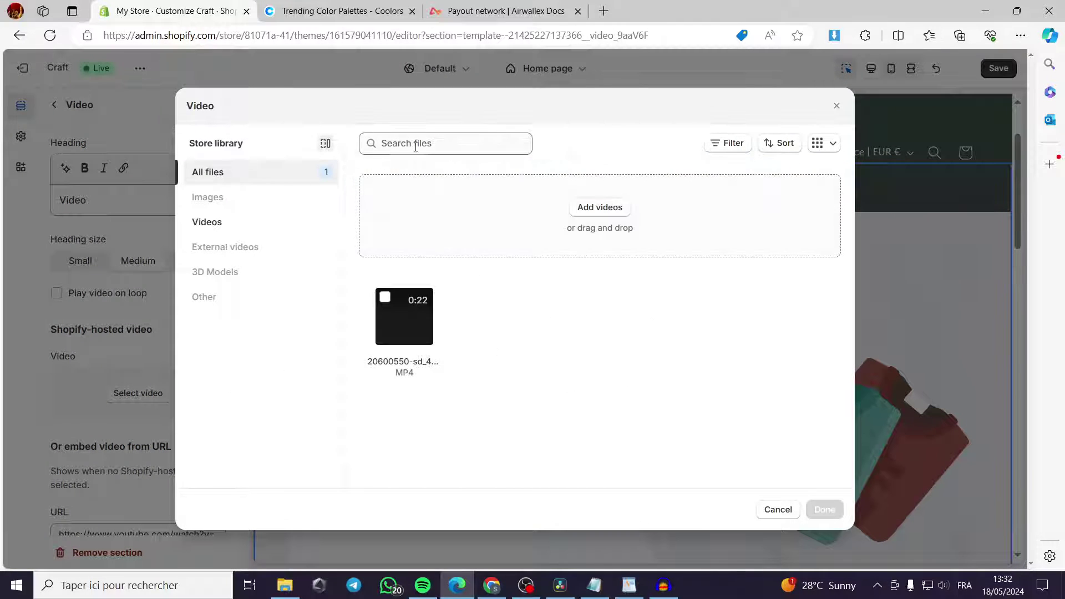
pyautogui.click(386, 296)
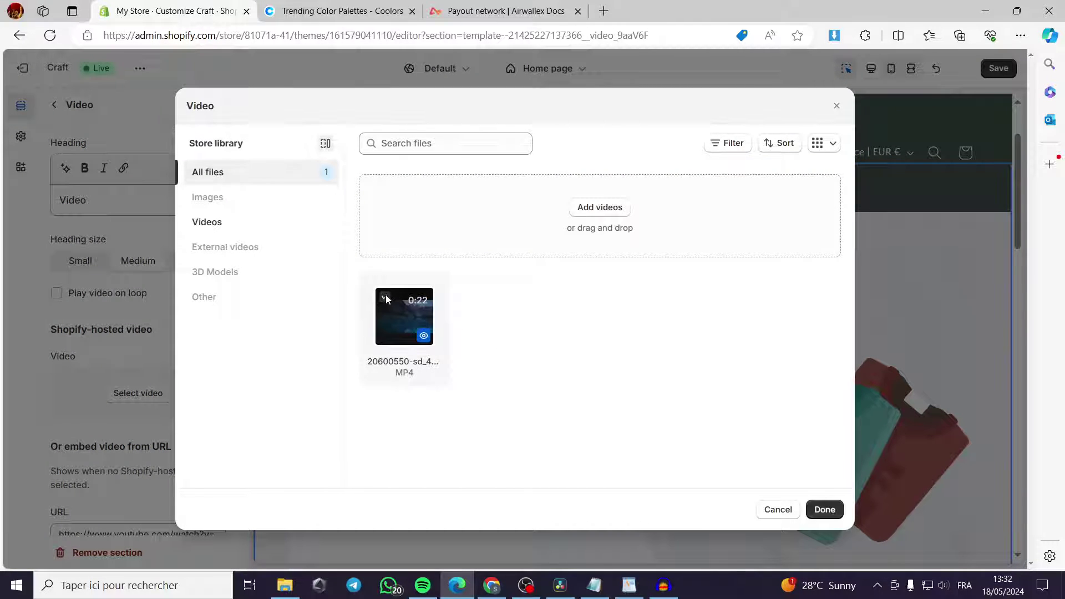
pyautogui.click(825, 509)
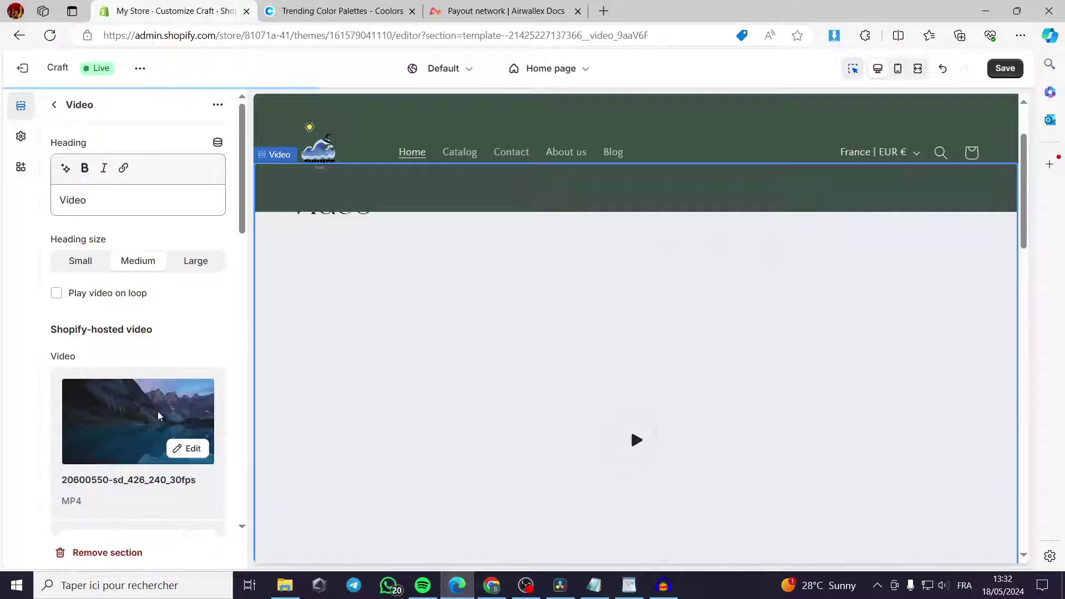
pyautogui.scroll(-3, 722, 444)
pyautogui.scroll(-3, 759, 440)
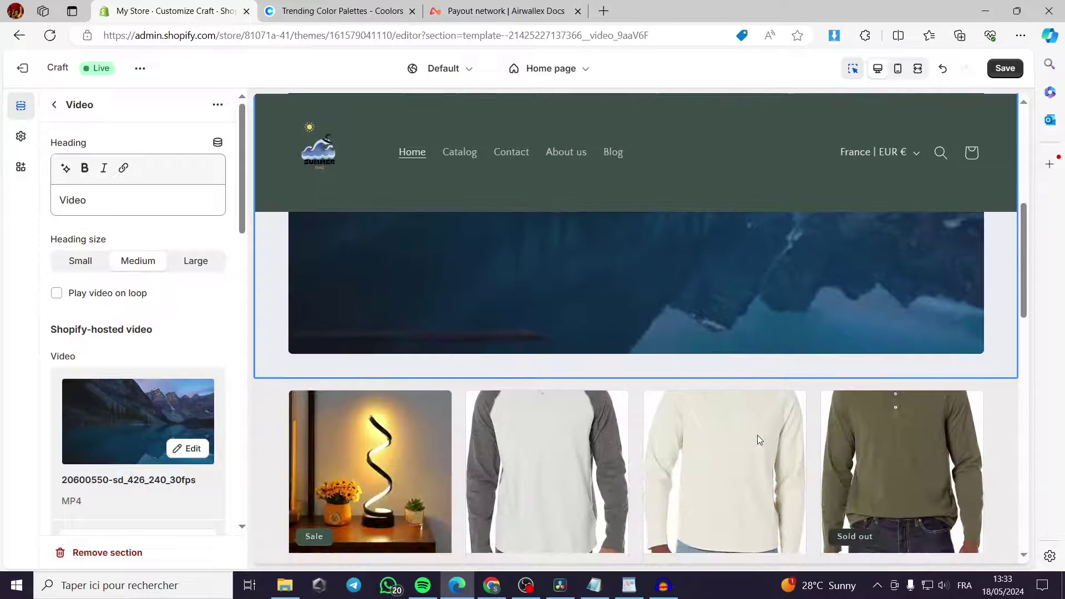
pyautogui.scroll(6, 738, 436)
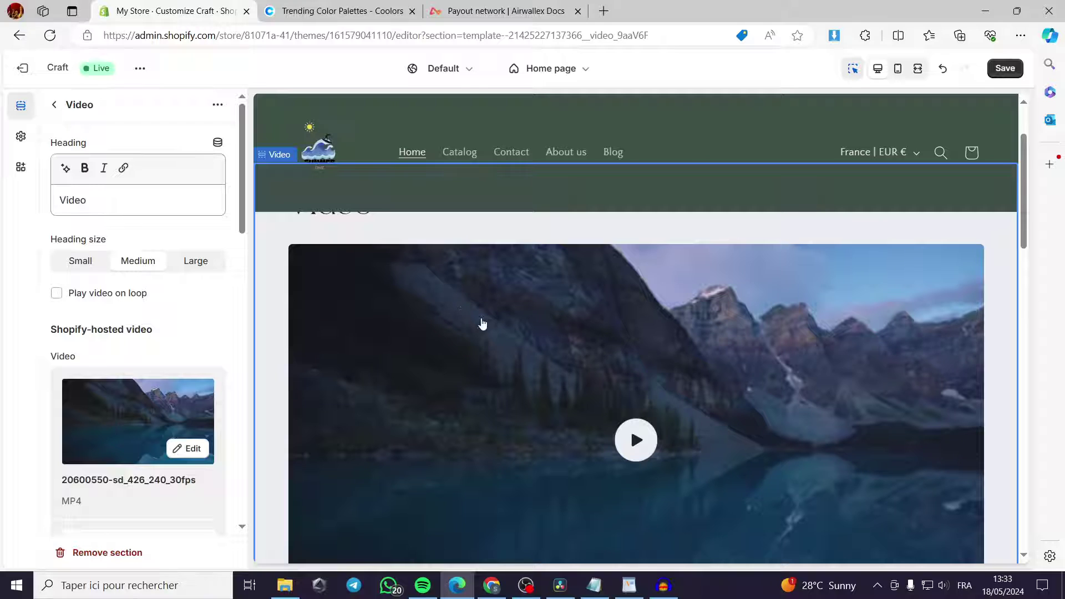
pyautogui.scroll(3, 558, 373)
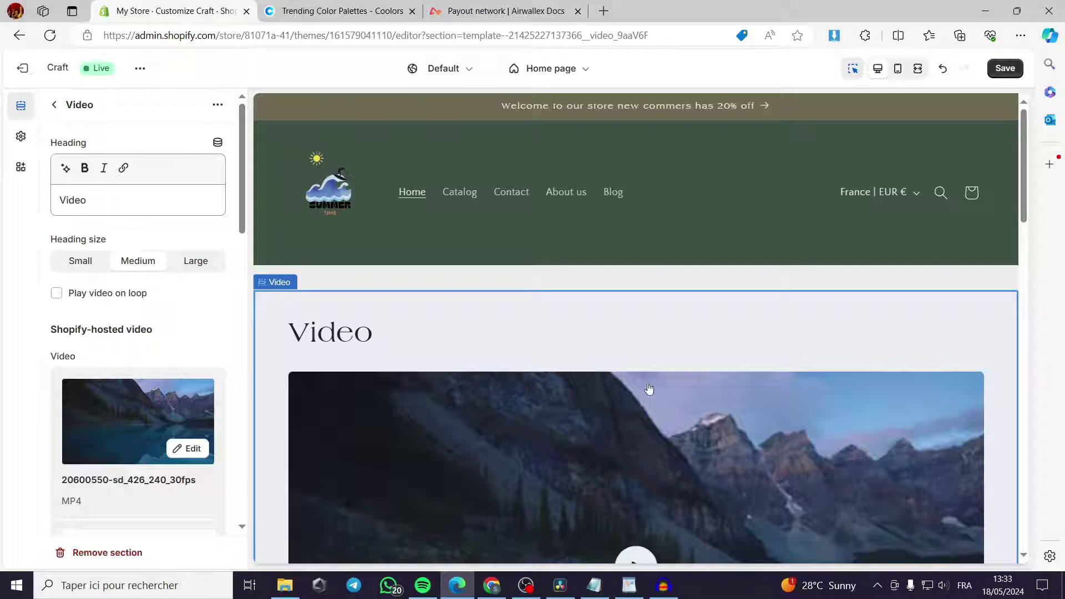
pyautogui.scroll(-3, 641, 378)
pyautogui.scroll(3, 589, 423)
pyautogui.click(1005, 69)
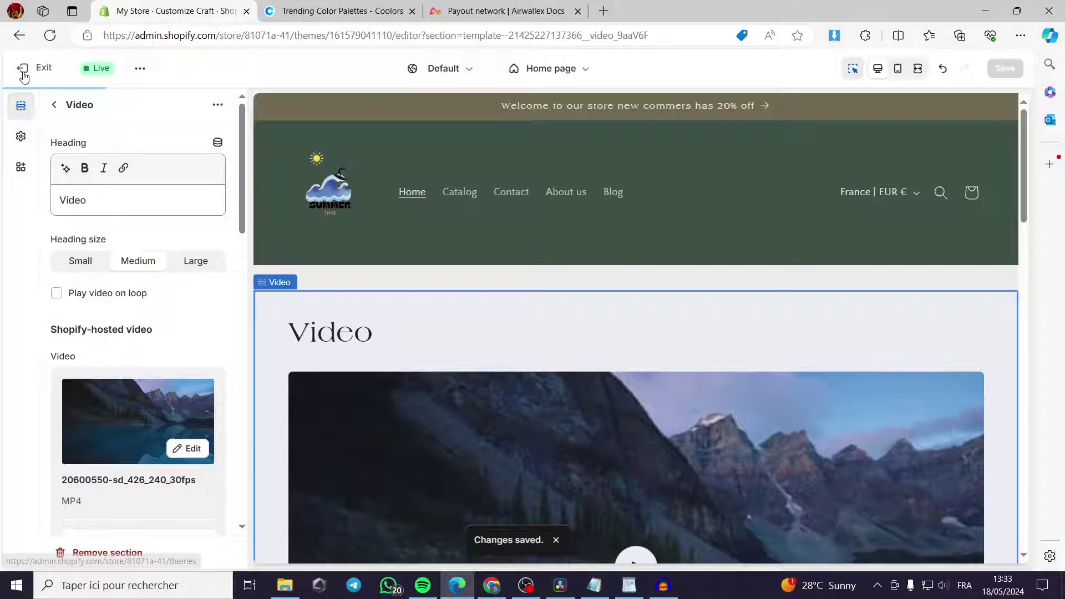
# Open the store's Files page outside the theme editor and look through the local Downloads folder for files to upload
pyautogui.click(23, 71)
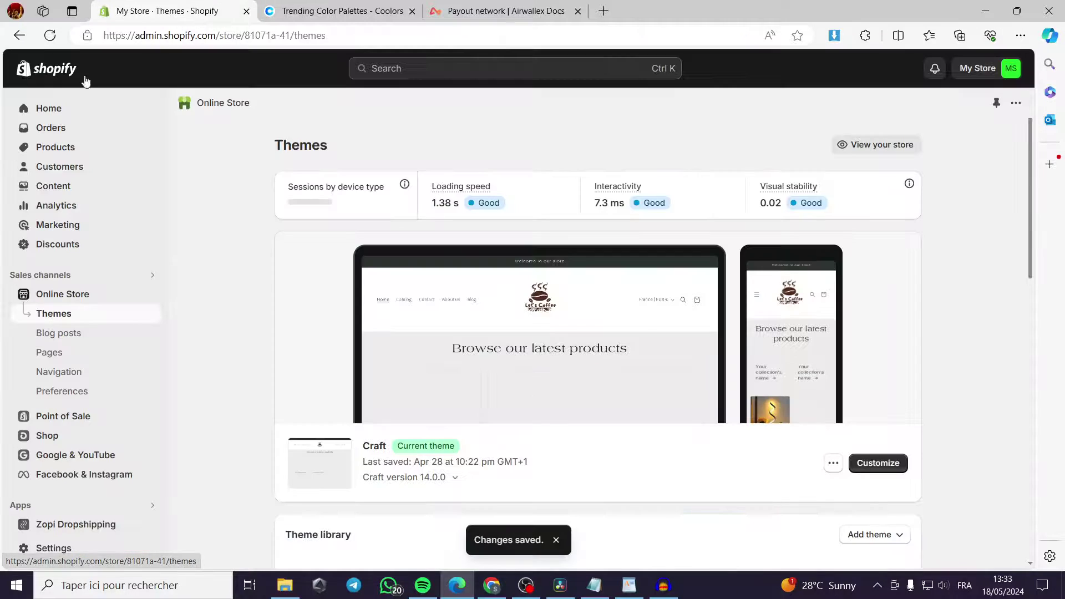
pyautogui.click(54, 190)
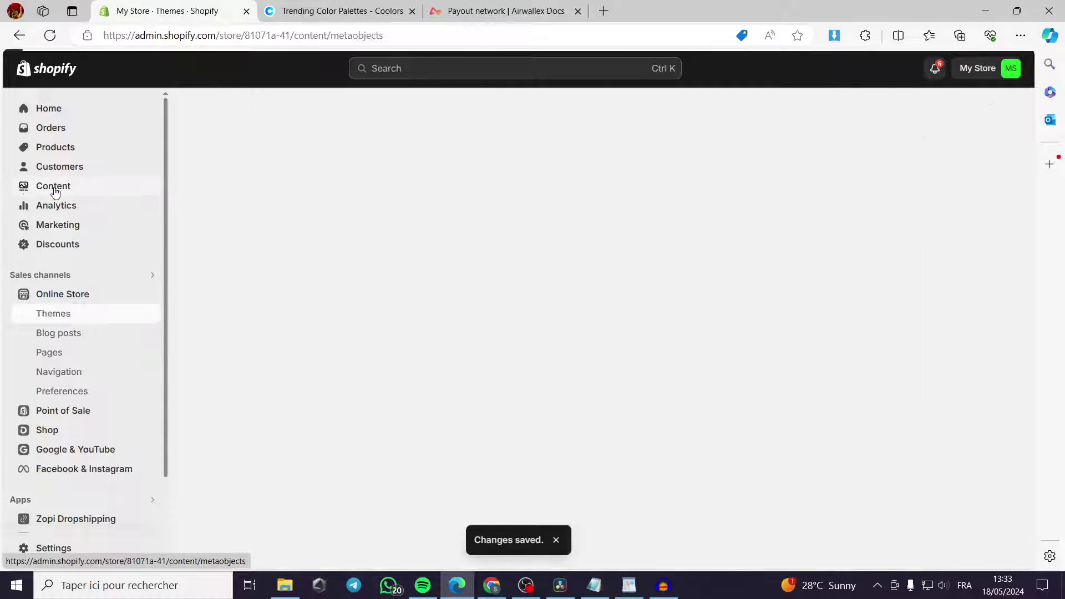
pyautogui.click(53, 225)
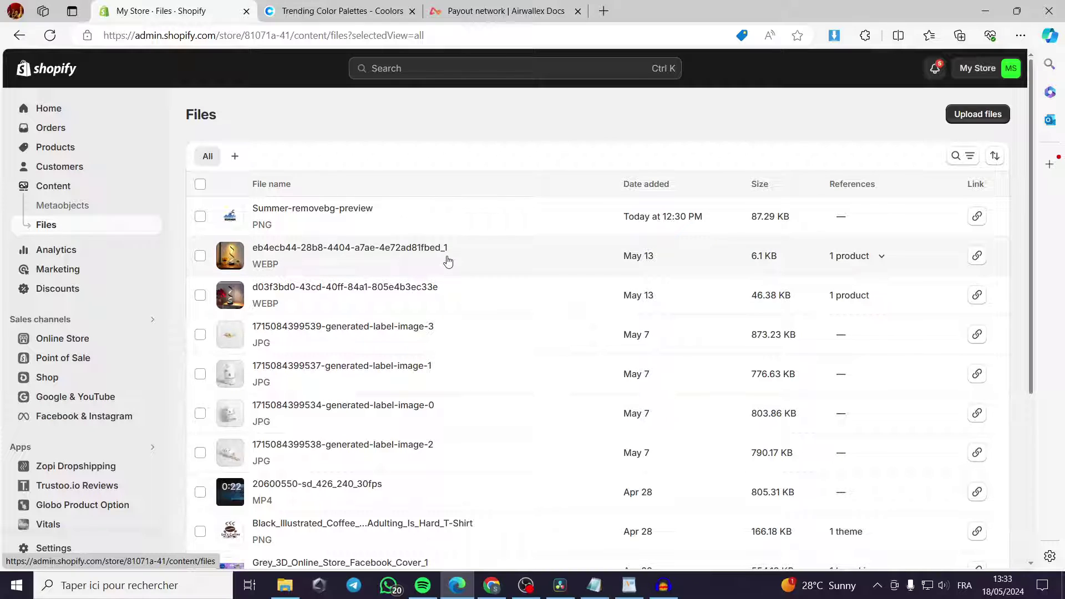
pyautogui.click(976, 114)
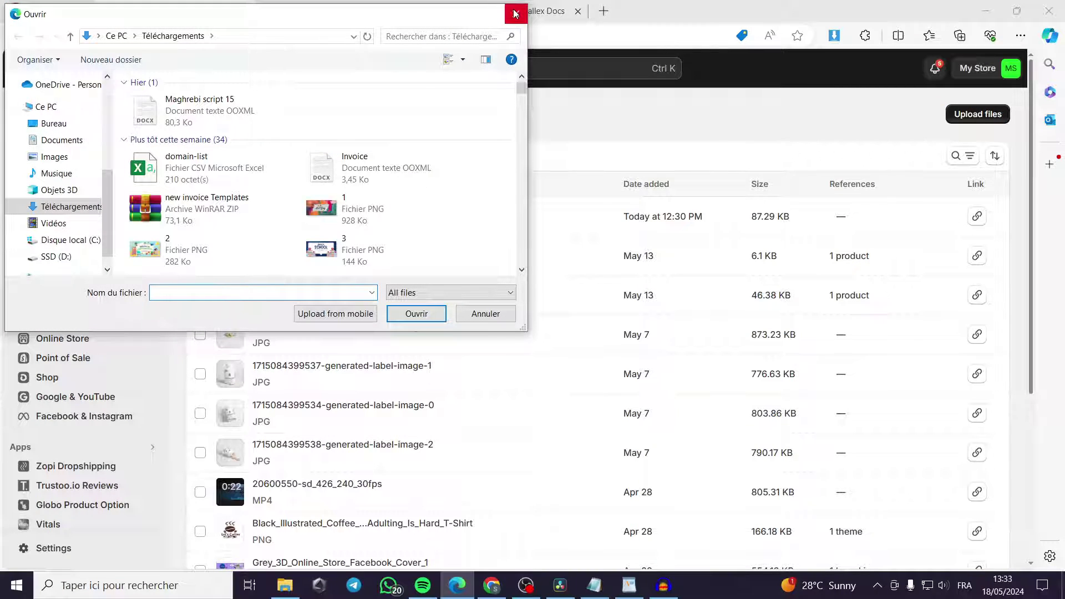
pyautogui.scroll(-5, 417, 125)
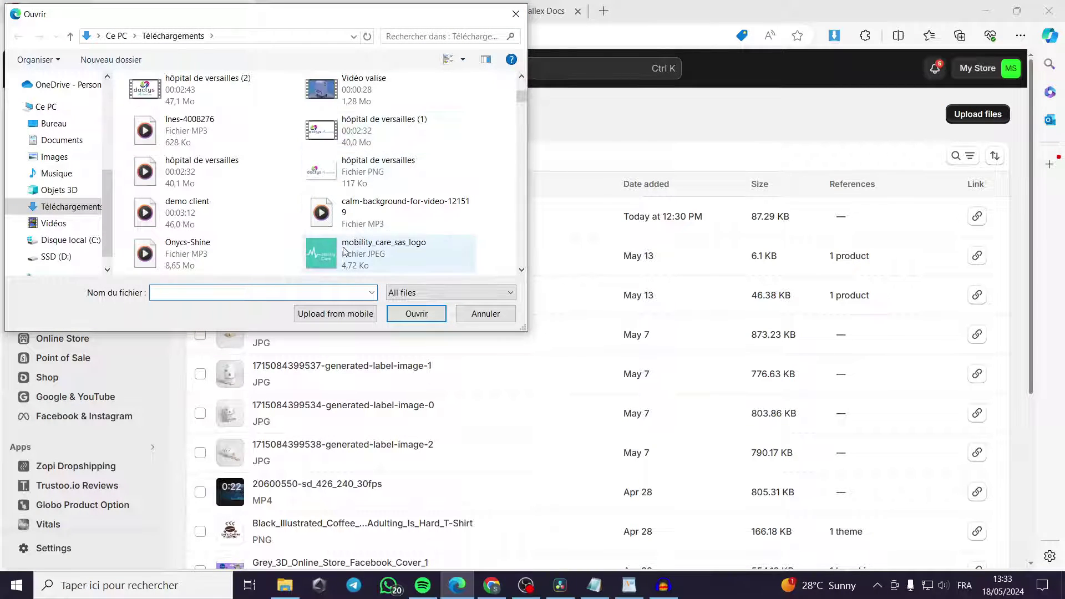
pyautogui.click(516, 14)
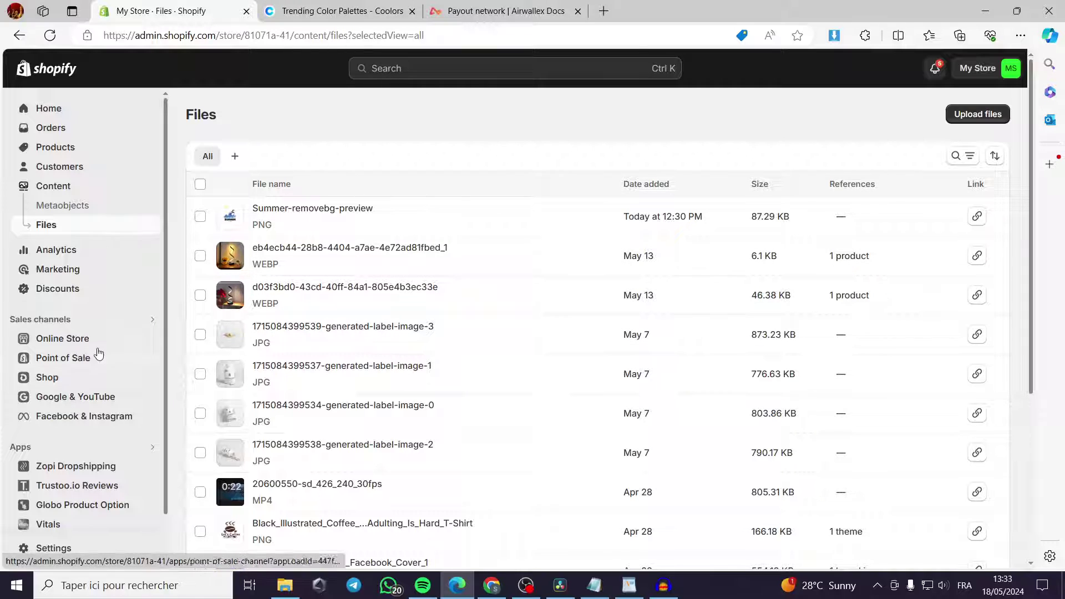
# Reopen the Craft theme in the theme editor and look over the Header section's settings
pyautogui.click(60, 347)
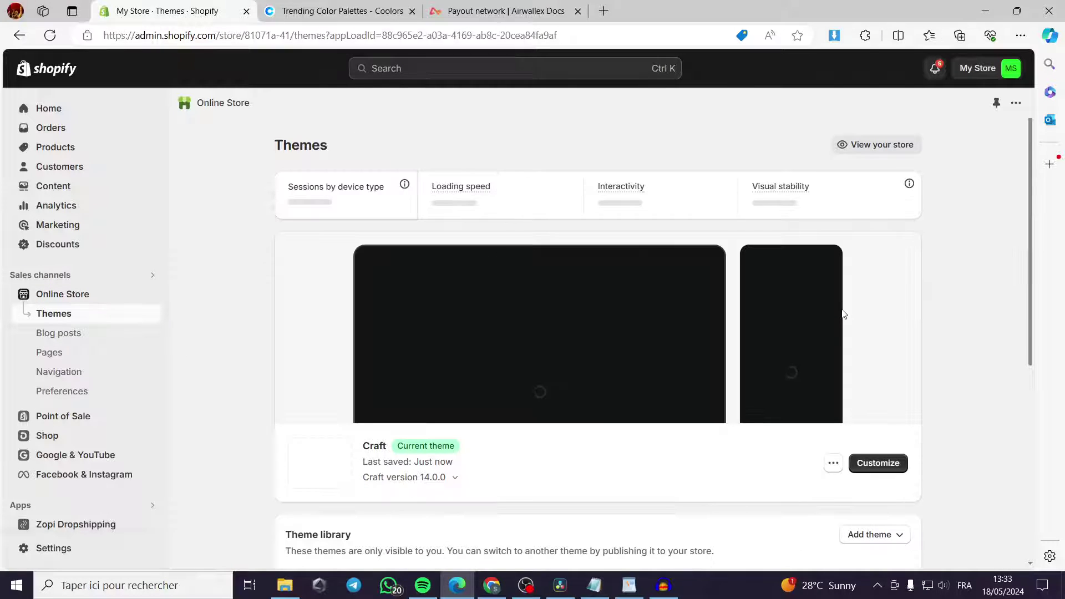
pyautogui.click(877, 466)
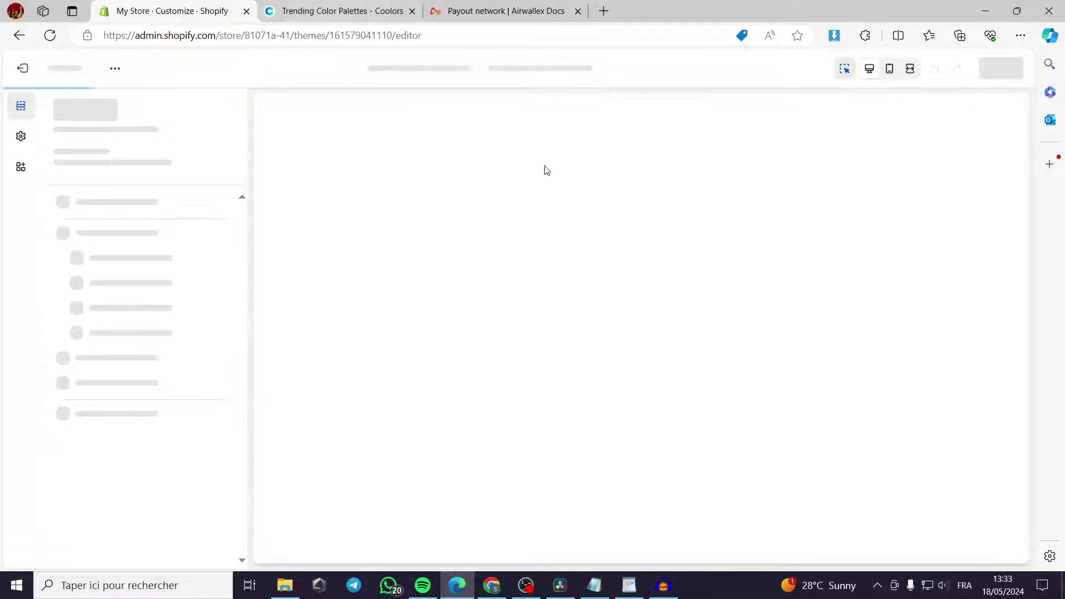
pyautogui.scroll(-3, 648, 358)
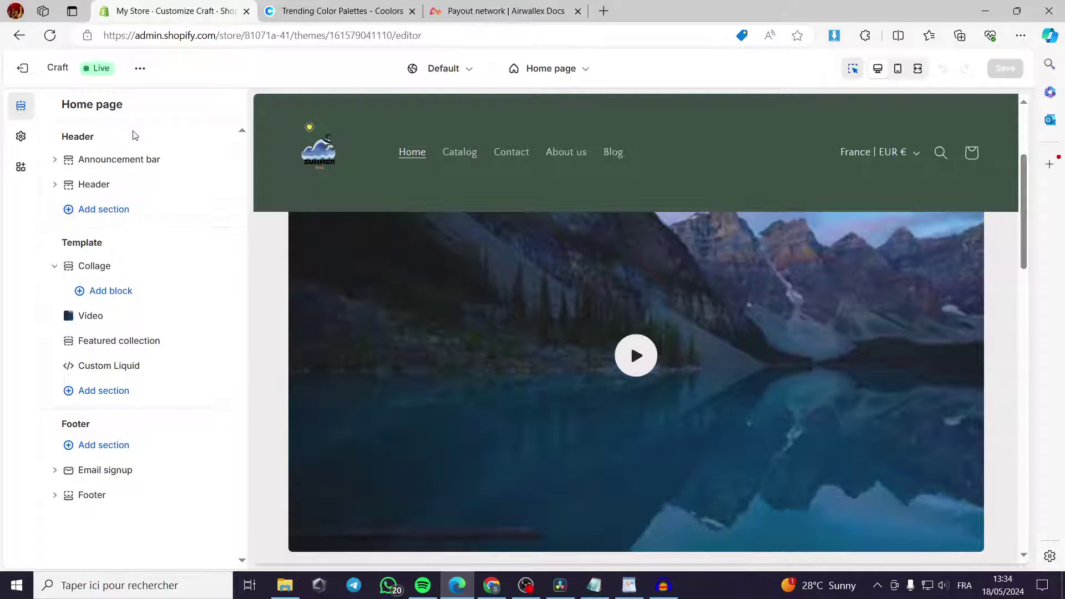
pyautogui.click(94, 184)
pyautogui.scroll(-3, 111, 261)
pyautogui.scroll(3, 119, 230)
pyautogui.click(55, 104)
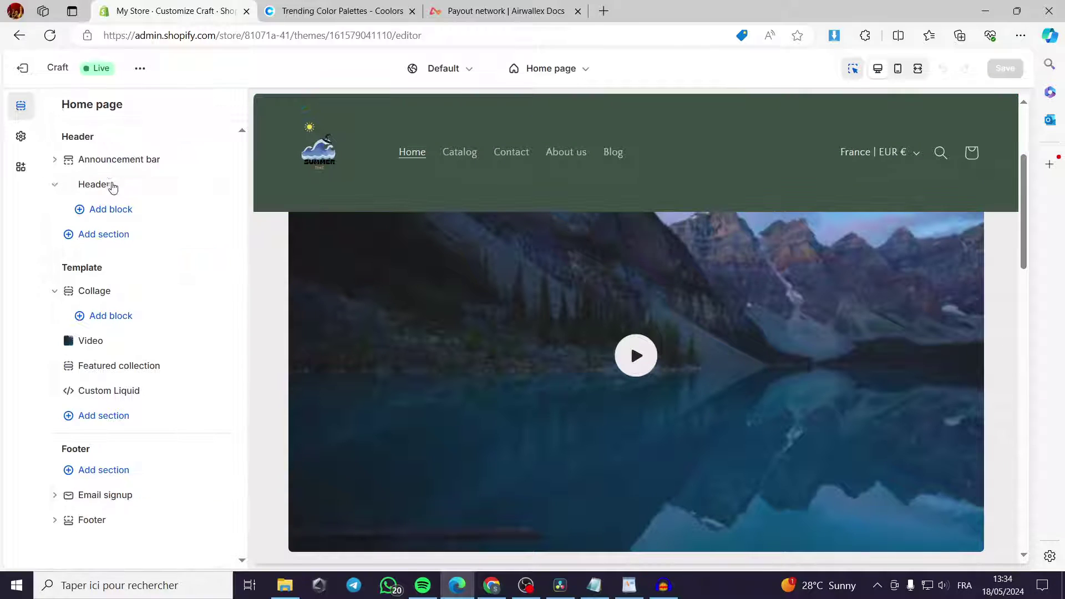
# Examine the theme blocks and app blocks offered for the Header section
pyautogui.click(113, 215)
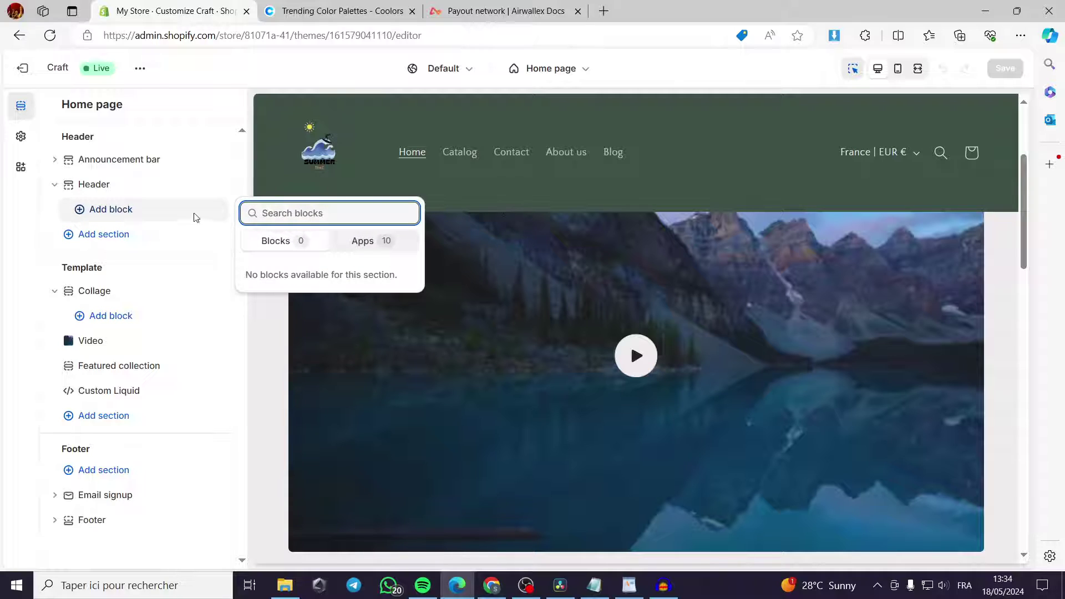
pyautogui.click(358, 241)
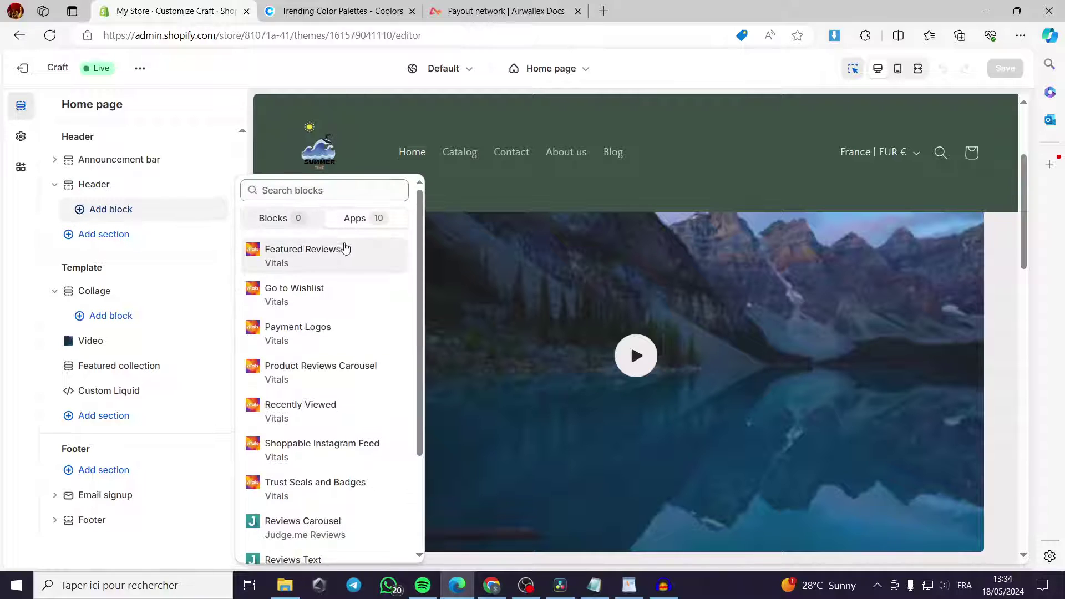
pyautogui.click(283, 219)
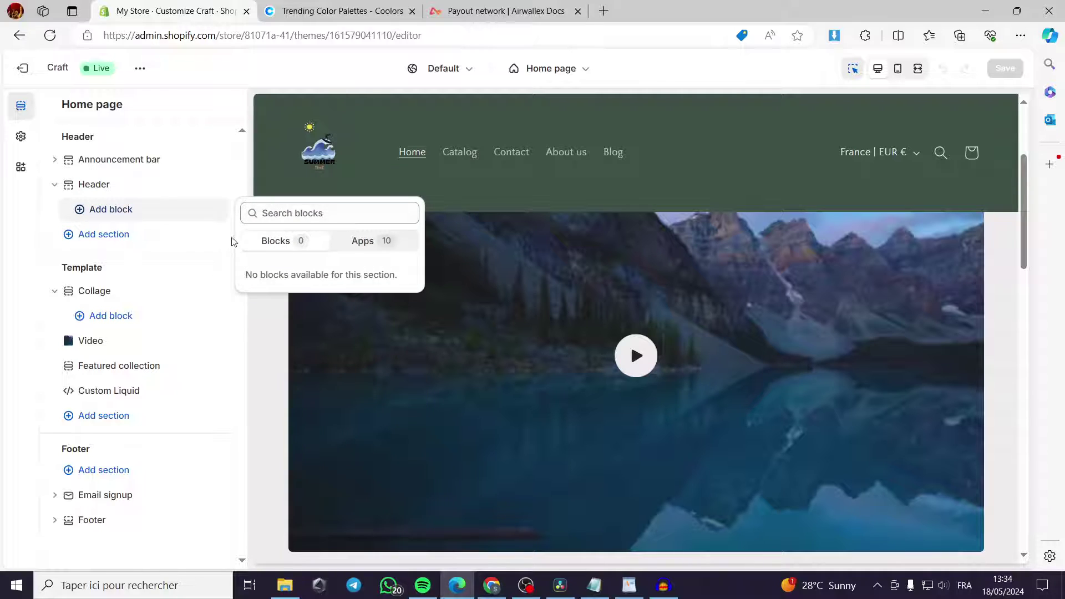
pyautogui.click(105, 235)
pyautogui.click(111, 212)
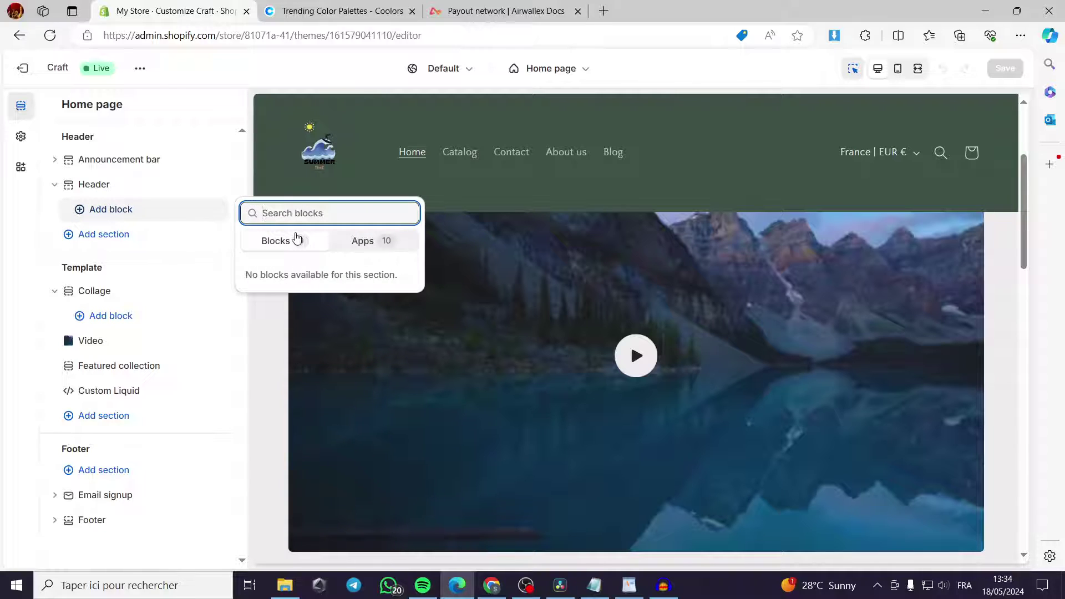
pyautogui.click(372, 244)
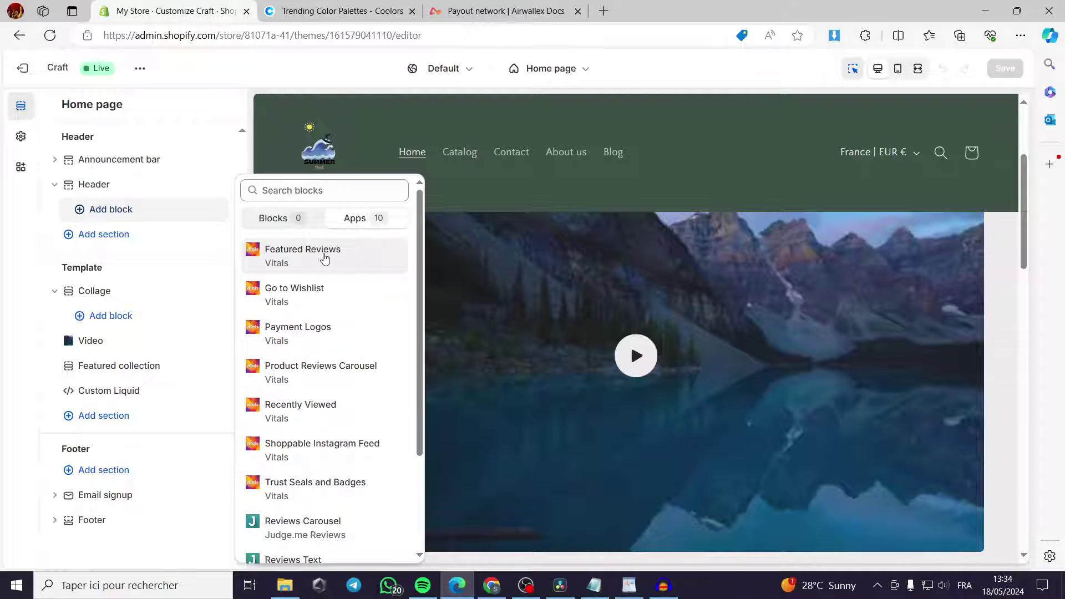
pyautogui.scroll(-3, 326, 259)
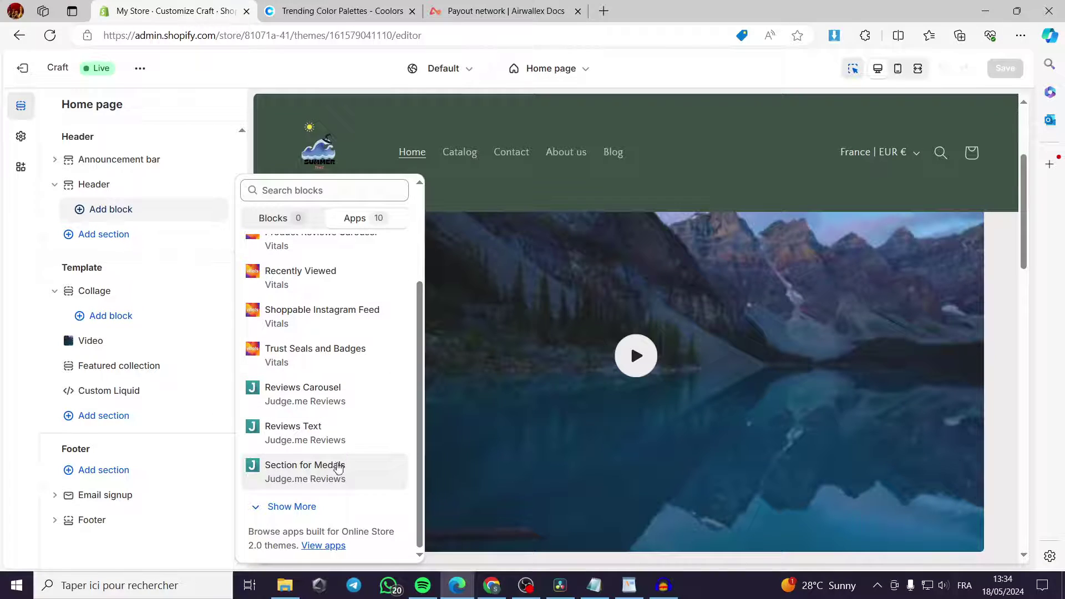
# Examine the theme sections and app sections that can be added to the header group
pyautogui.click(78, 239)
pyautogui.click(74, 243)
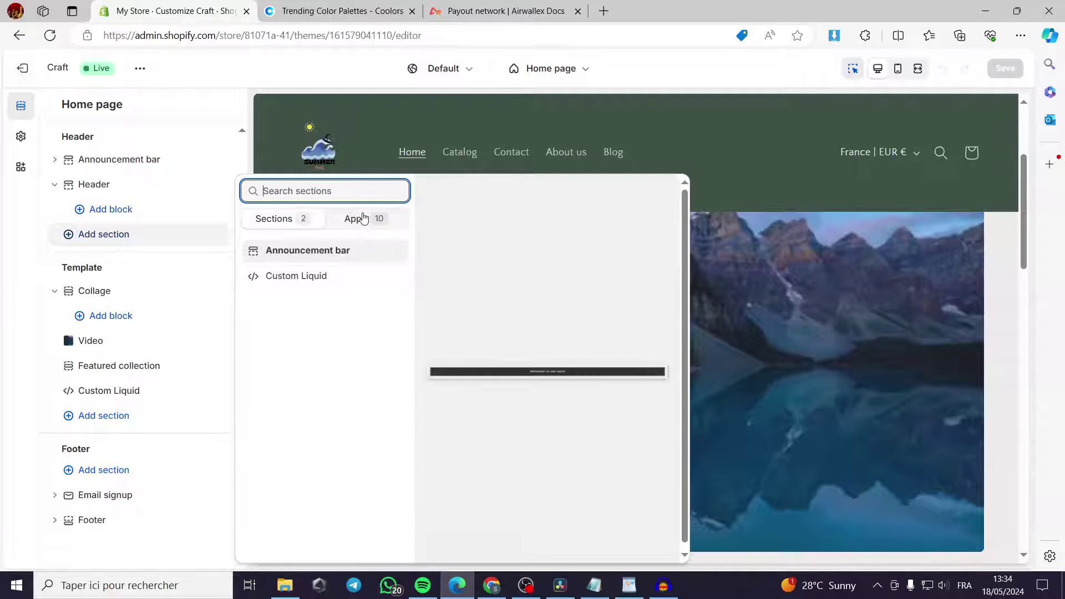
pyautogui.click(387, 222)
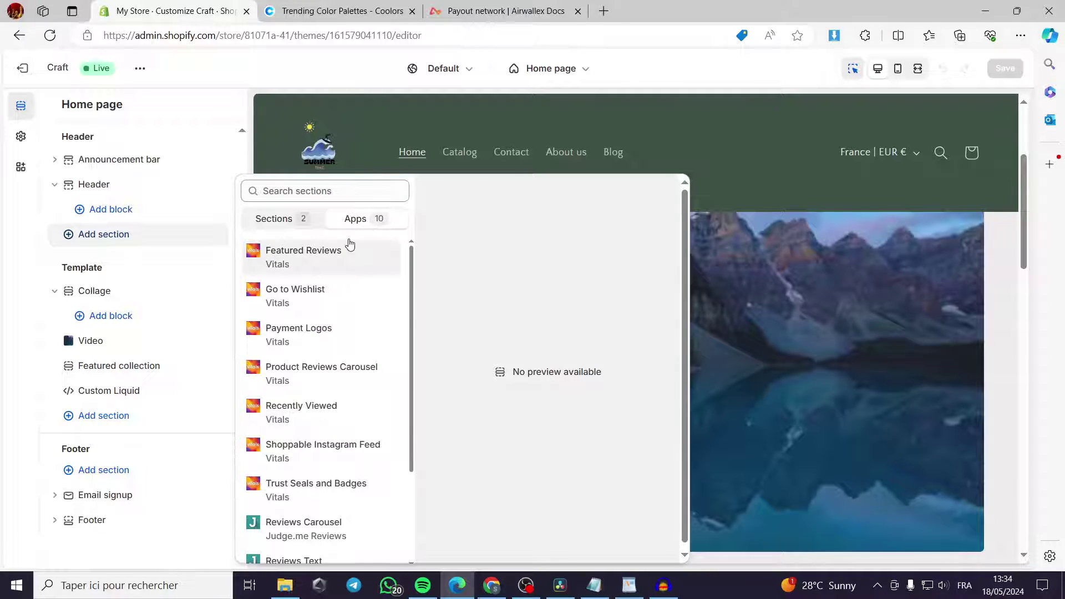
pyautogui.scroll(-3, 349, 238)
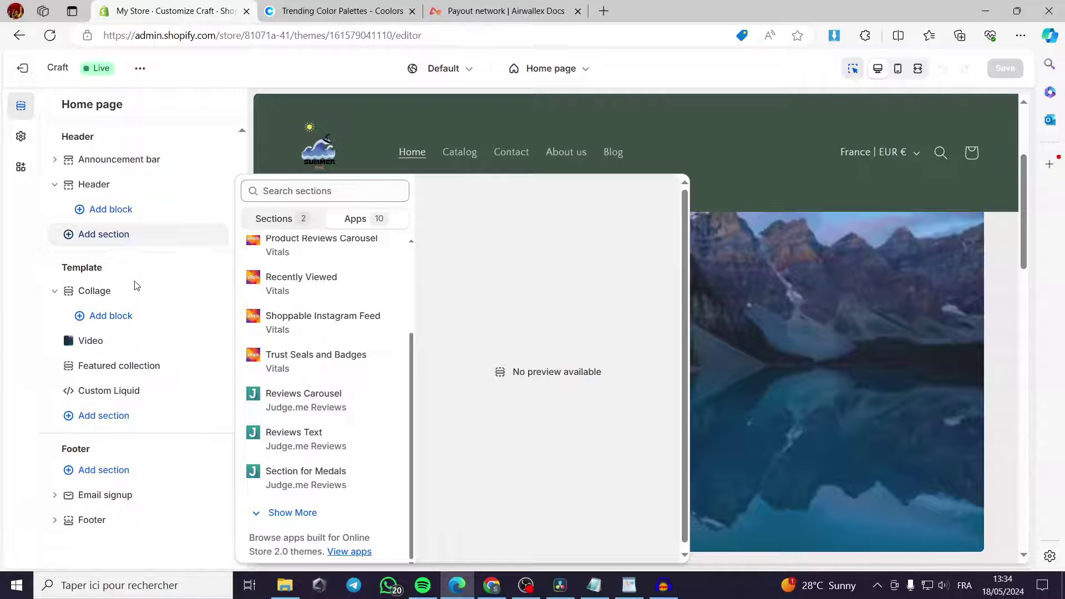
pyautogui.click(22, 268)
# Change the Collage section's color scheme to Scheme 3
pyautogui.click(107, 298)
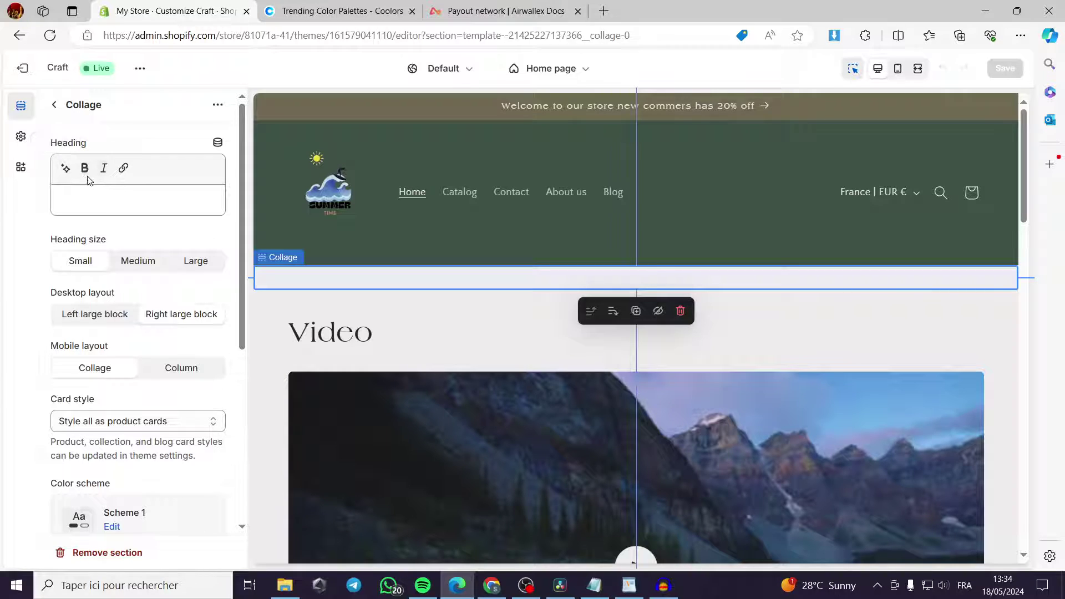
pyautogui.scroll(-5, 95, 248)
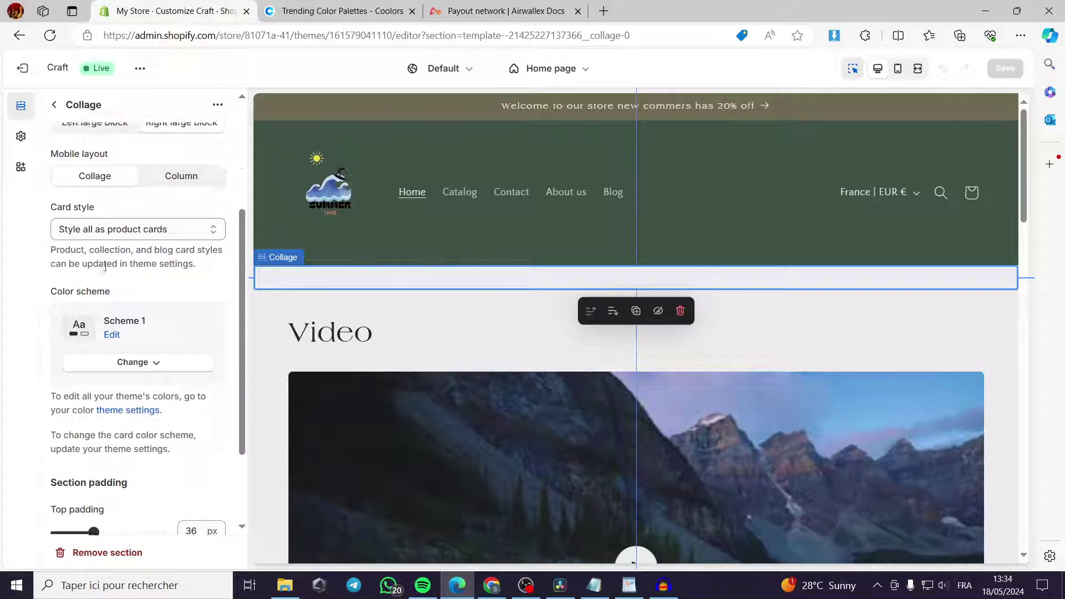
pyautogui.click(158, 293)
pyautogui.click(143, 389)
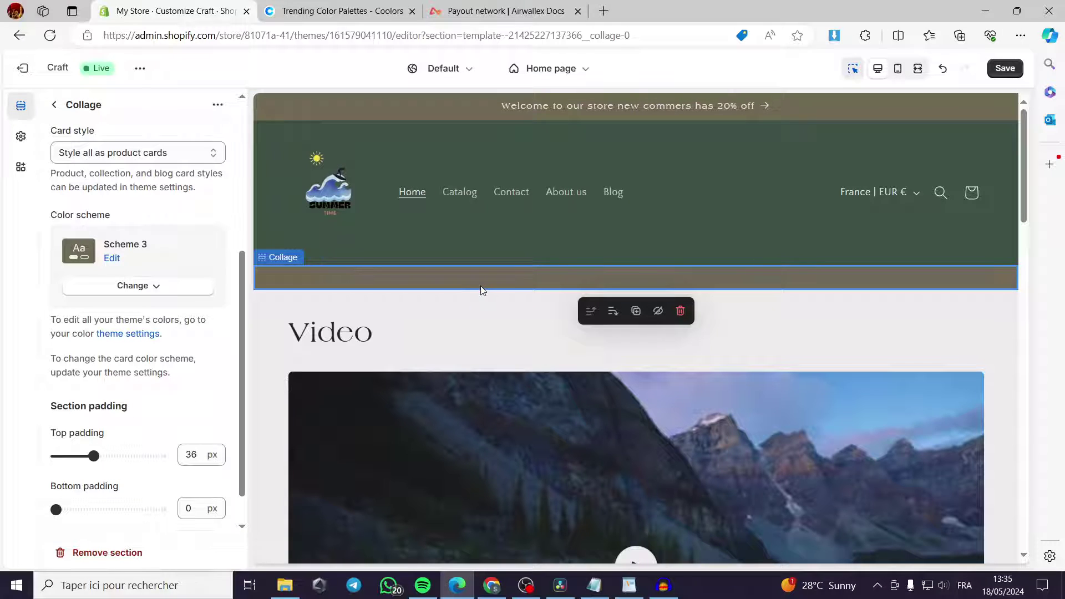
pyautogui.scroll(-1, 179, 331)
pyautogui.scroll(6, 154, 255)
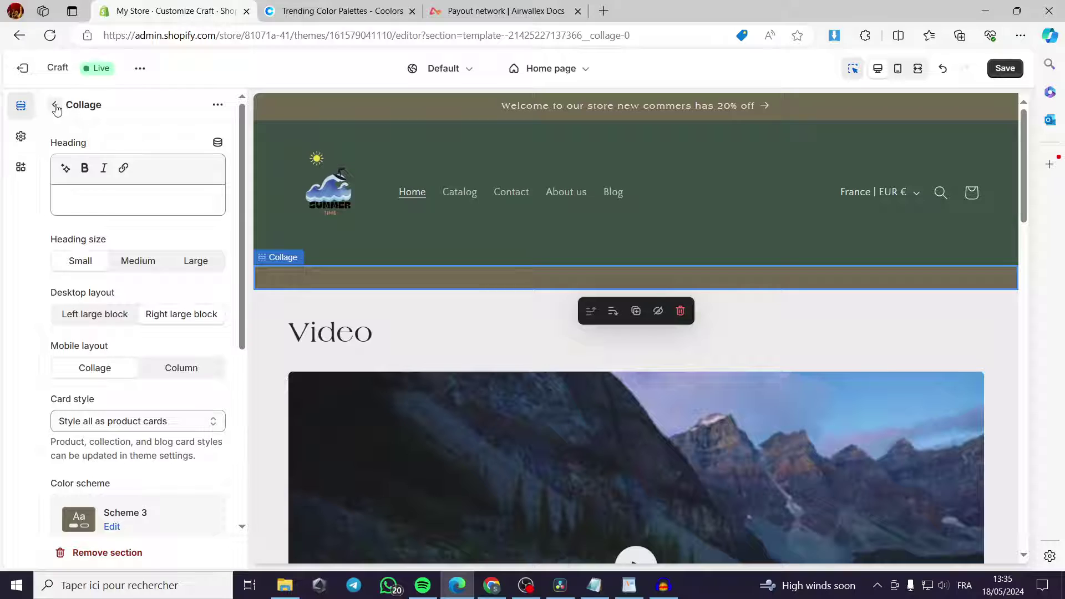
# Give the Collage section the heading "Presentation" and set the heading size to Large
pyautogui.click(100, 204)
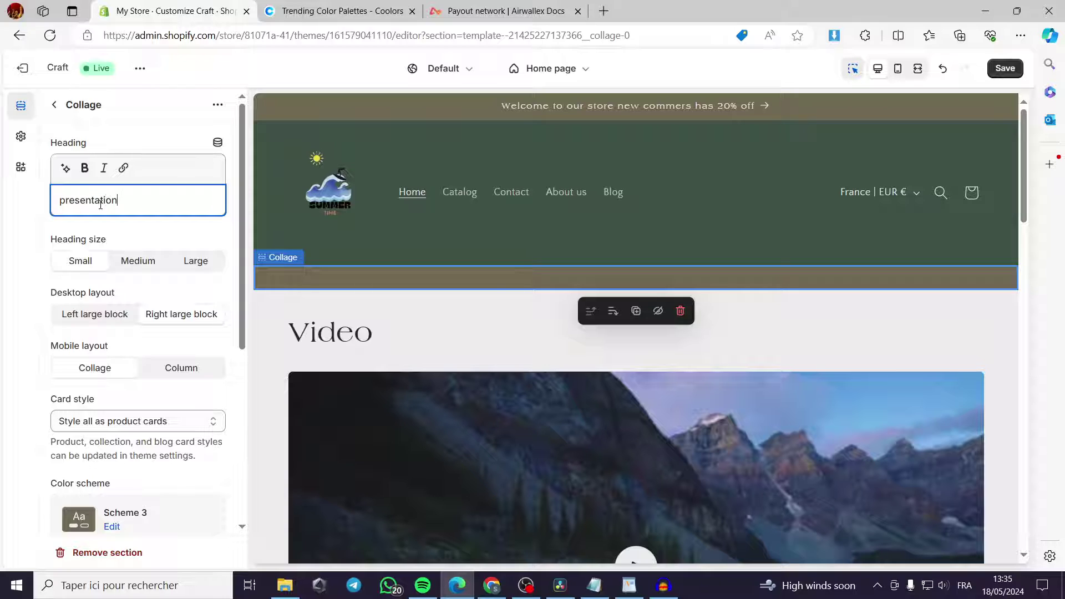
pyautogui.write('presentation')
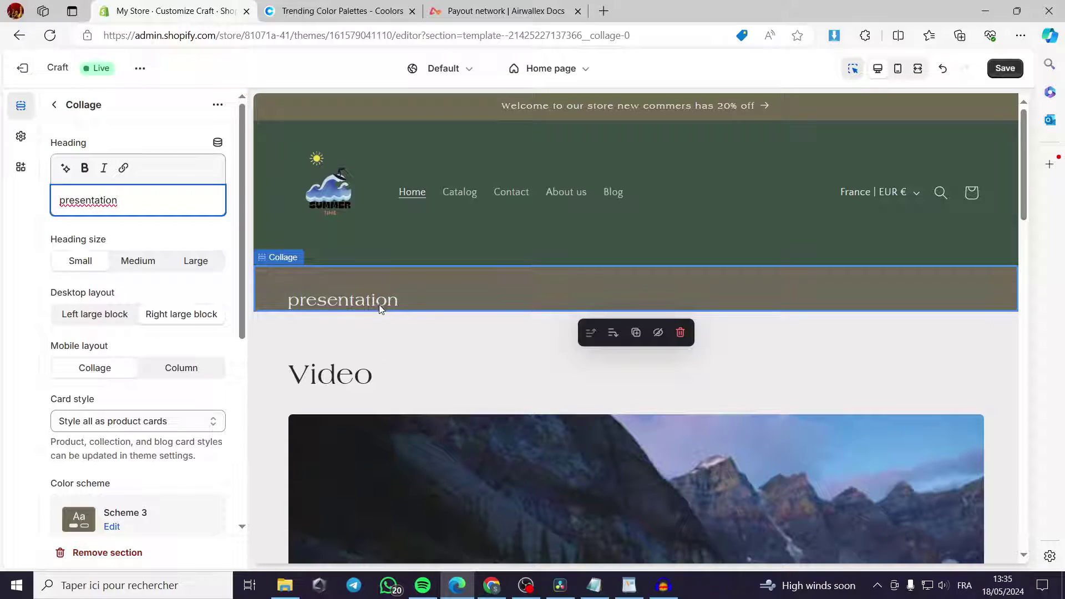
pyautogui.click(144, 263)
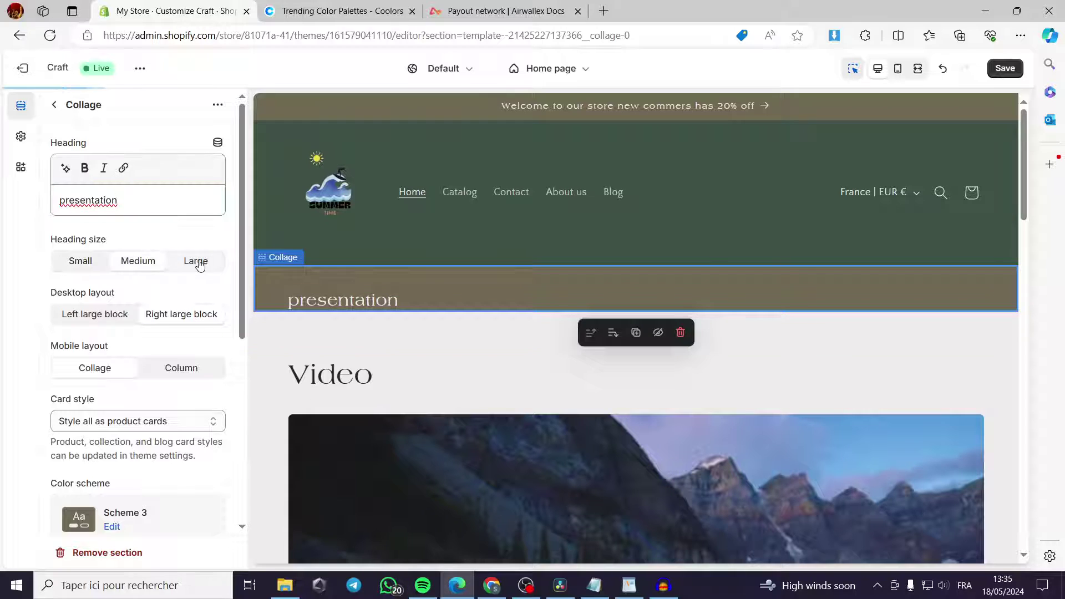
pyautogui.click(197, 262)
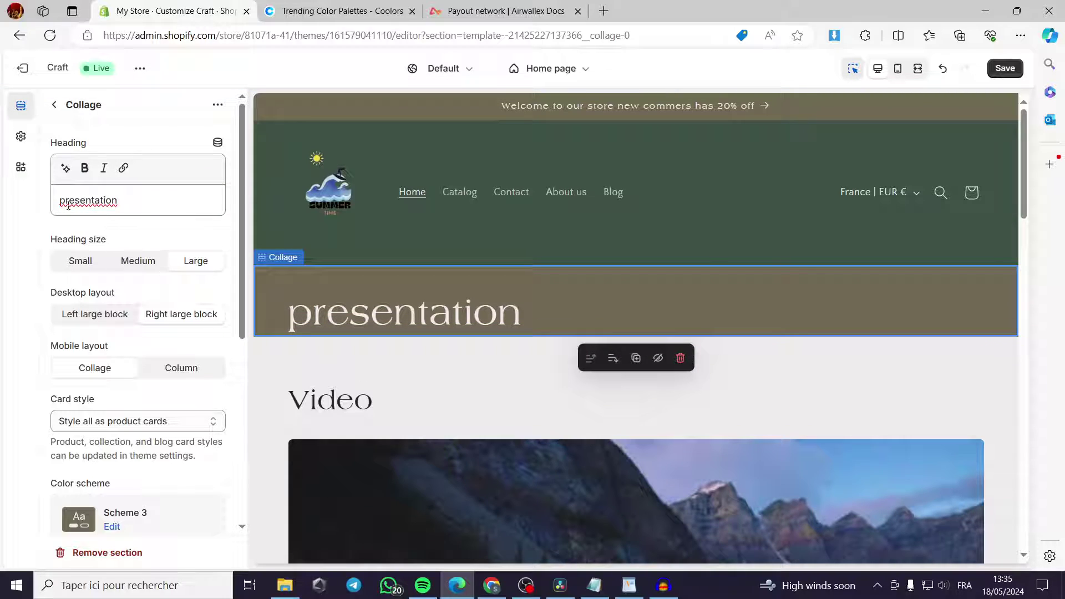
pyautogui.moveTo(60, 201); pyautogui.dragTo(63, 201)
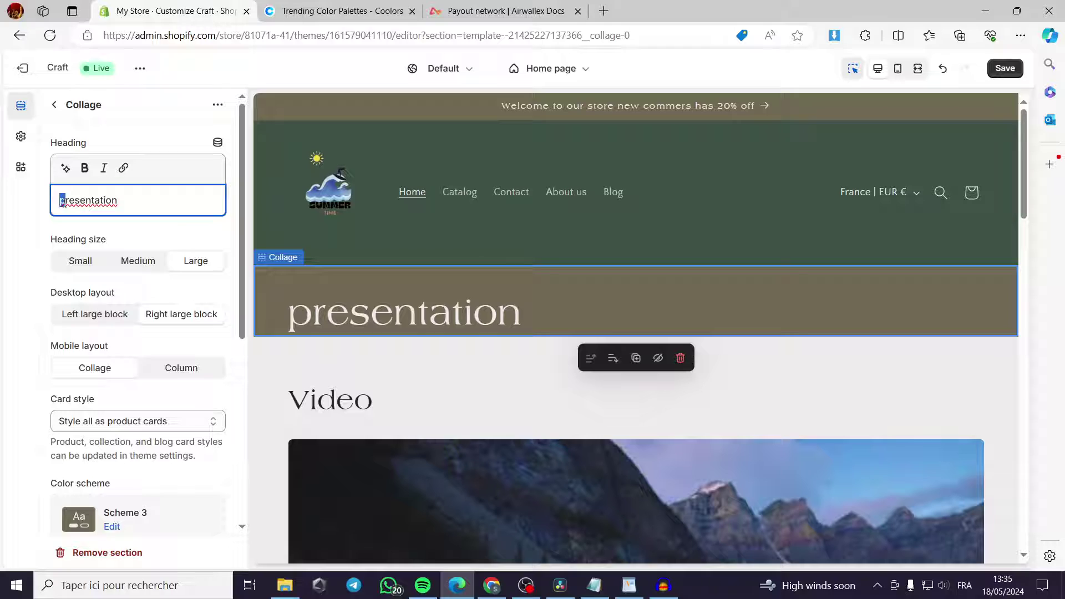
pyautogui.write('P')
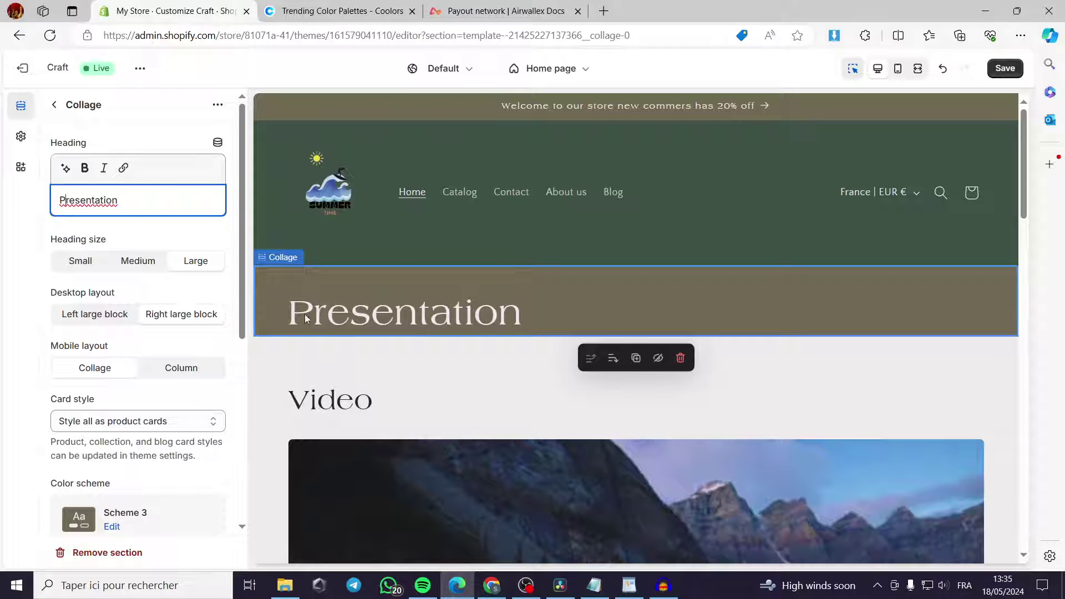
# Try an Image block with the Summer-removebg-preview picture in the Collage section, and remove the block again
pyautogui.click(54, 105)
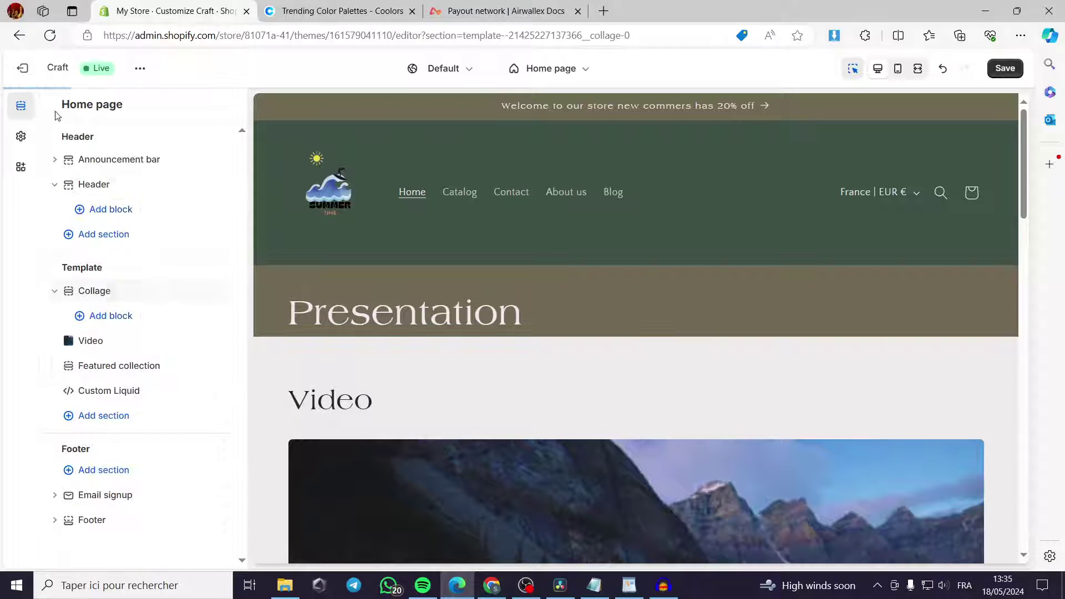
pyautogui.click(98, 318)
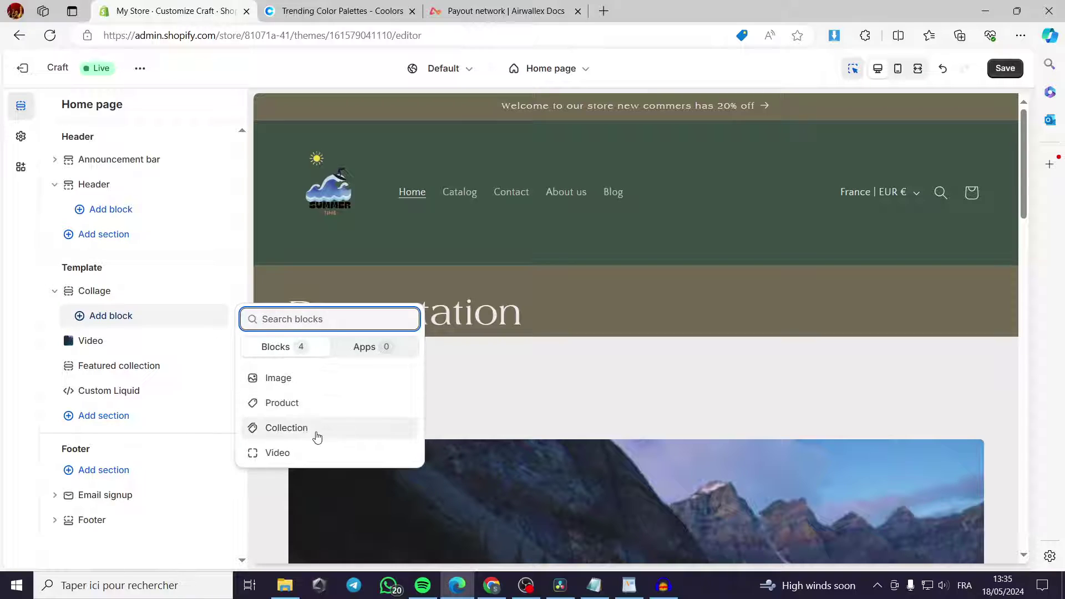
pyautogui.click(322, 381)
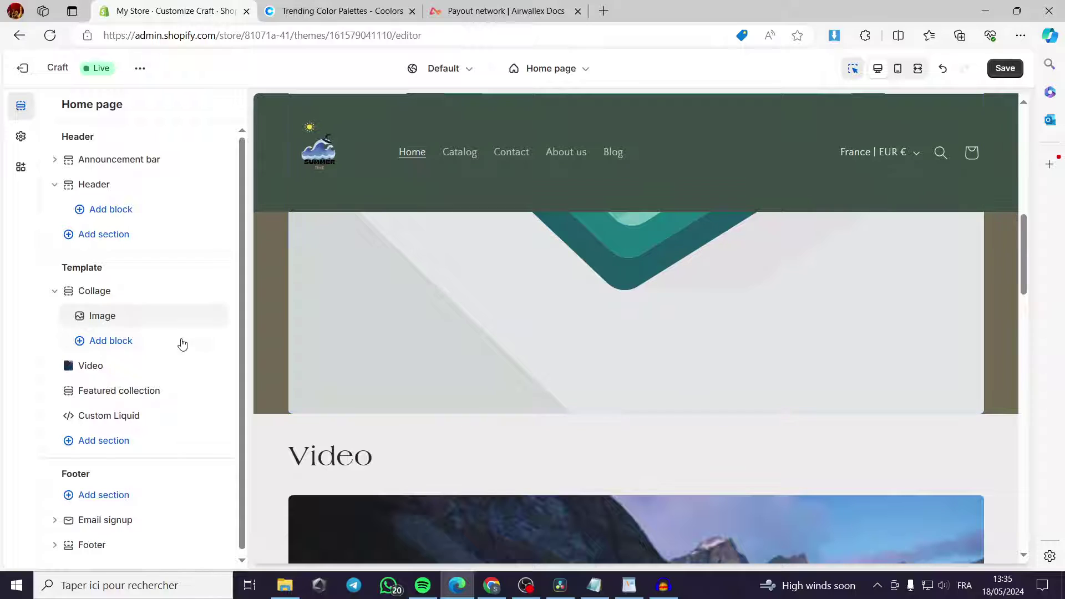
pyautogui.click(95, 319)
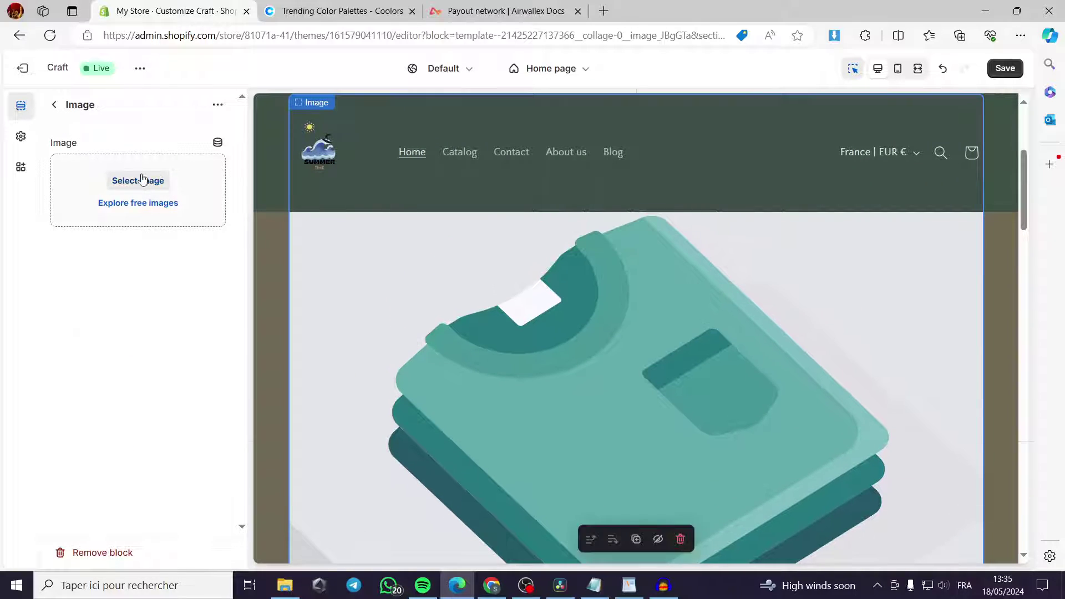
pyautogui.click(153, 183)
pyautogui.click(404, 316)
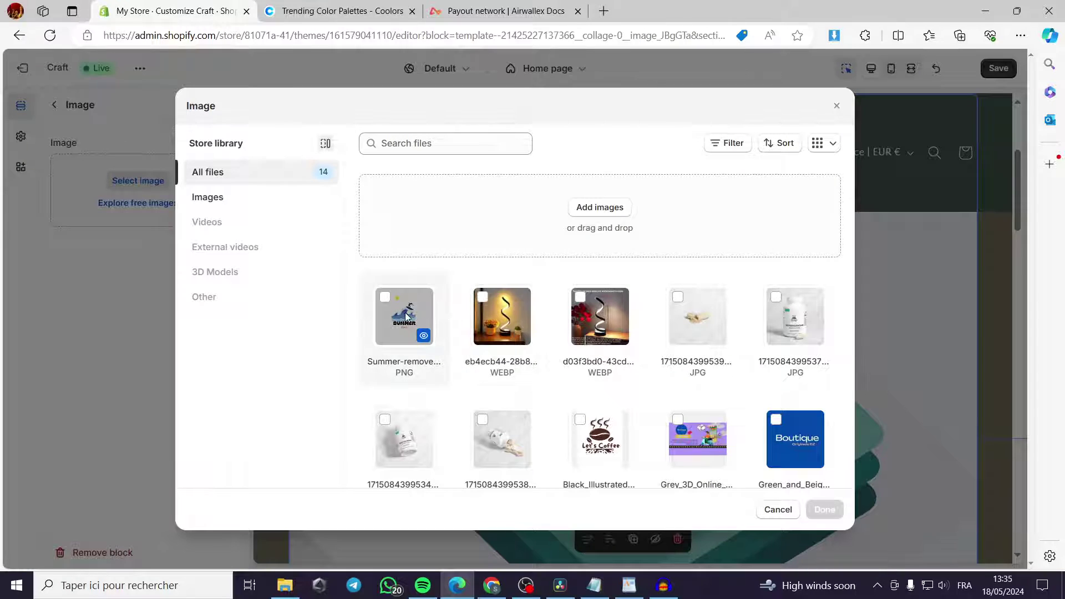
pyautogui.click(825, 510)
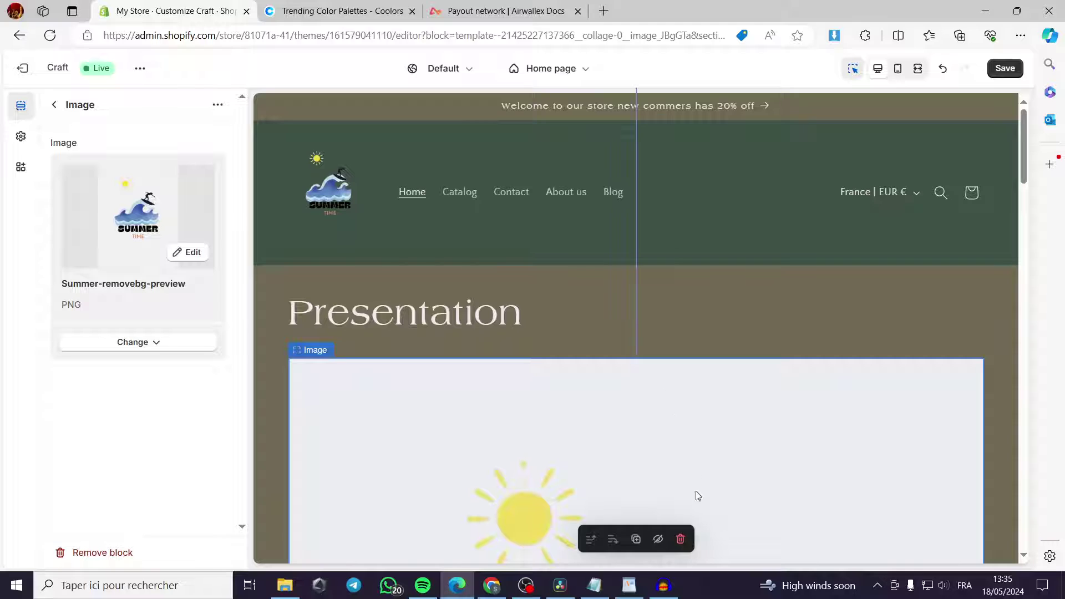
pyautogui.click(680, 539)
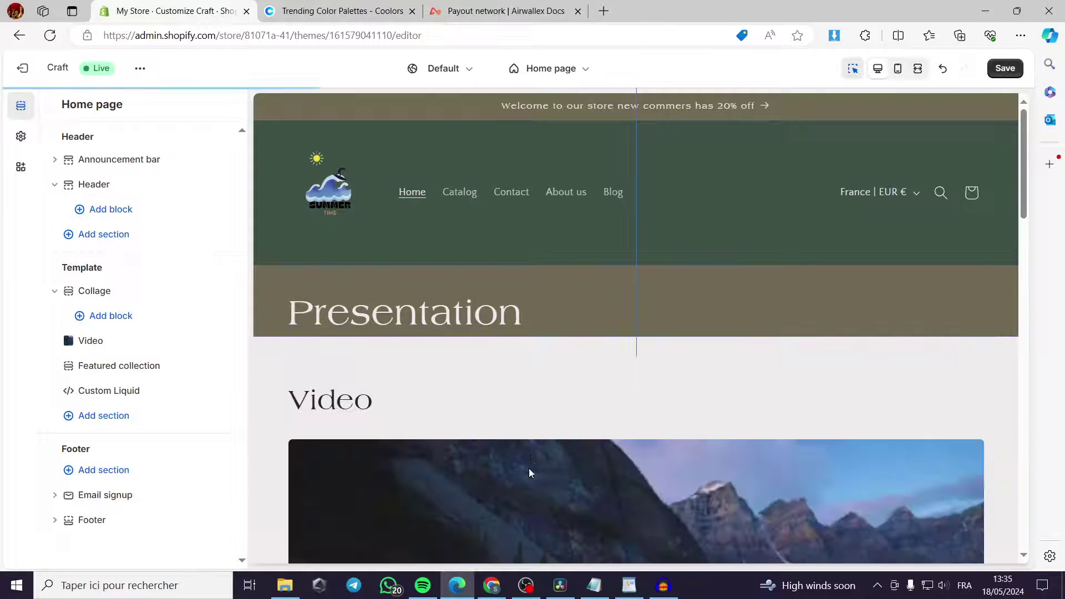
pyautogui.click(116, 328)
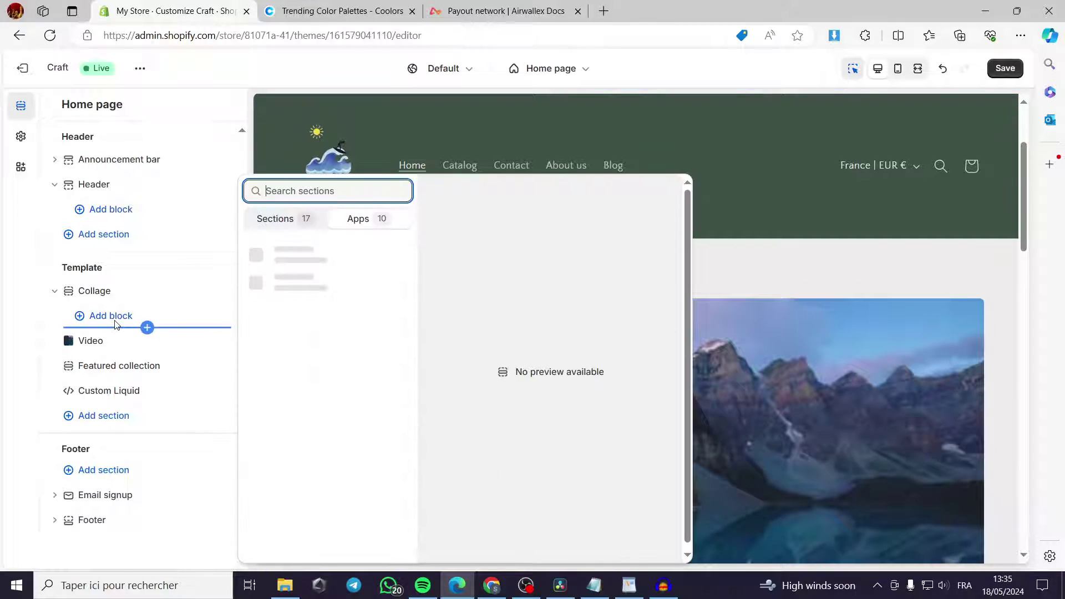
pyautogui.click(109, 317)
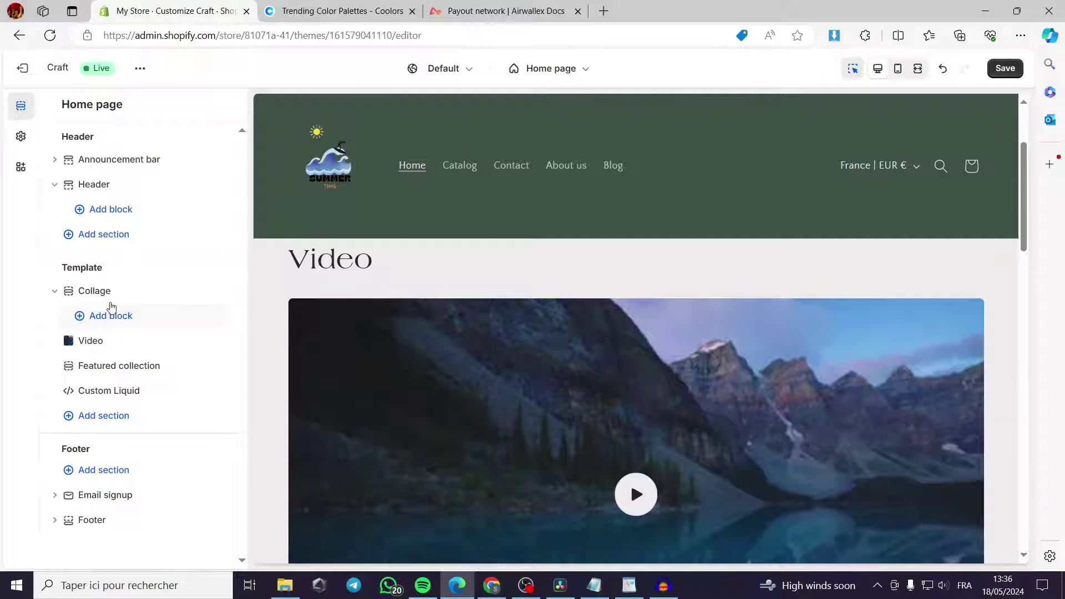
pyautogui.moveTo(119, 355)
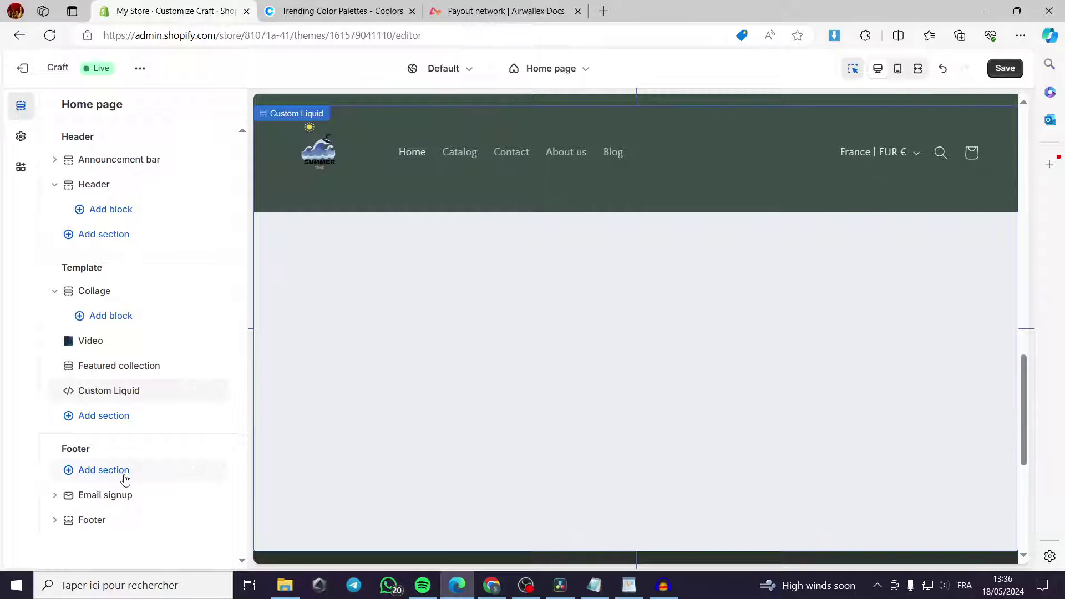
# Look over the Email signup section's settings and the sections that can be added to the footer group
pyautogui.moveTo(111, 492)
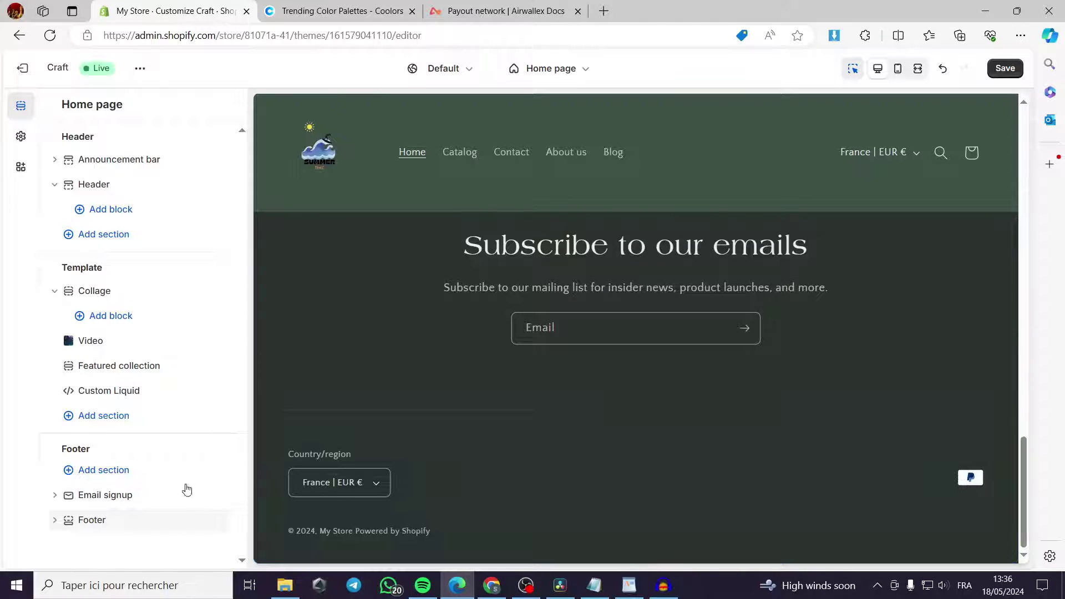
pyautogui.click(127, 498)
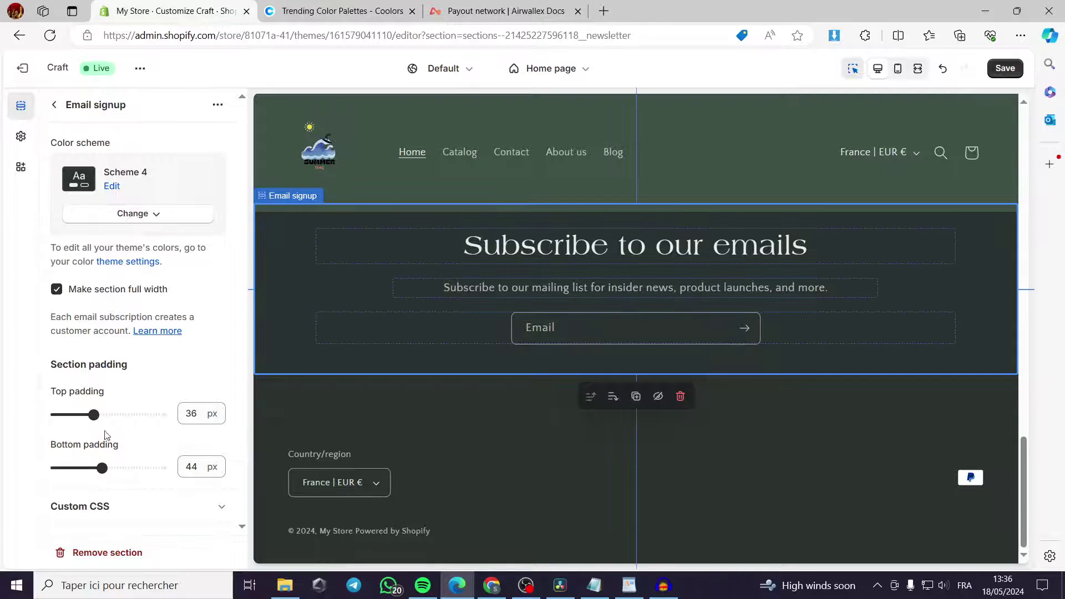
pyautogui.click(55, 106)
pyautogui.scroll(-3, 157, 474)
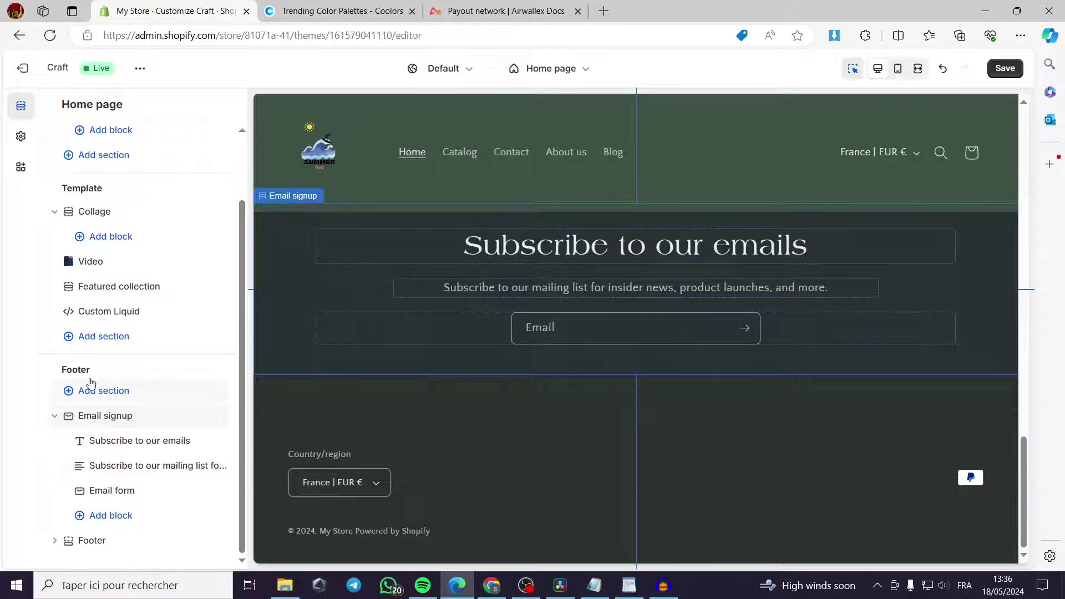
pyautogui.click(103, 392)
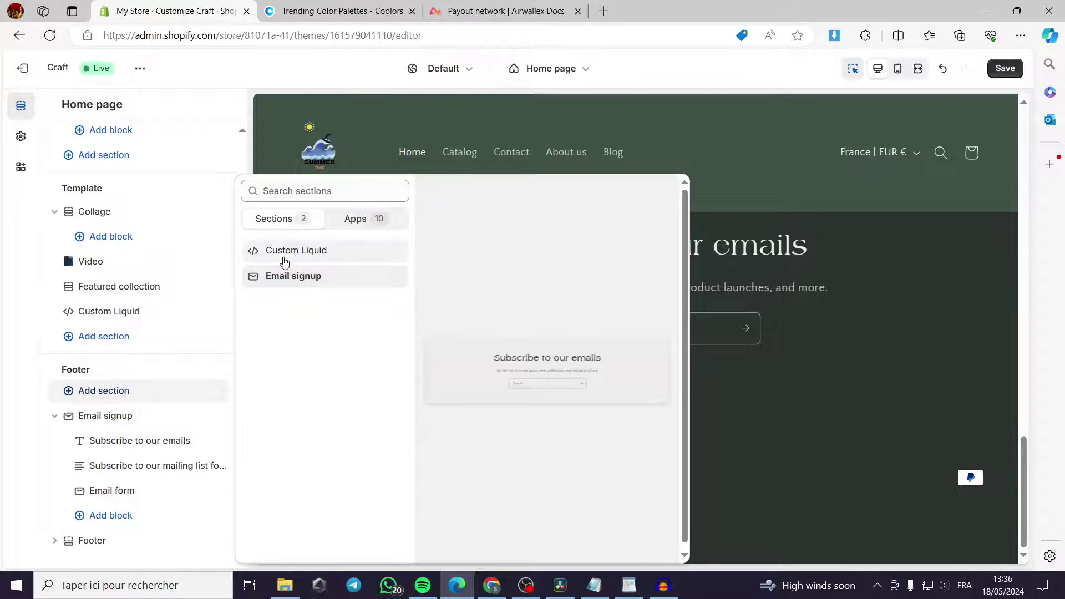
pyautogui.click(106, 541)
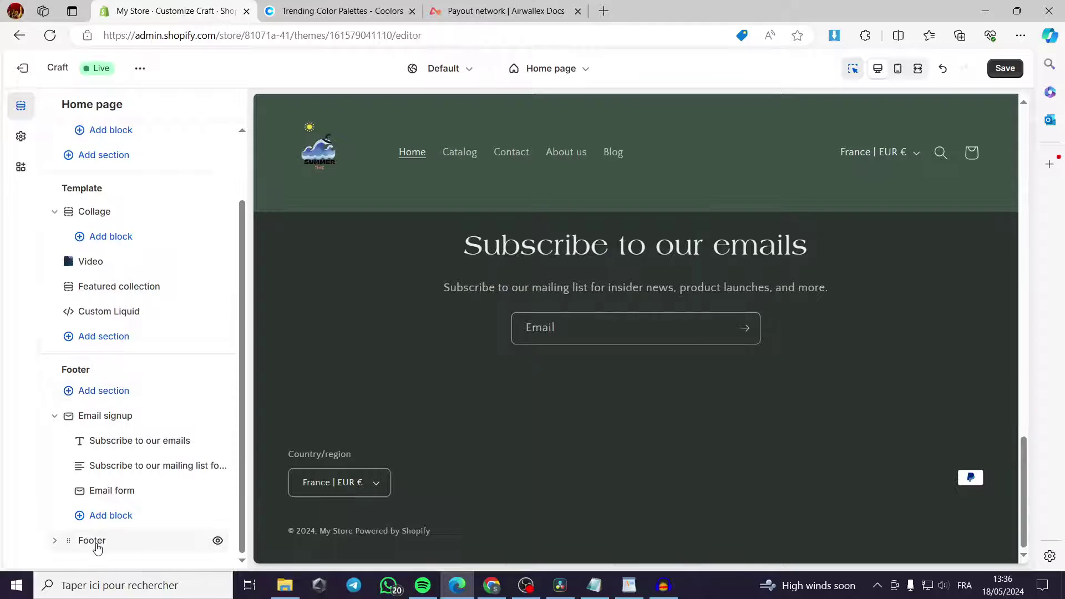
# Change the Footer section's email signup heading to "Join our newsletters" and turn on showing the email signup
pyautogui.click(93, 541)
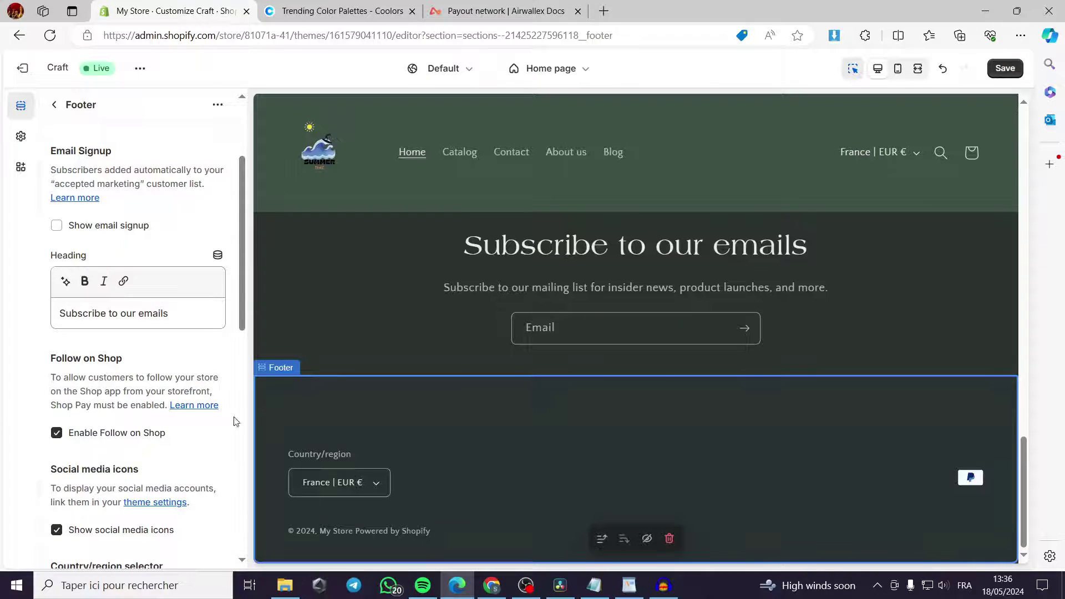
pyautogui.click(56, 226)
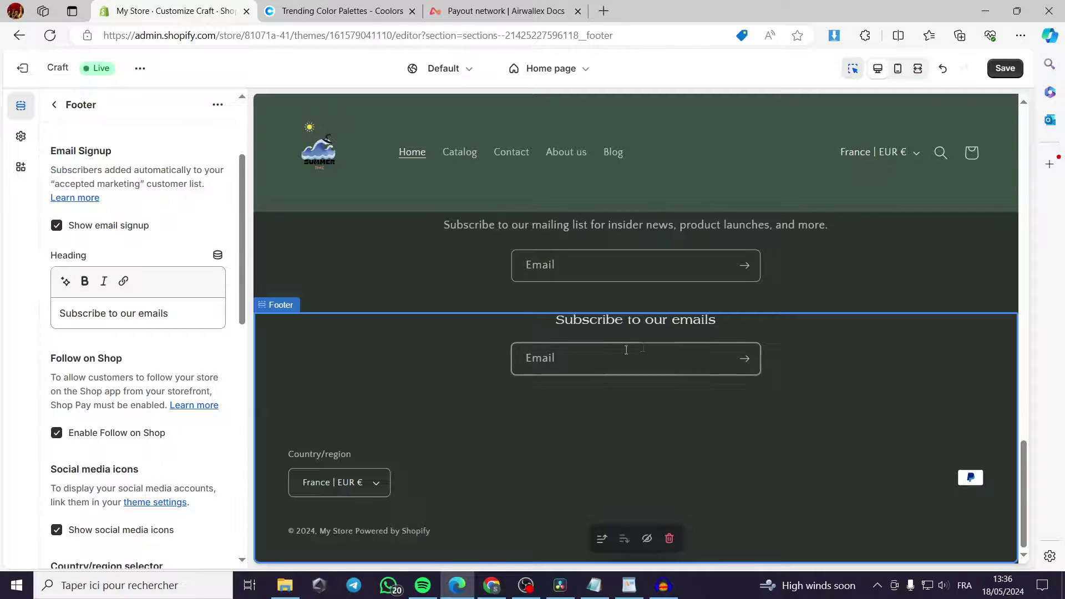
pyautogui.click(57, 225)
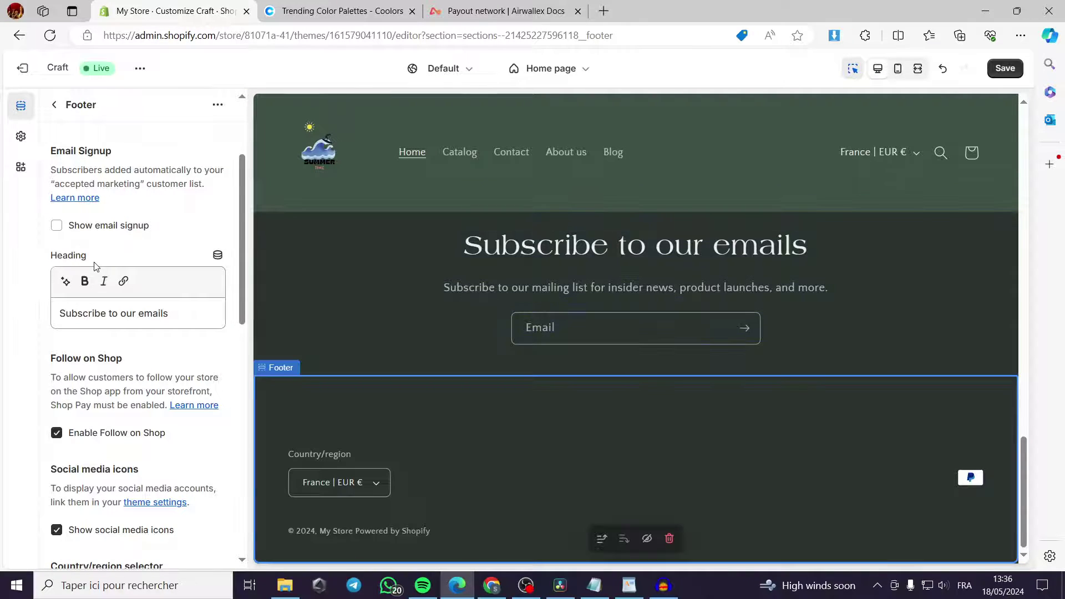
pyautogui.click(179, 318)
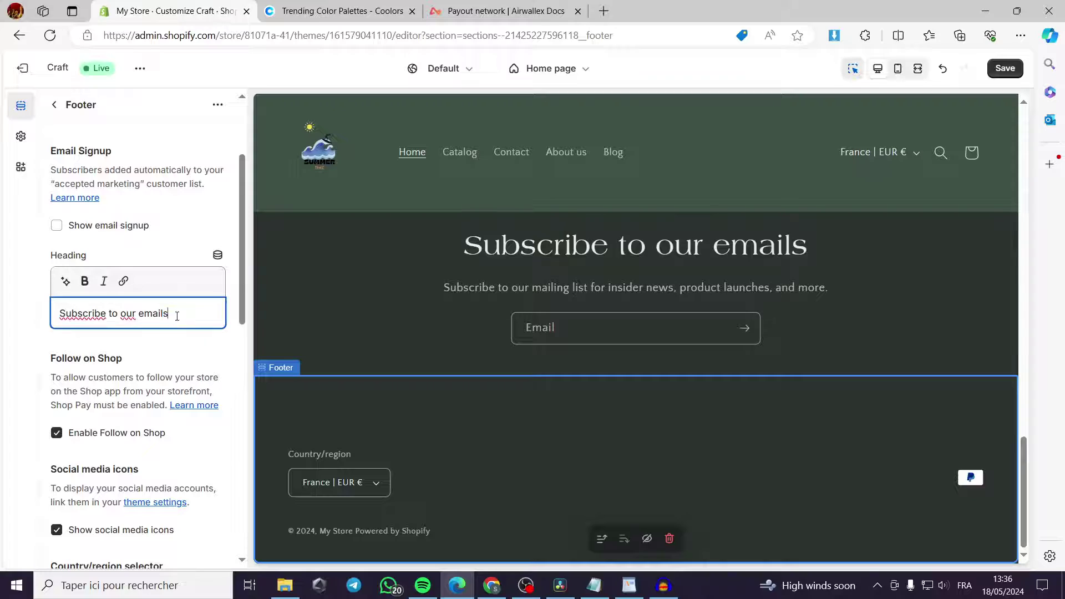
pyautogui.moveTo(178, 318); pyautogui.dragTo(66, 314)
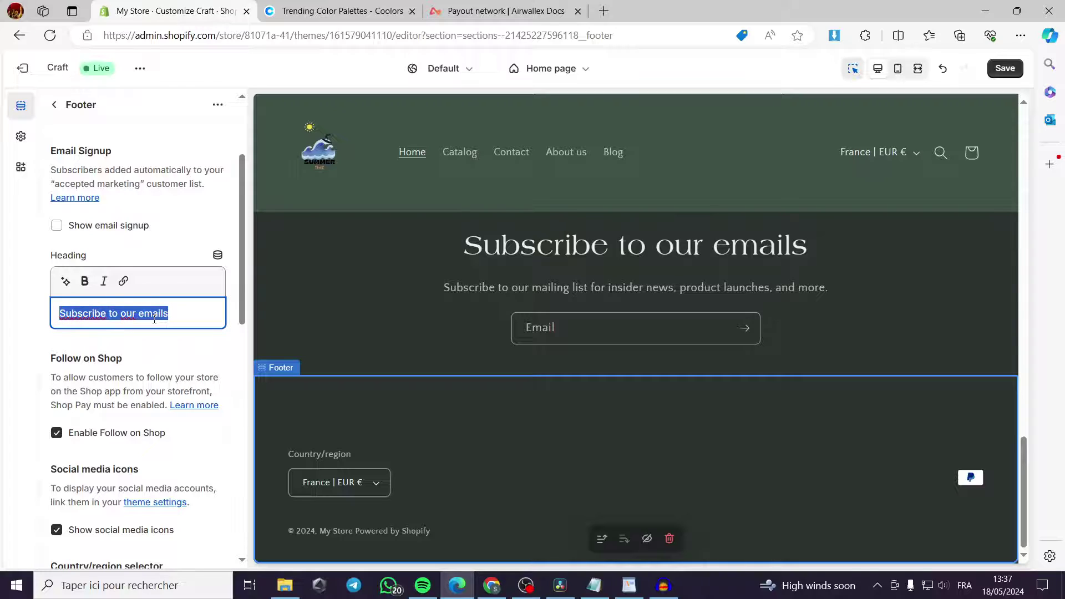
pyautogui.write('Join our ne')
pyautogui.write('wslette')
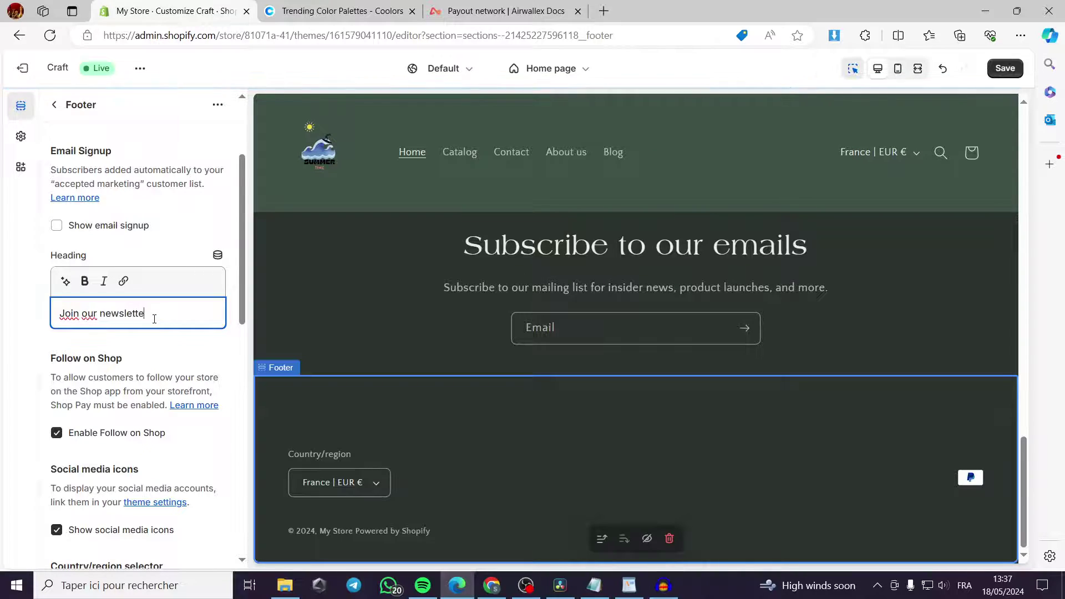
pyautogui.write('rs')
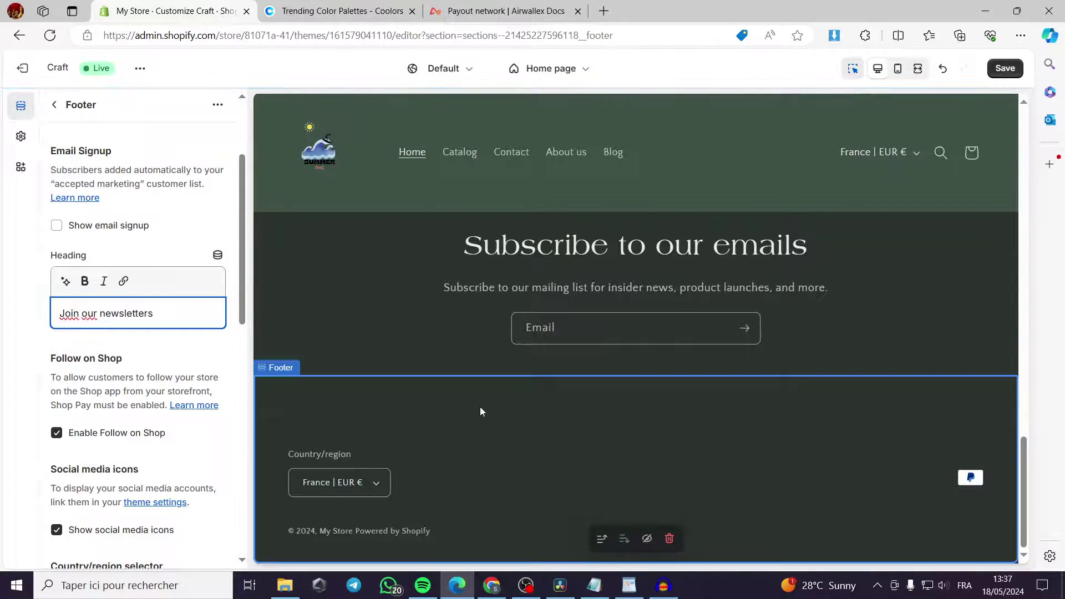
pyautogui.click(57, 225)
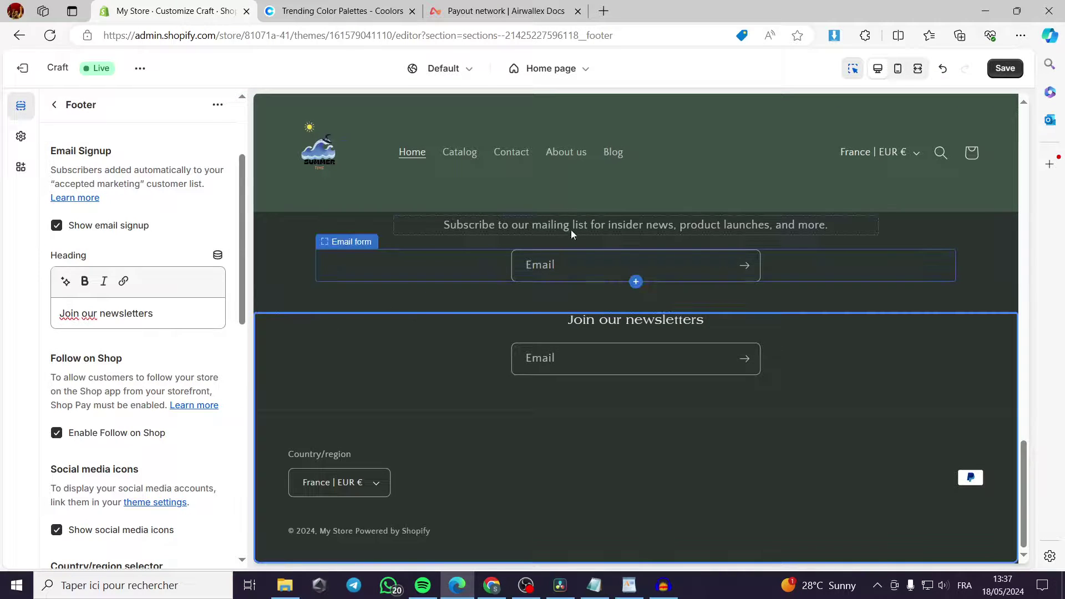
# Remove the separate Email signup section from the footer group
pyautogui.click(887, 290)
pyautogui.click(683, 332)
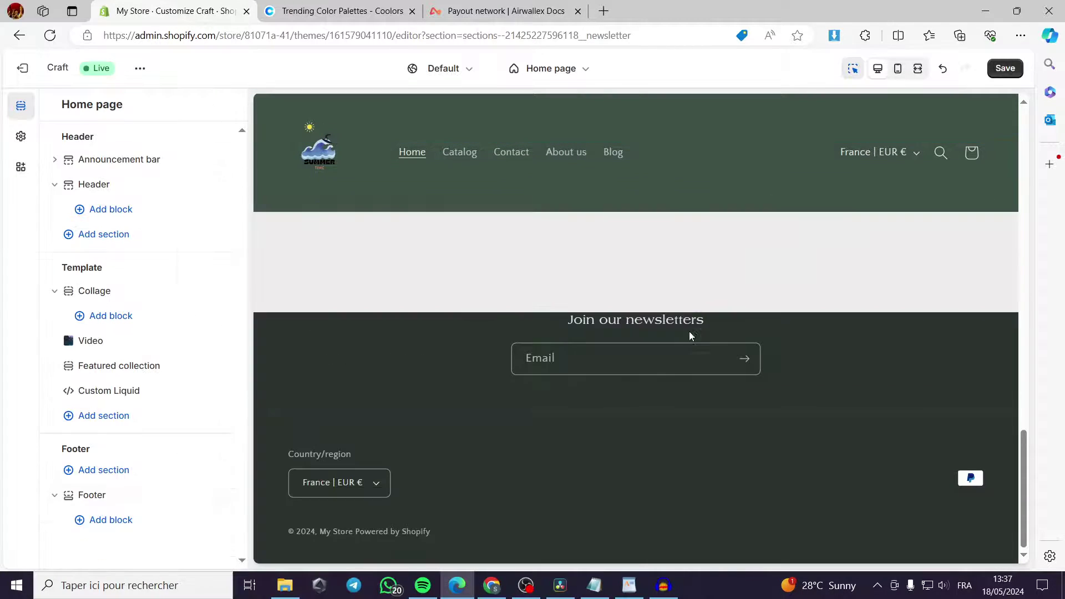
# Remove the Custom Liquid section from the home page template
pyautogui.click(583, 252)
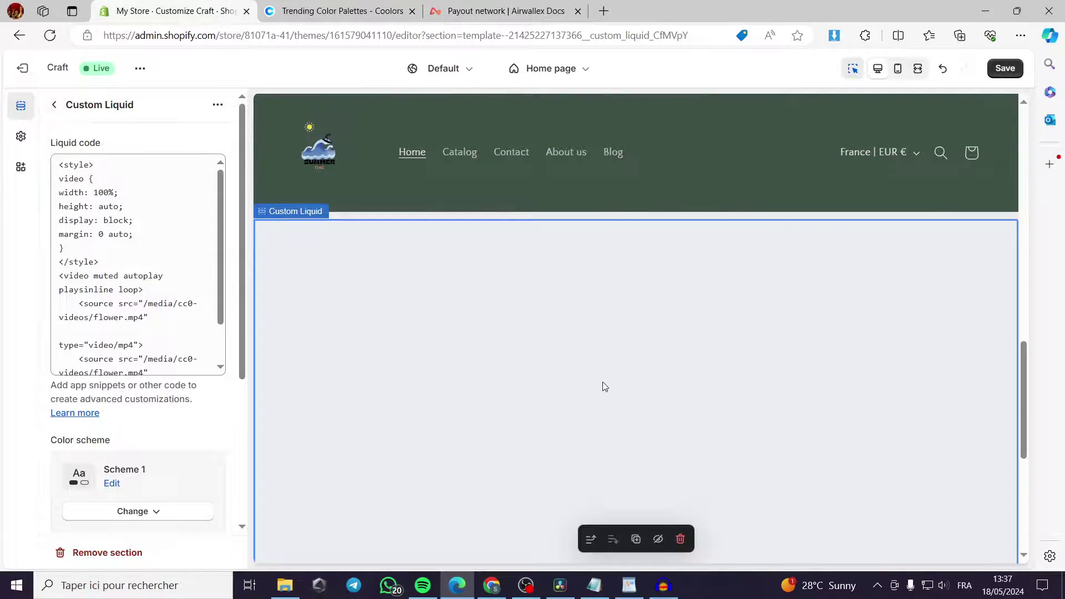
pyautogui.click(681, 539)
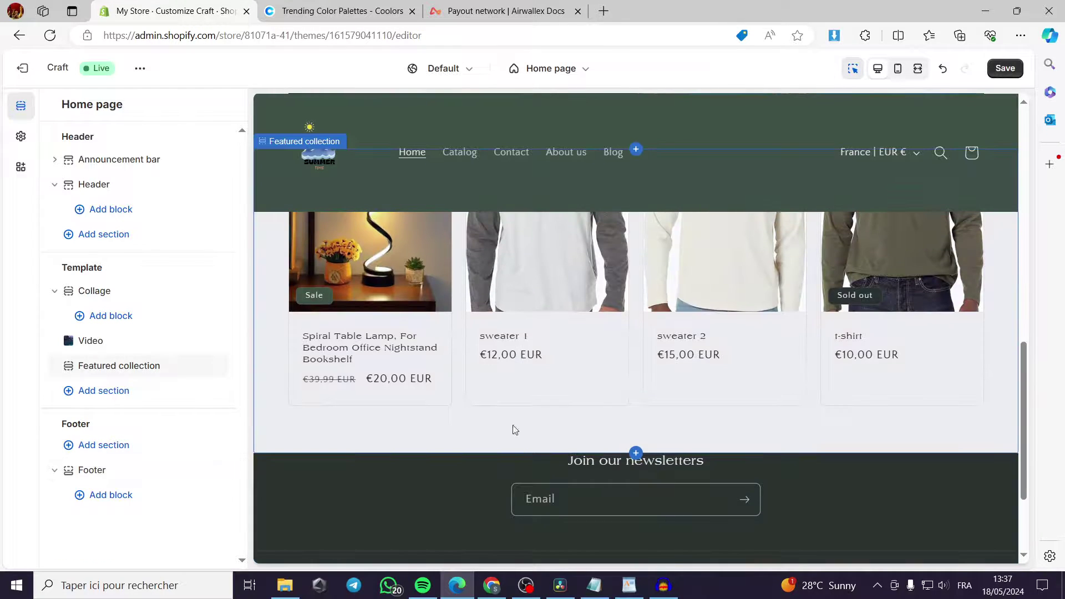
# Add a Brand information block to the Footer section and check its social media icon settings
pyautogui.scroll(-3, 610, 413)
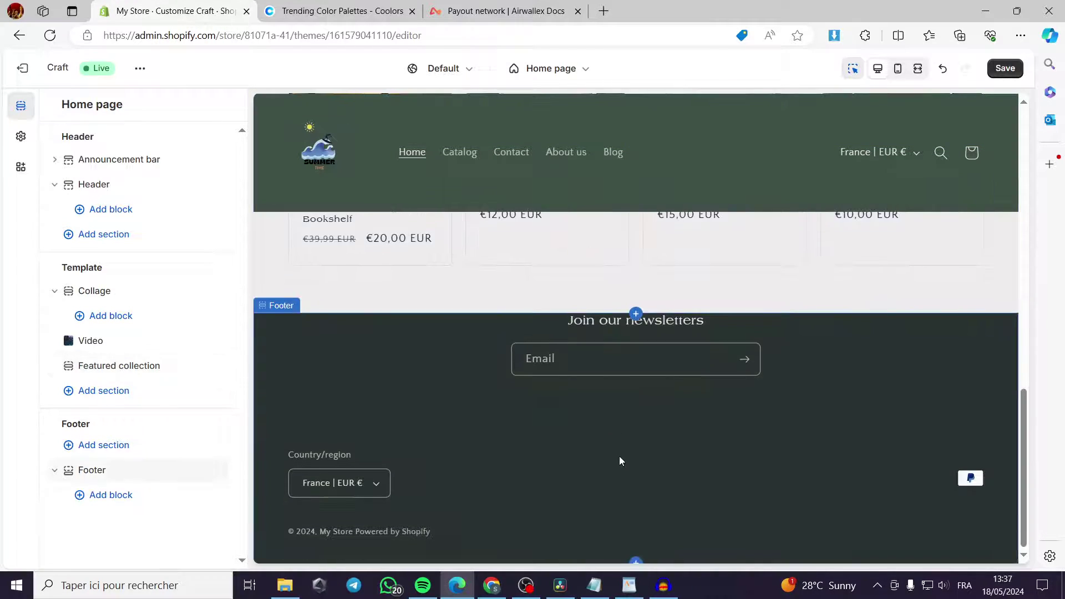
pyautogui.click(512, 444)
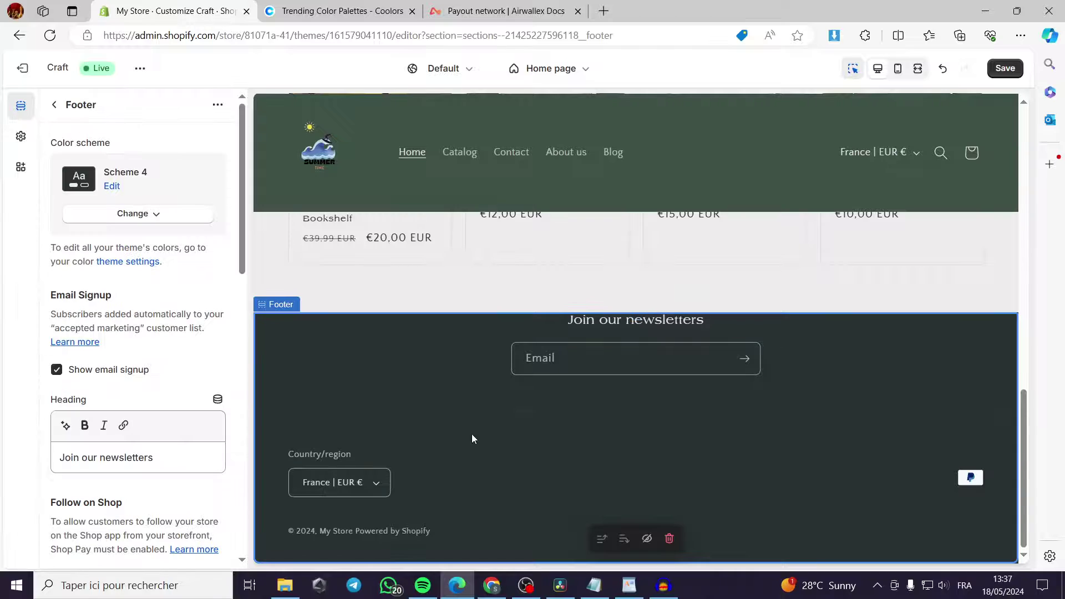
pyautogui.click(55, 106)
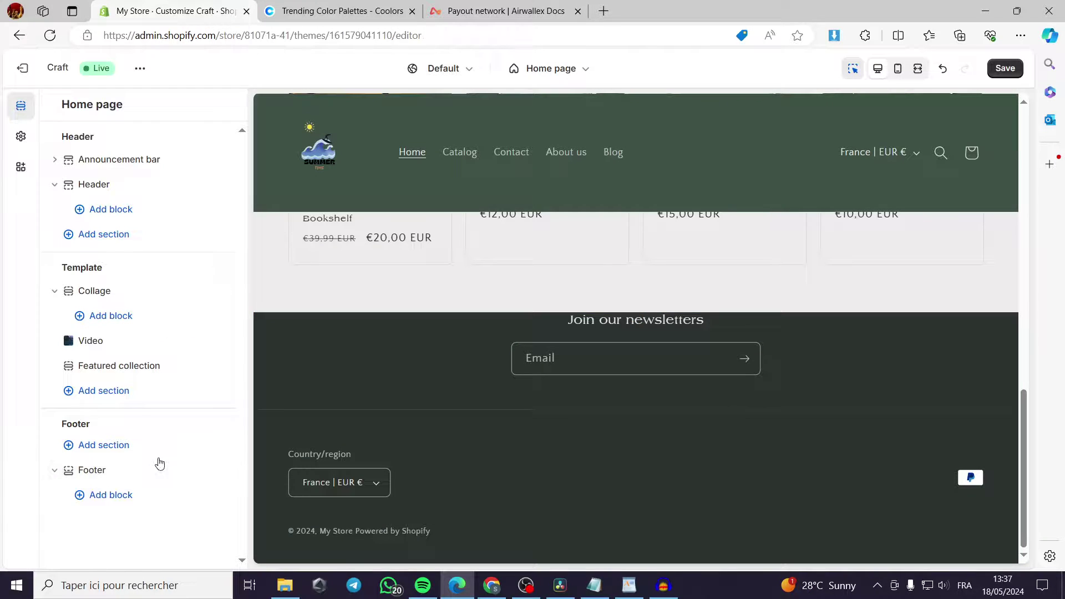
pyautogui.click(126, 502)
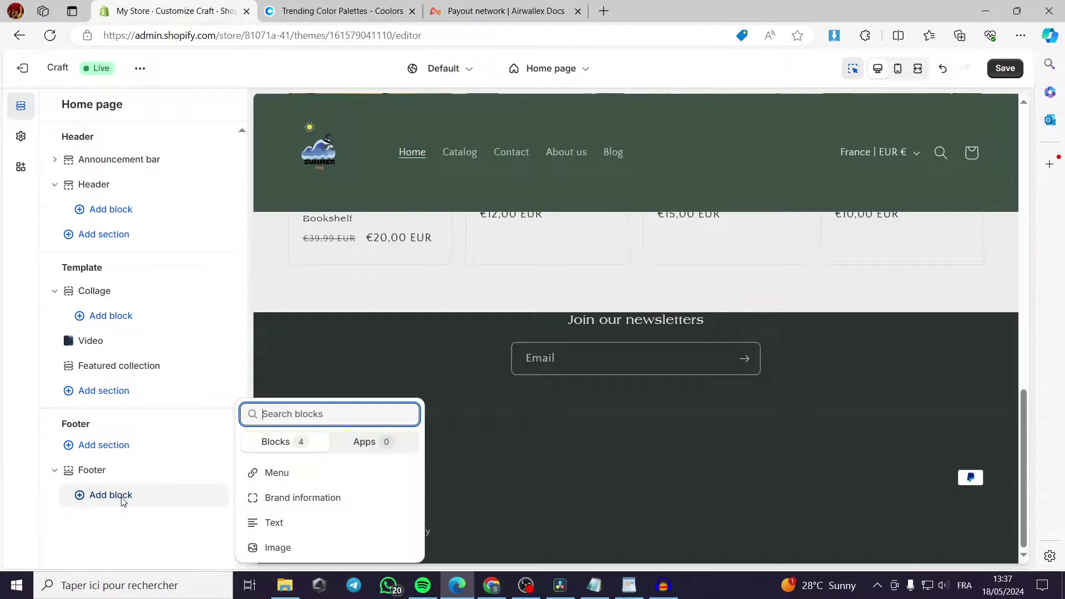
pyautogui.click(291, 498)
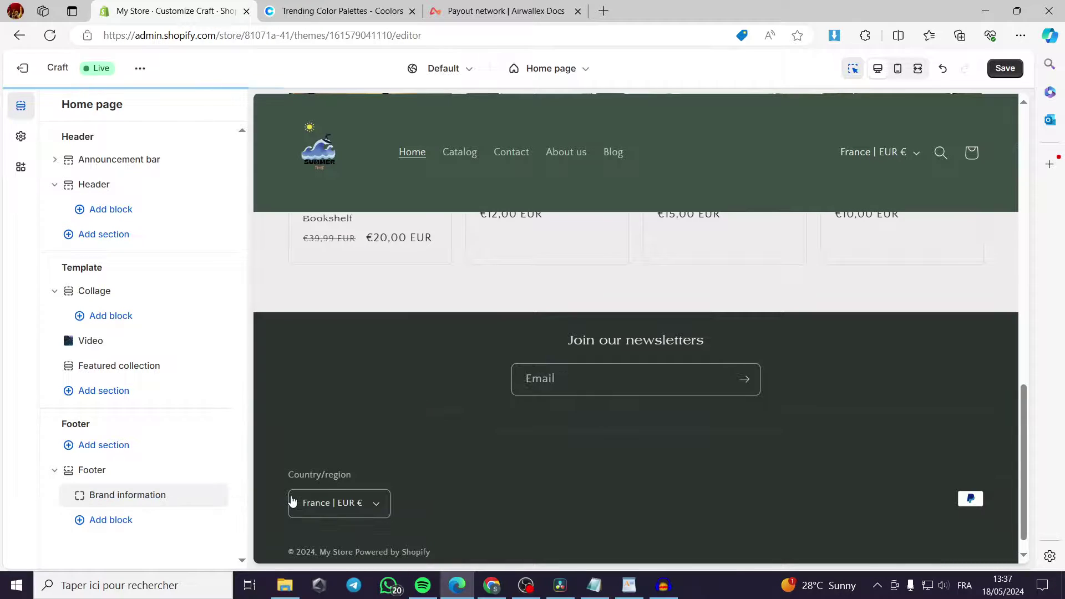
pyautogui.click(113, 501)
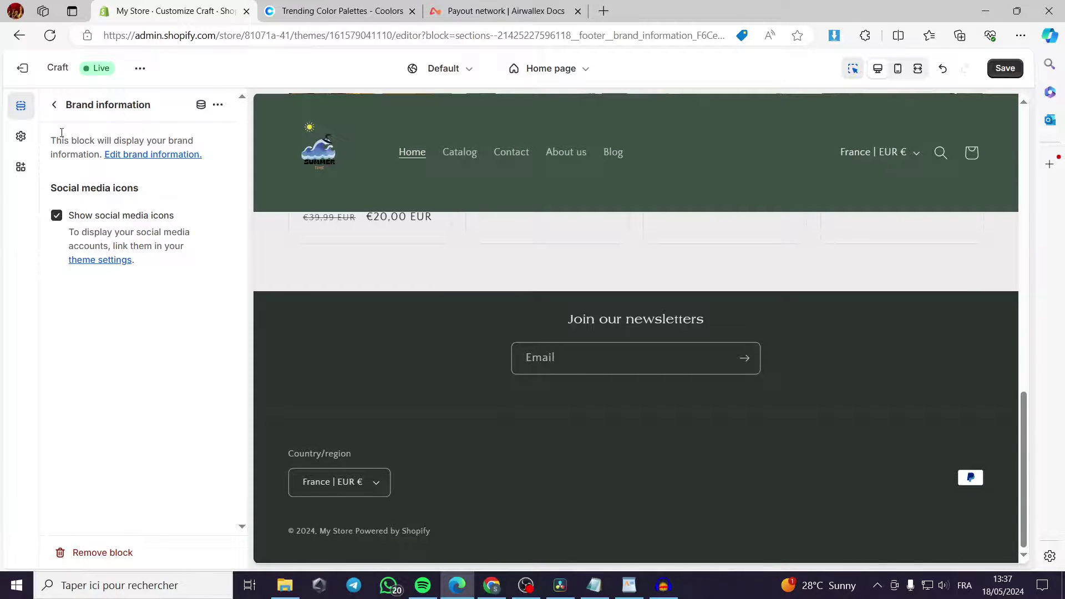
pyautogui.click(58, 109)
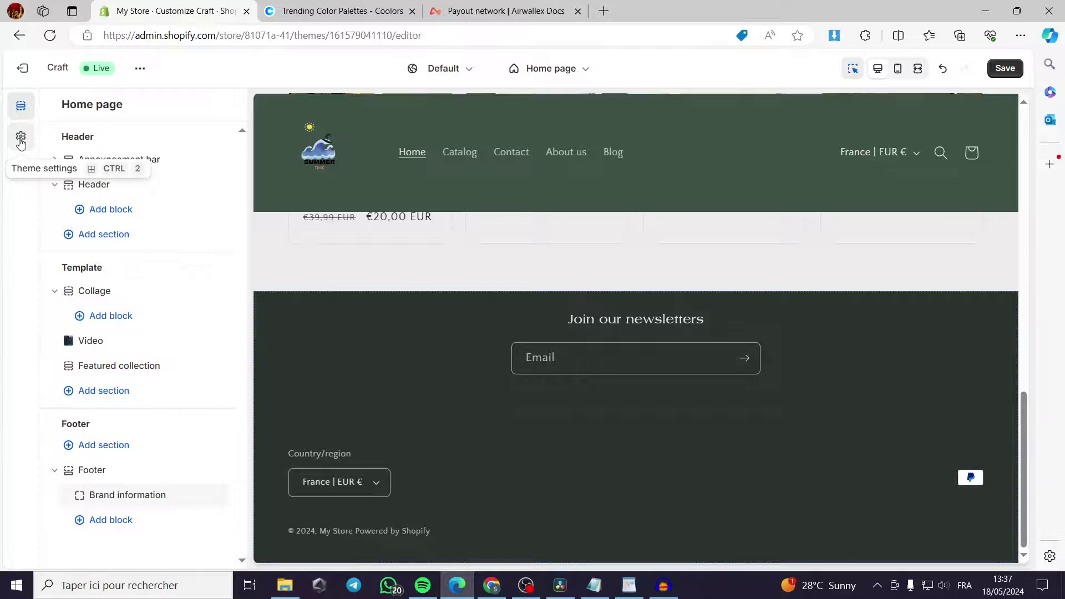
# Look over the Logo and Colors categories in the theme settings, including the favicon image and color schemes
pyautogui.click(20, 140)
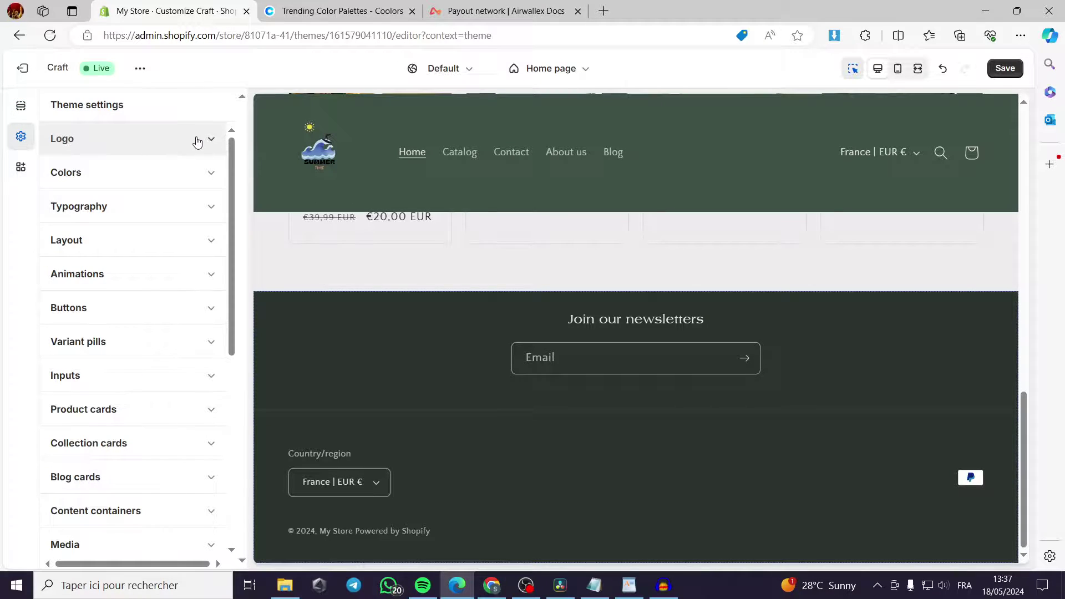
pyautogui.click(224, 140)
pyautogui.scroll(-5, 178, 299)
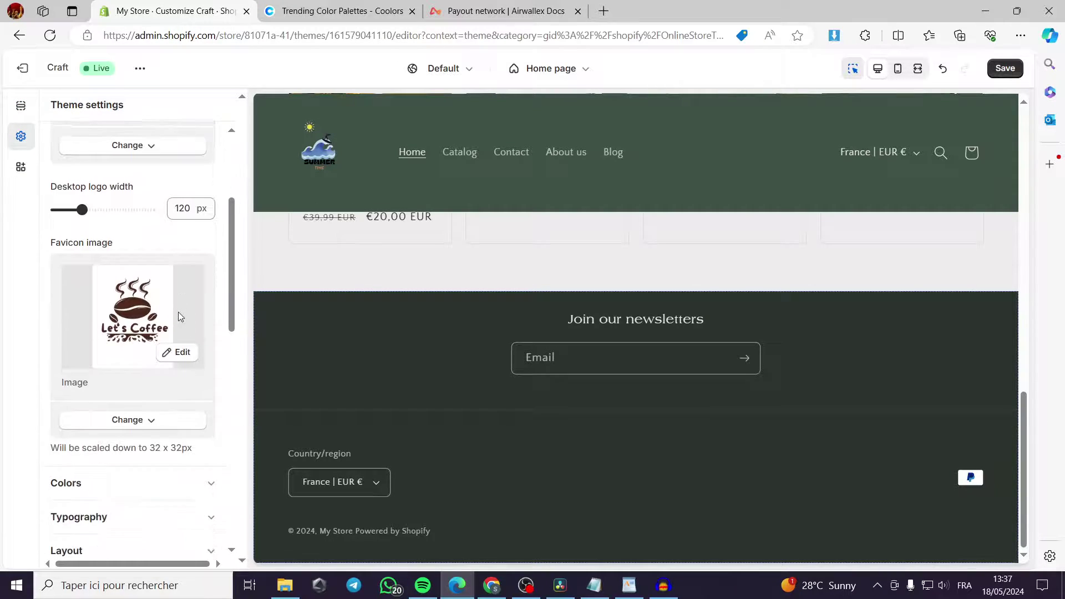
pyautogui.scroll(6, 172, 289)
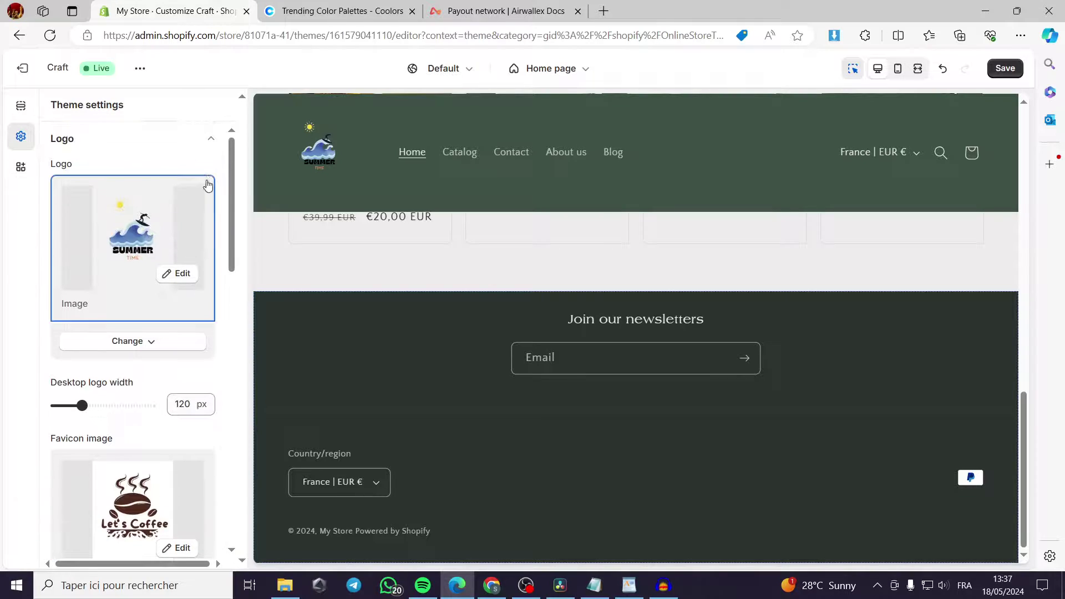
pyautogui.click(221, 139)
pyautogui.click(211, 173)
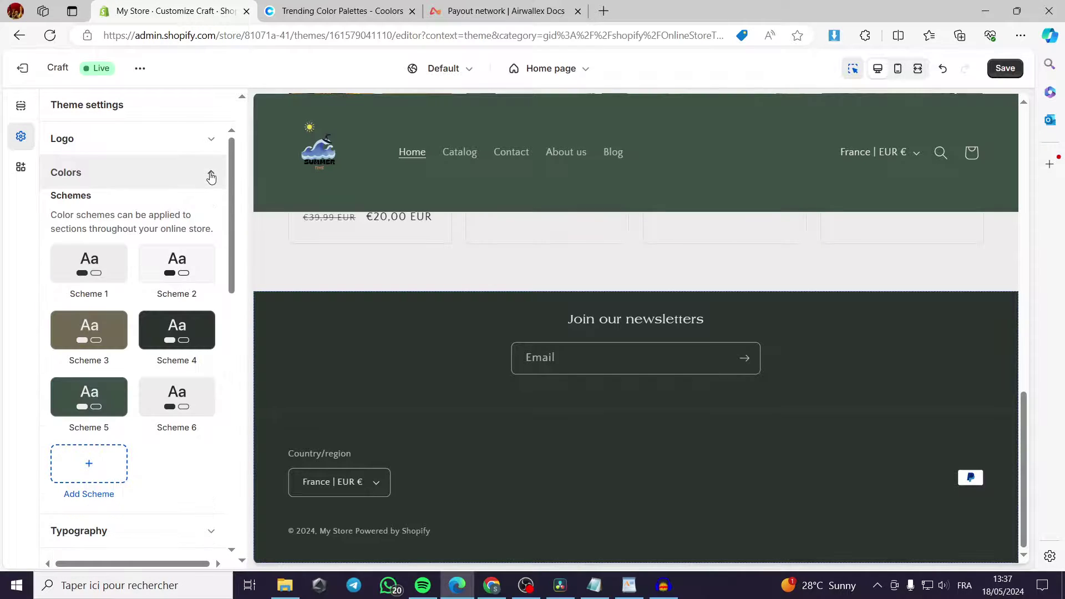
pyautogui.scroll(1, 211, 176)
pyautogui.rightClick(211, 175)
pyautogui.click(210, 177)
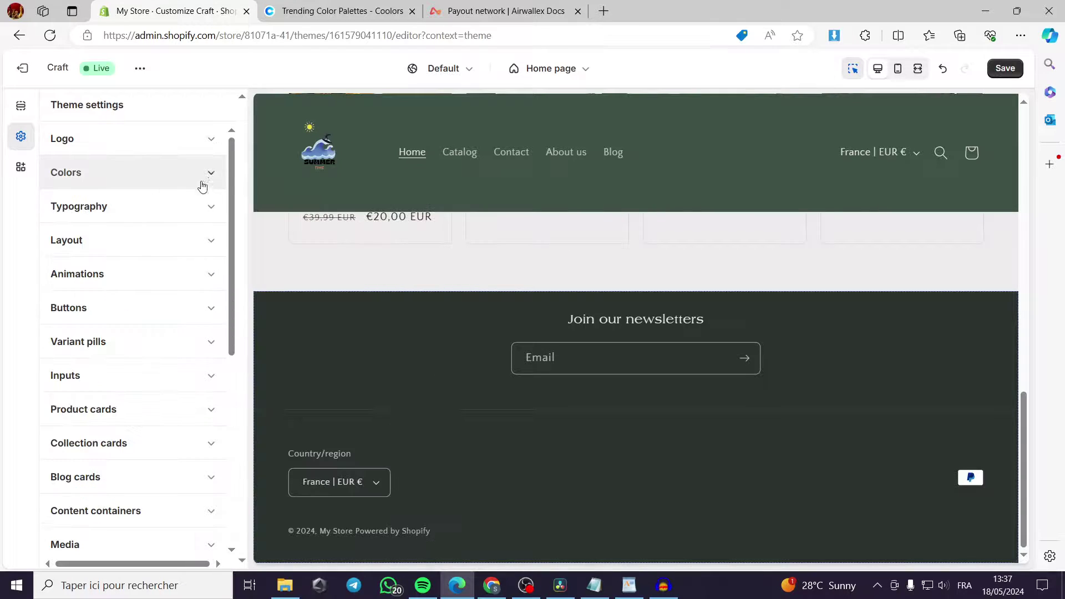
# Review the theme's Typography fonts and the Layout options for page width, section spacing and grid
pyautogui.click(214, 209)
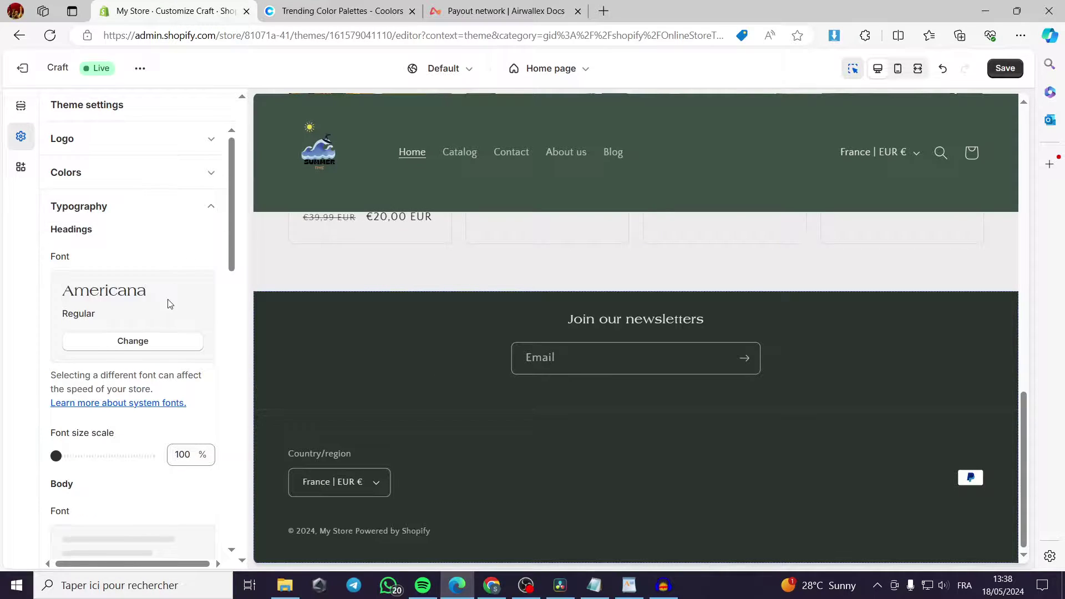
pyautogui.scroll(-3, 166, 310)
pyautogui.scroll(2, 343, 371)
pyautogui.scroll(2, 224, 238)
pyautogui.scroll(5, 233, 142)
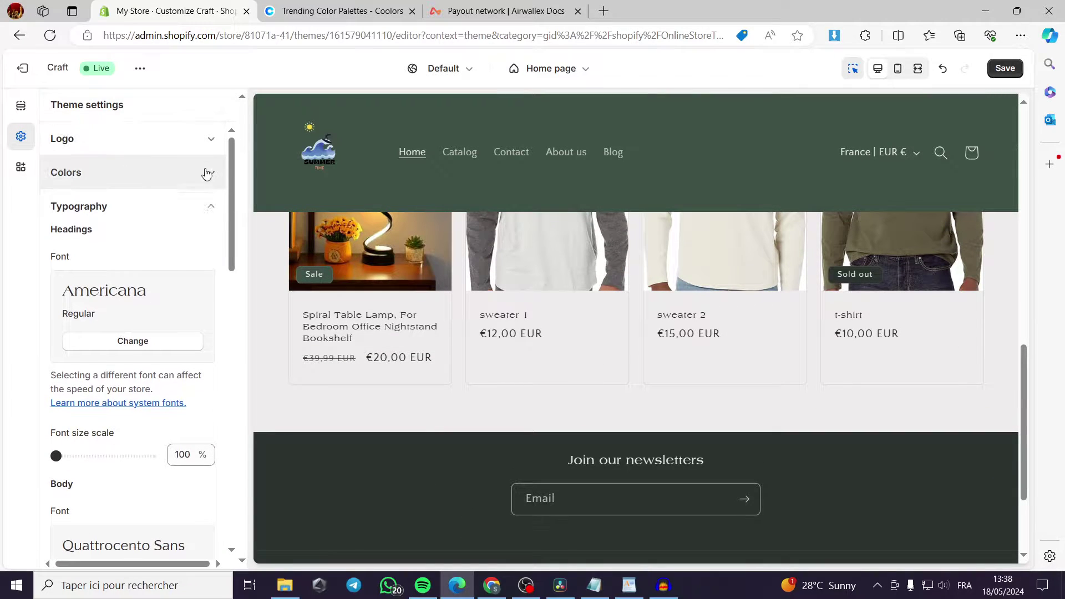
pyautogui.click(211, 208)
pyautogui.scroll(-2, 193, 263)
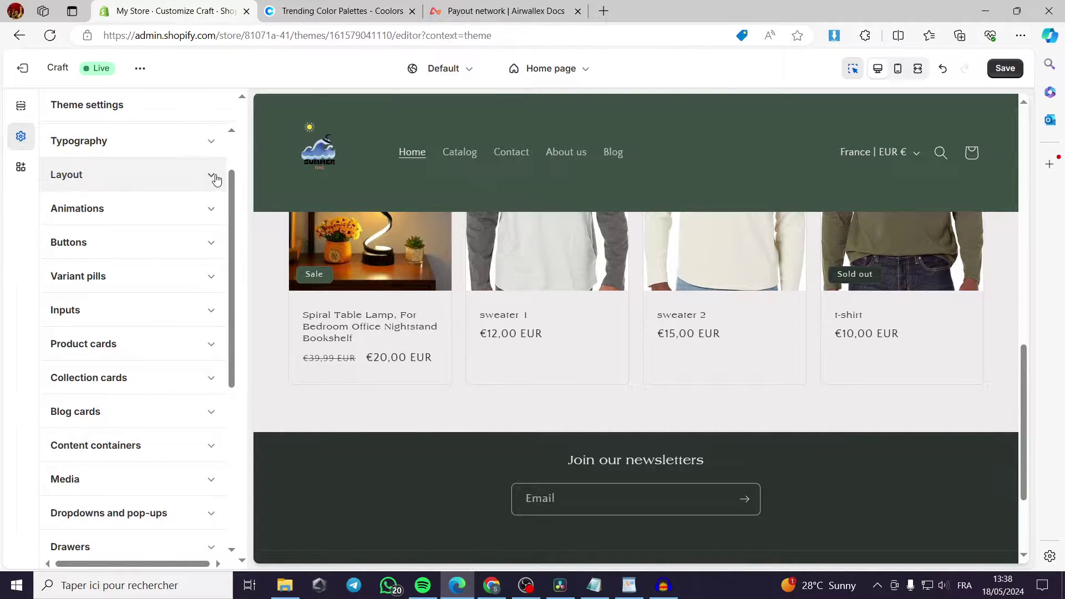
pyautogui.click(212, 175)
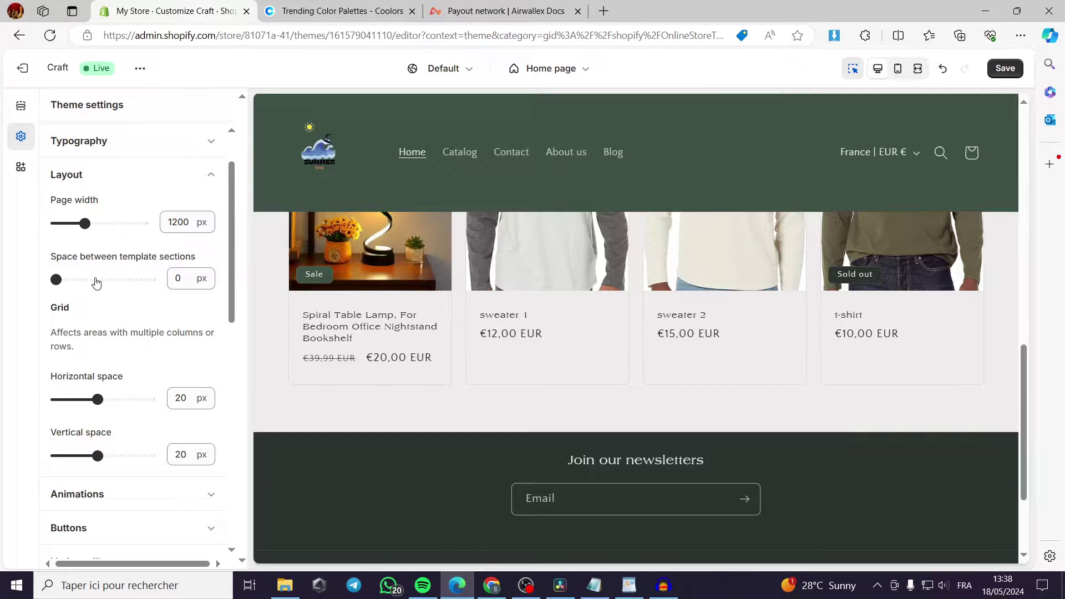
pyautogui.scroll(-4, 166, 275)
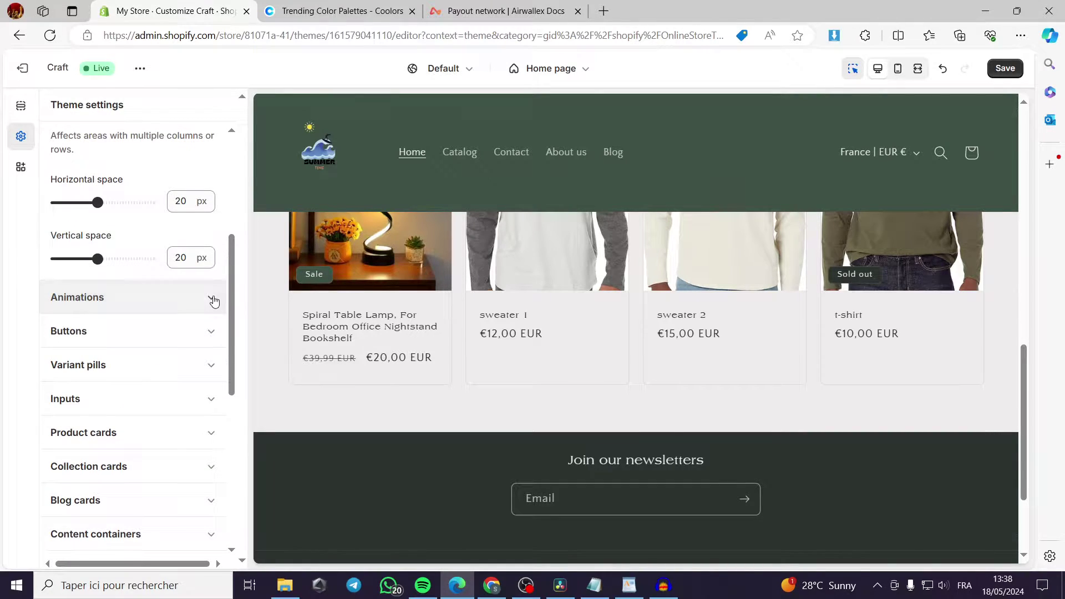
# Examine the theme's Animations options and the border and shadow settings for Buttons
pyautogui.click(213, 300)
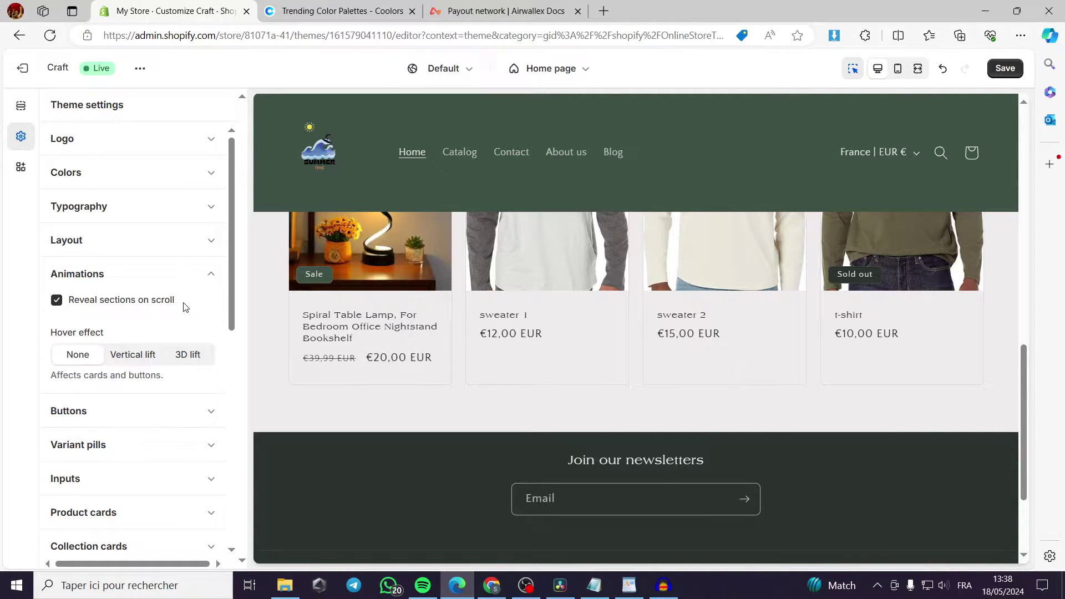
pyautogui.scroll(-1, 185, 306)
pyautogui.click(215, 347)
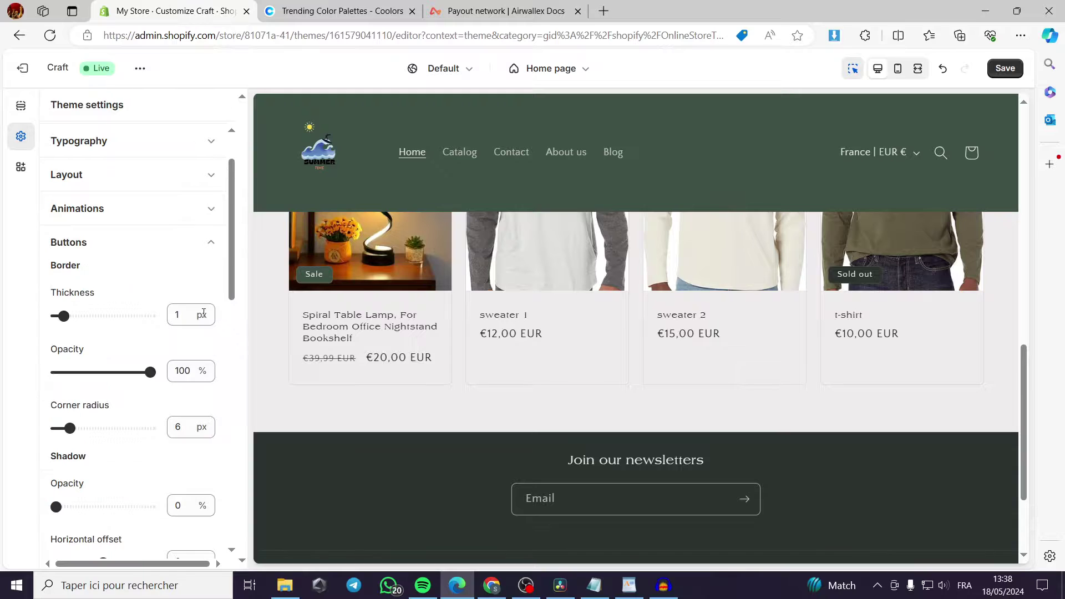
pyautogui.scroll(-1, 188, 310)
pyautogui.scroll(-4, 126, 327)
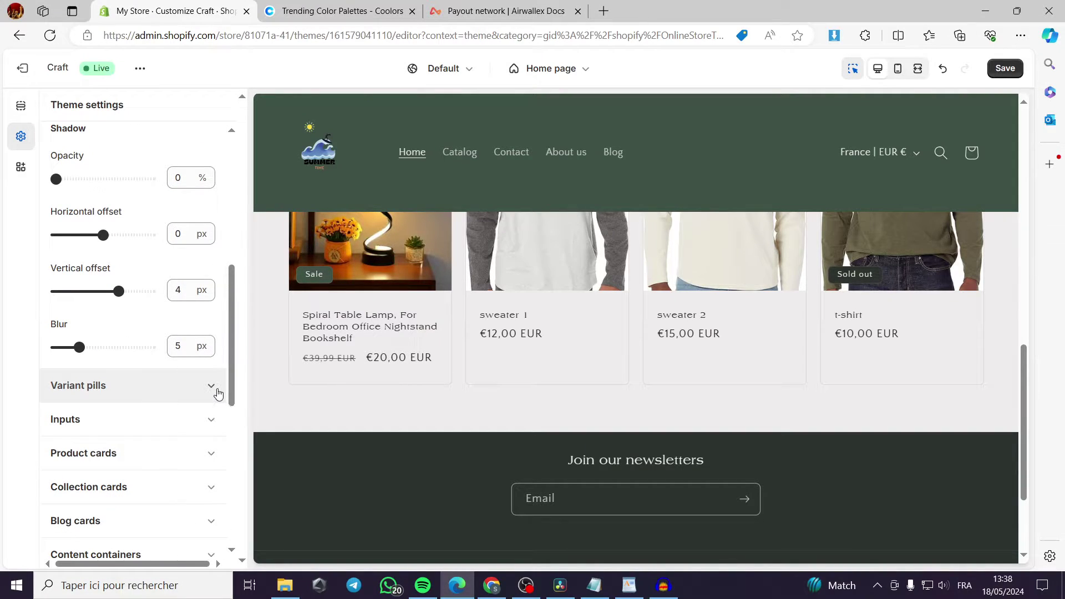
pyautogui.scroll(-1, 216, 392)
pyautogui.scroll(1, 216, 336)
pyautogui.scroll(-2, 216, 331)
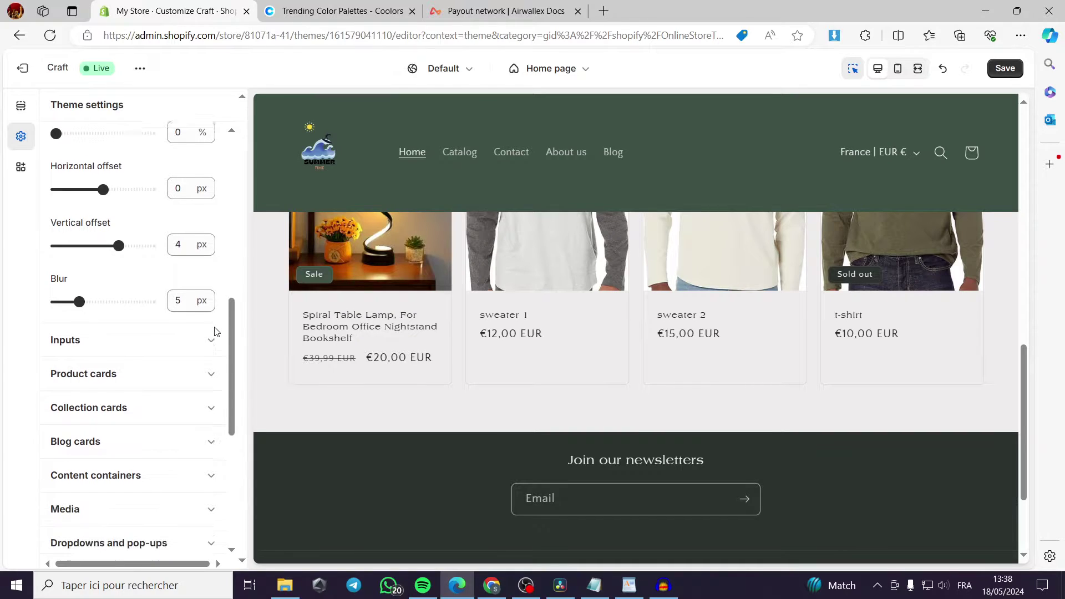
pyautogui.scroll(2, 76, 301)
pyautogui.scroll(-2, 97, 339)
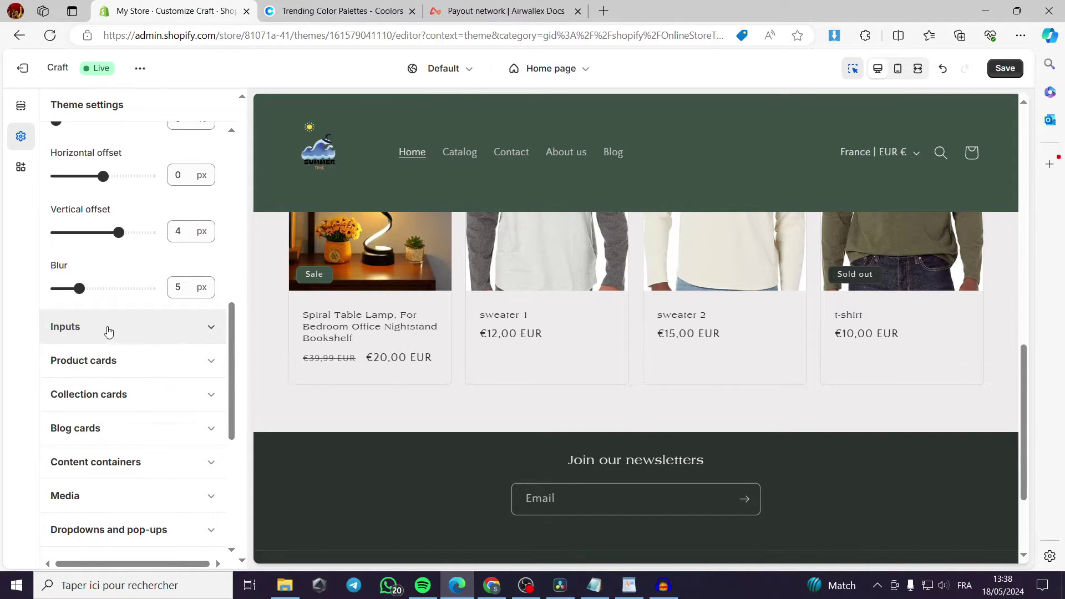
# Look through the remaining theme settings, including Media and Custom CSS, and return to the home page sections
pyautogui.scroll(-1, 105, 332)
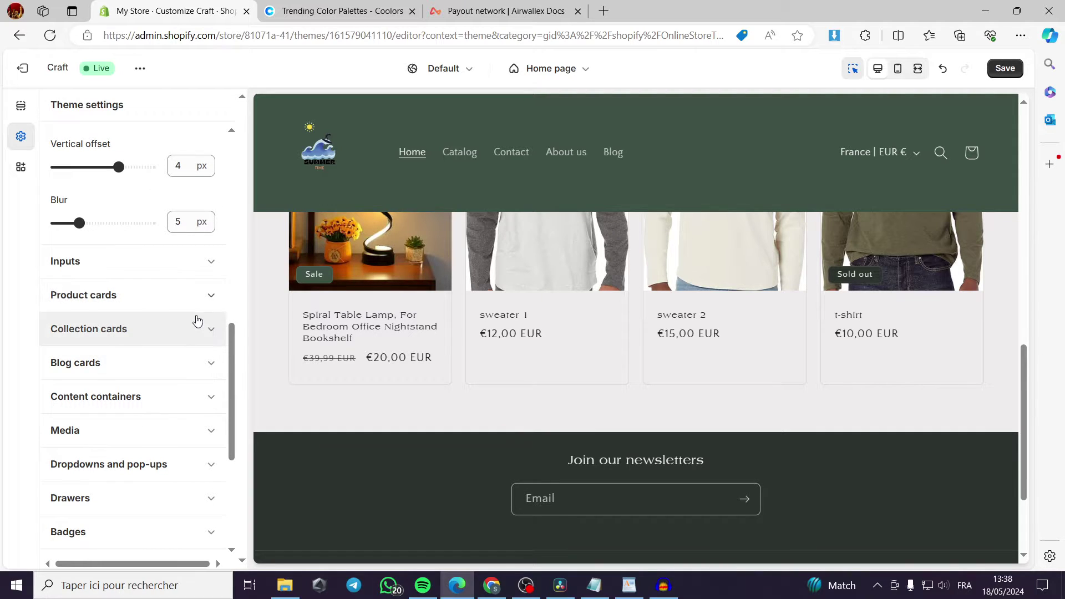
pyautogui.scroll(-1, 202, 335)
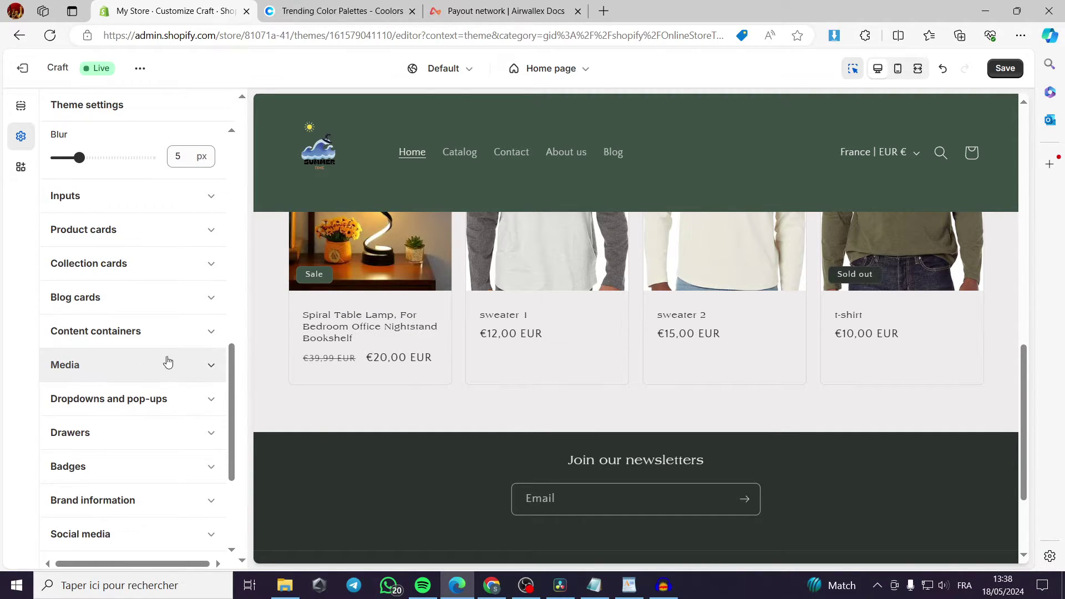
pyautogui.click(214, 366)
pyautogui.scroll(-2, 178, 340)
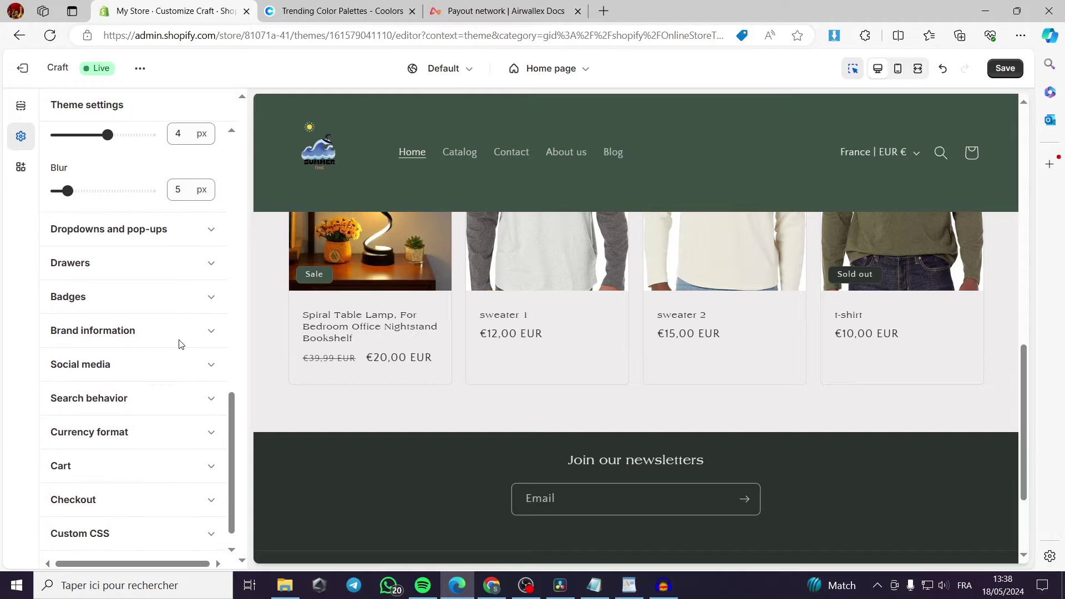
pyautogui.scroll(-1, 178, 297)
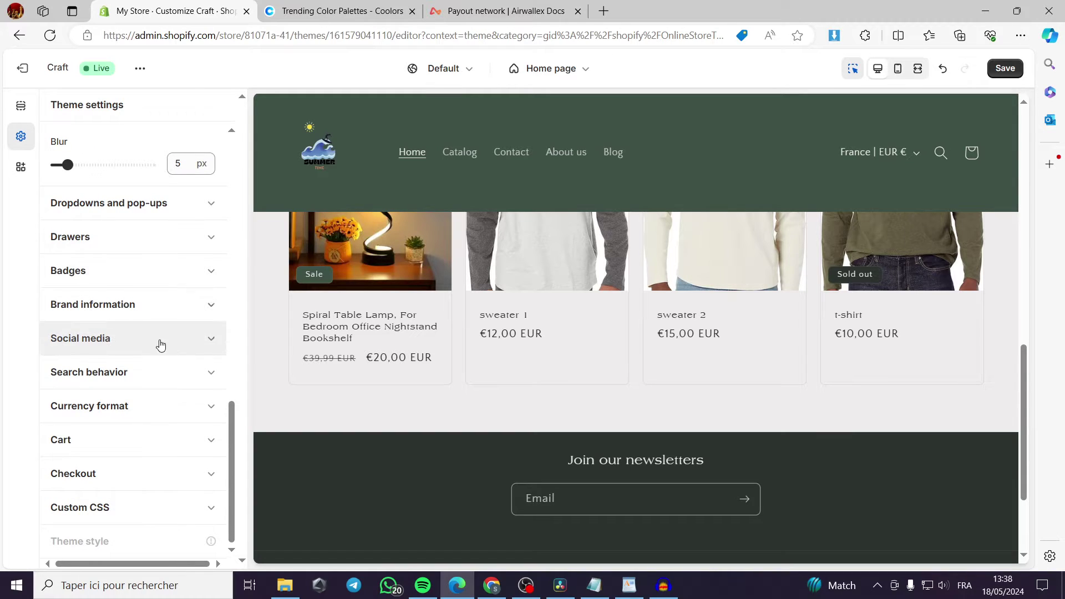
pyautogui.click(212, 508)
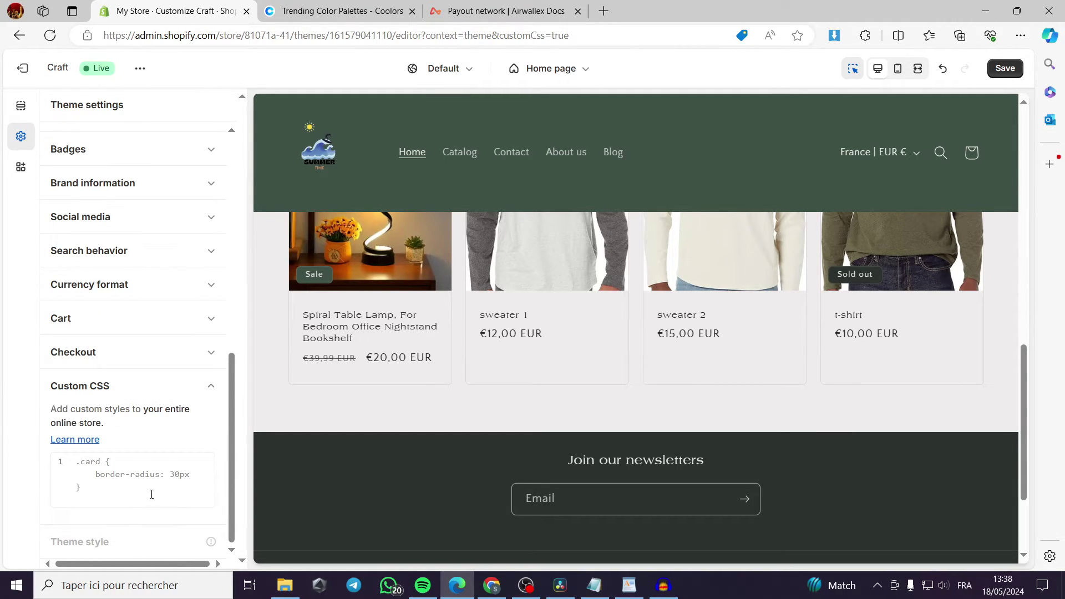
pyautogui.scroll(10, 143, 500)
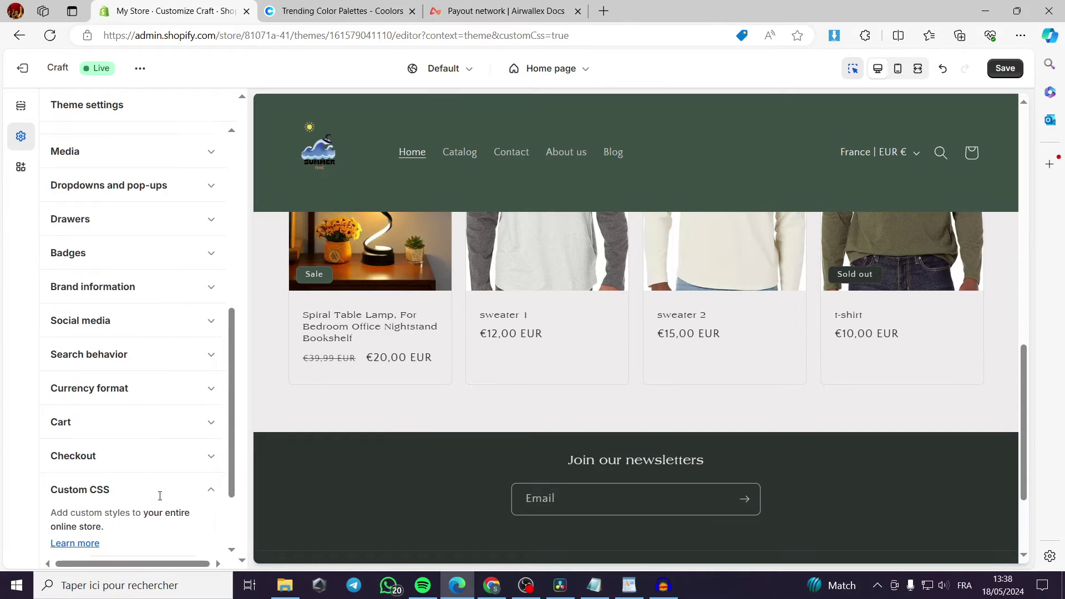
pyautogui.scroll(10, 900, 280)
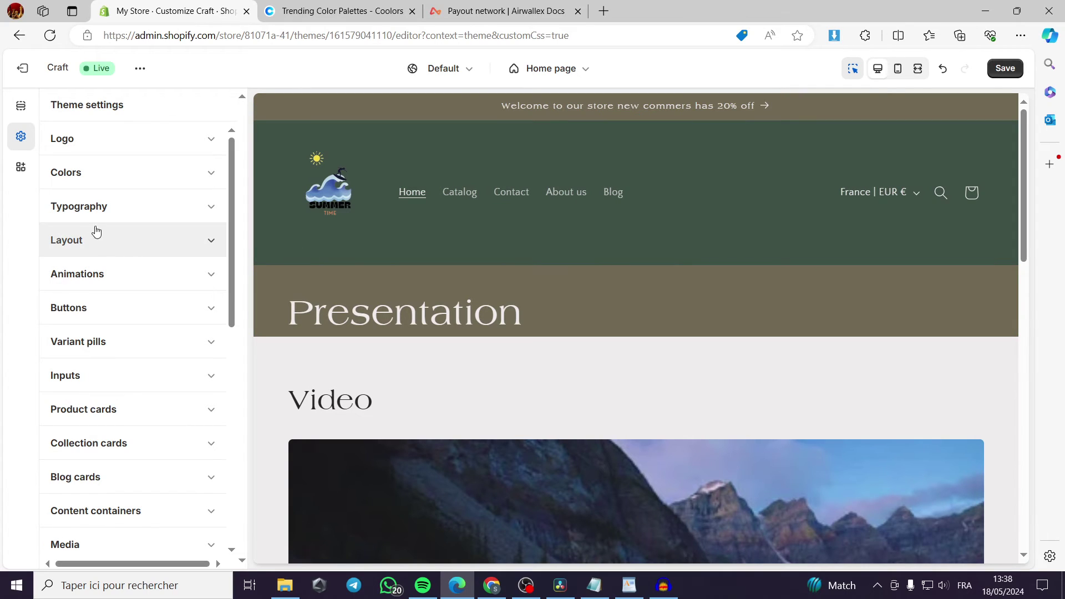
pyautogui.click(21, 105)
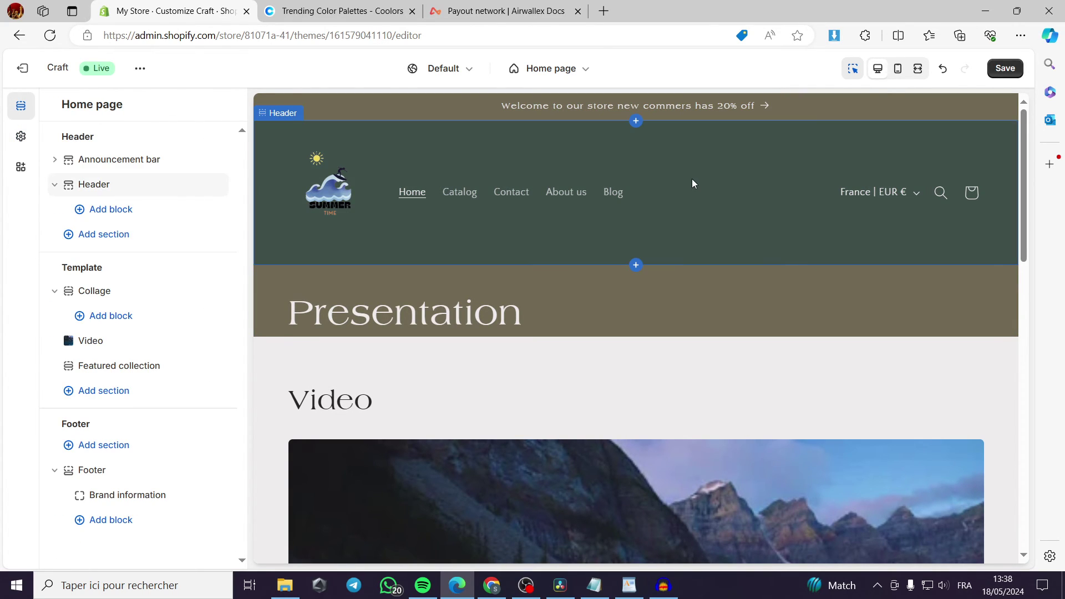